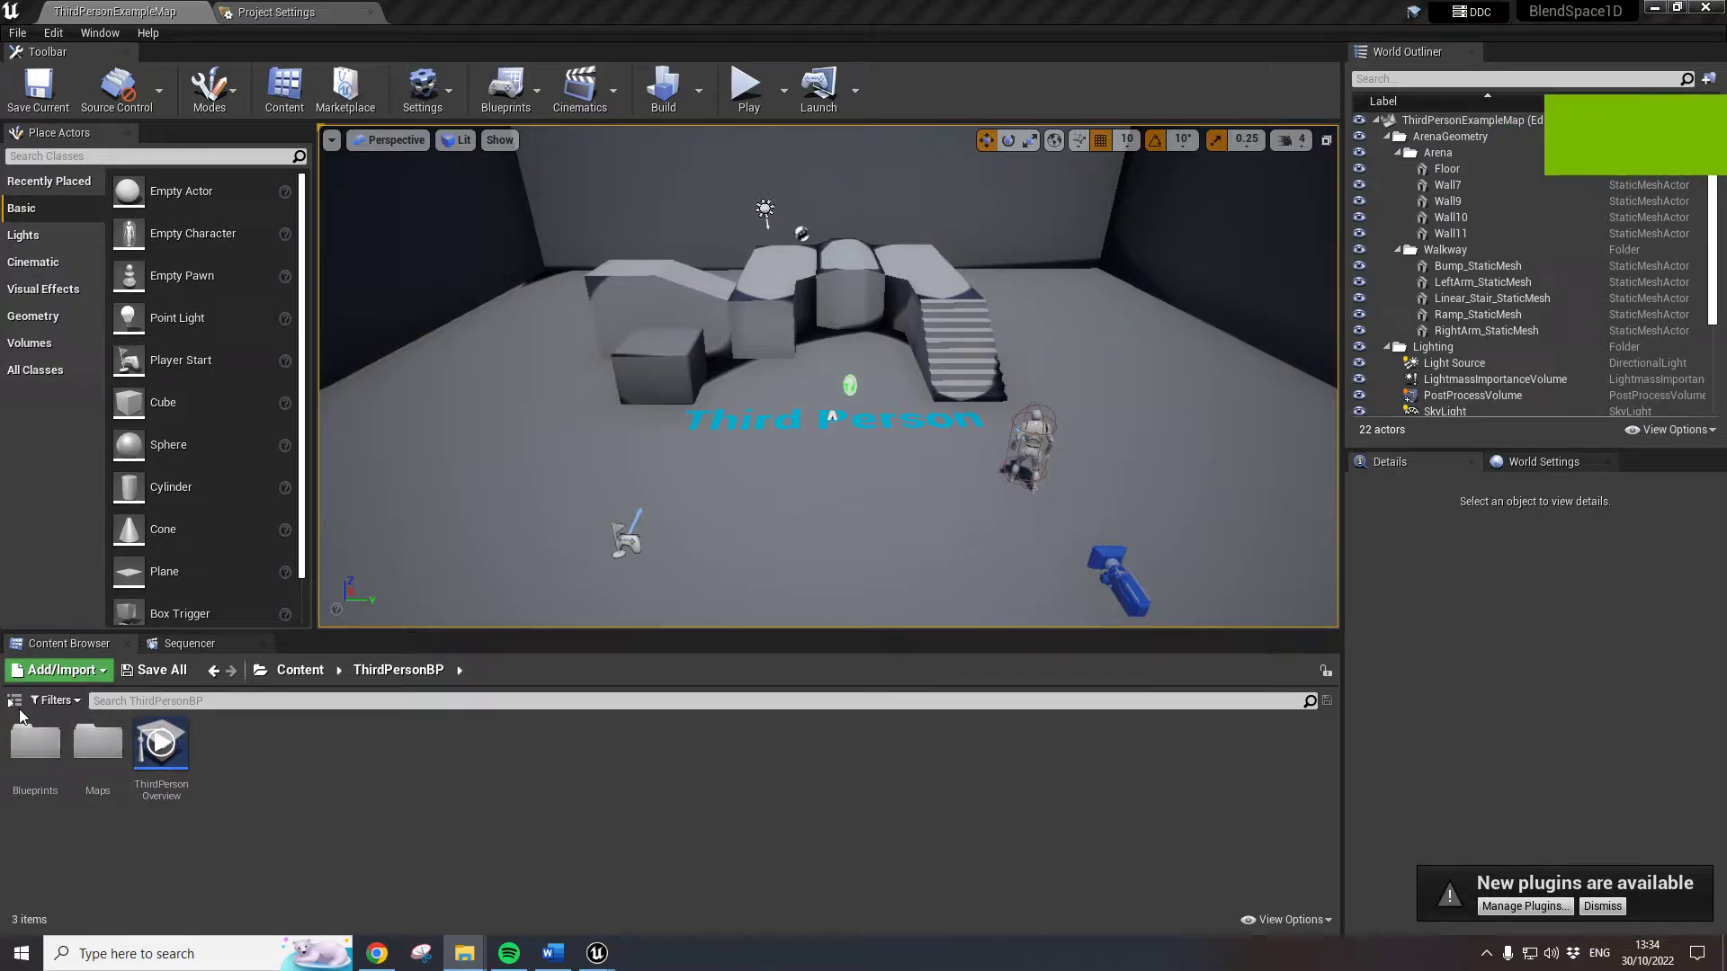
Show the folder tree, create a folder directly under Content named with the author's first name in capitals, and open it
left_click(13, 702)
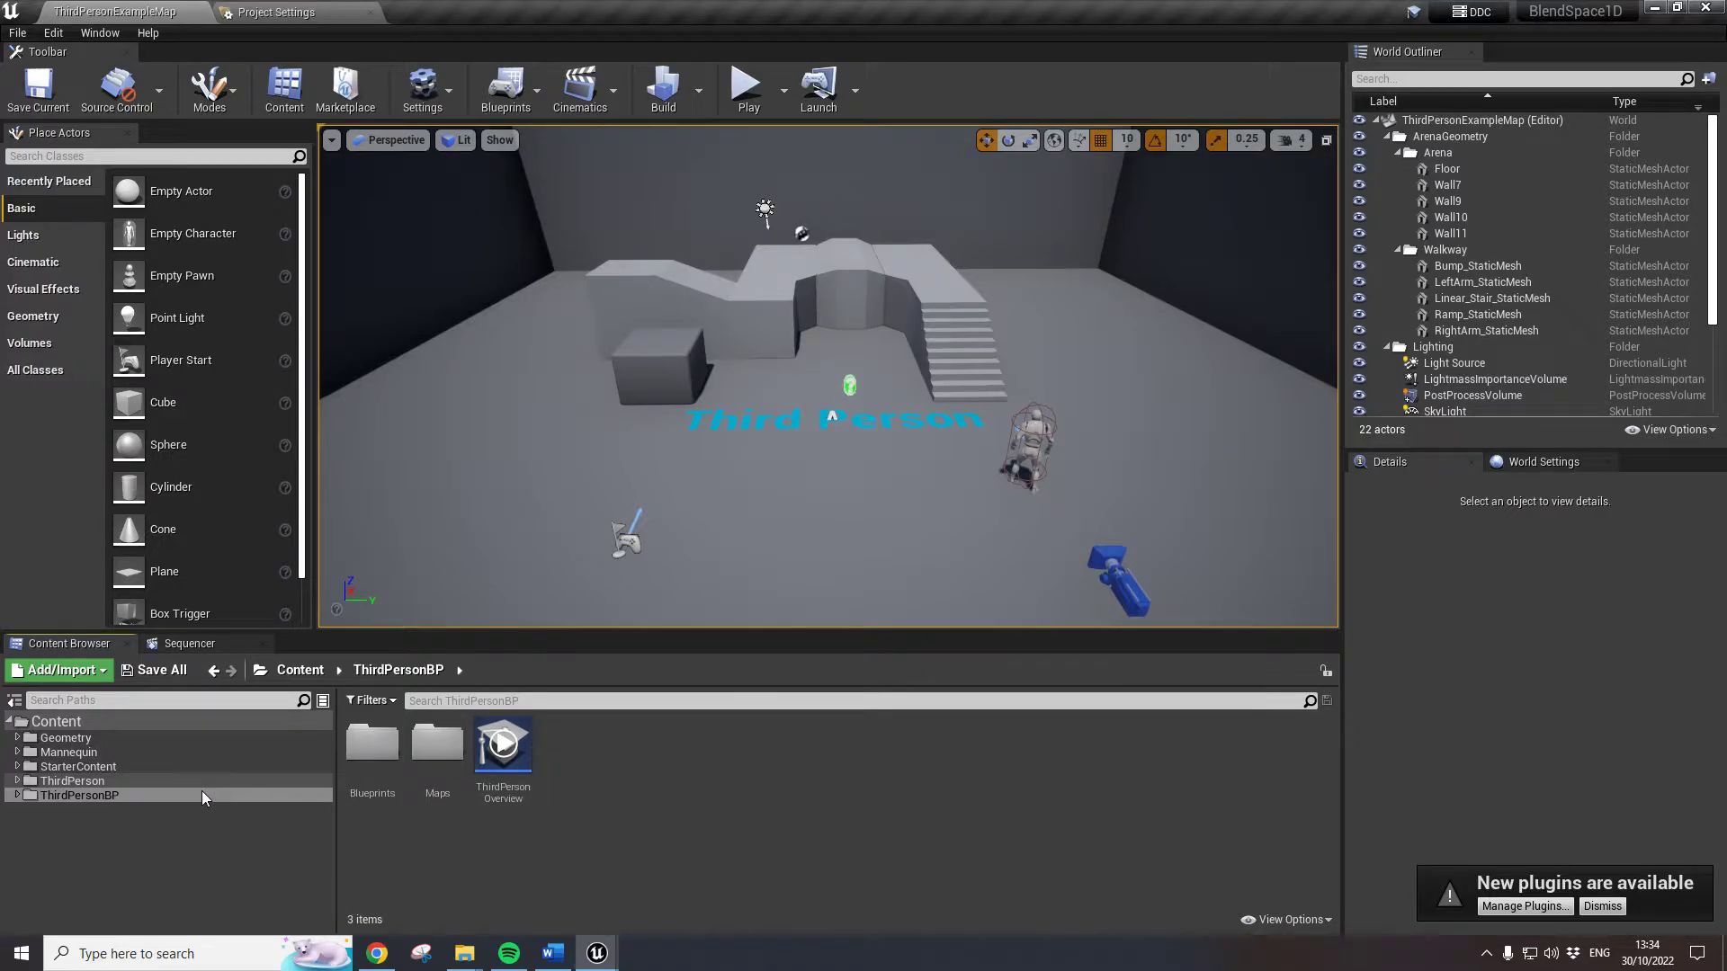
left_click(96, 725)
right_click(710, 785)
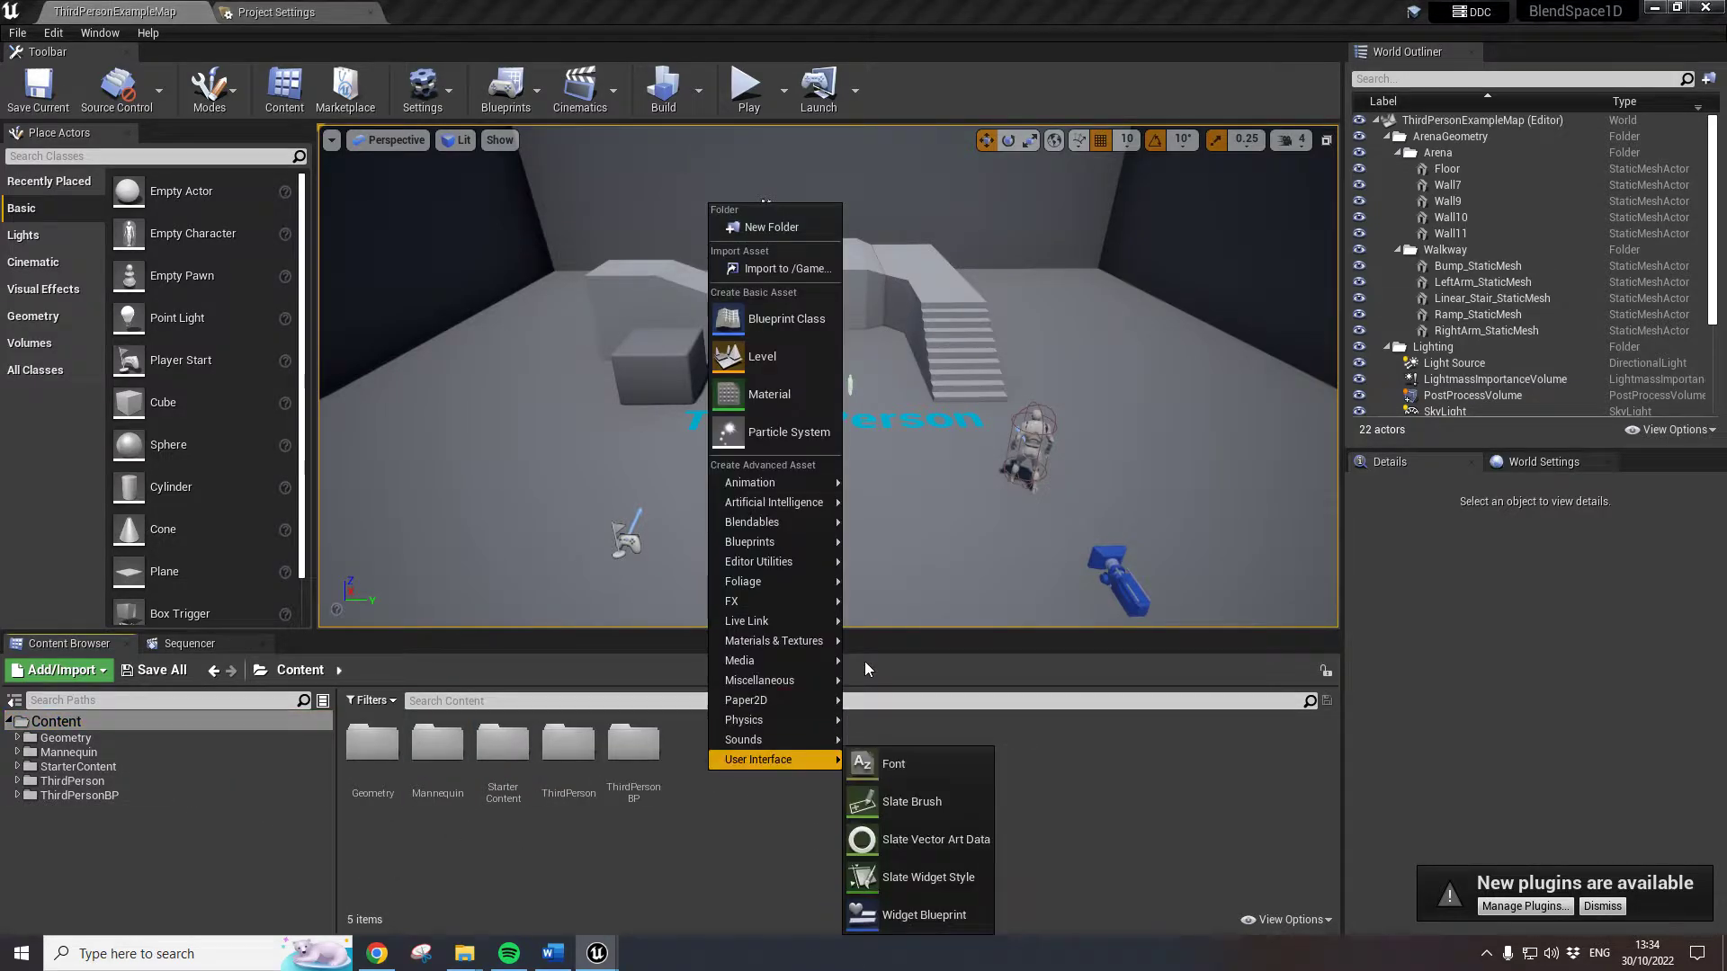
left_click(794, 230)
type("ANDY")
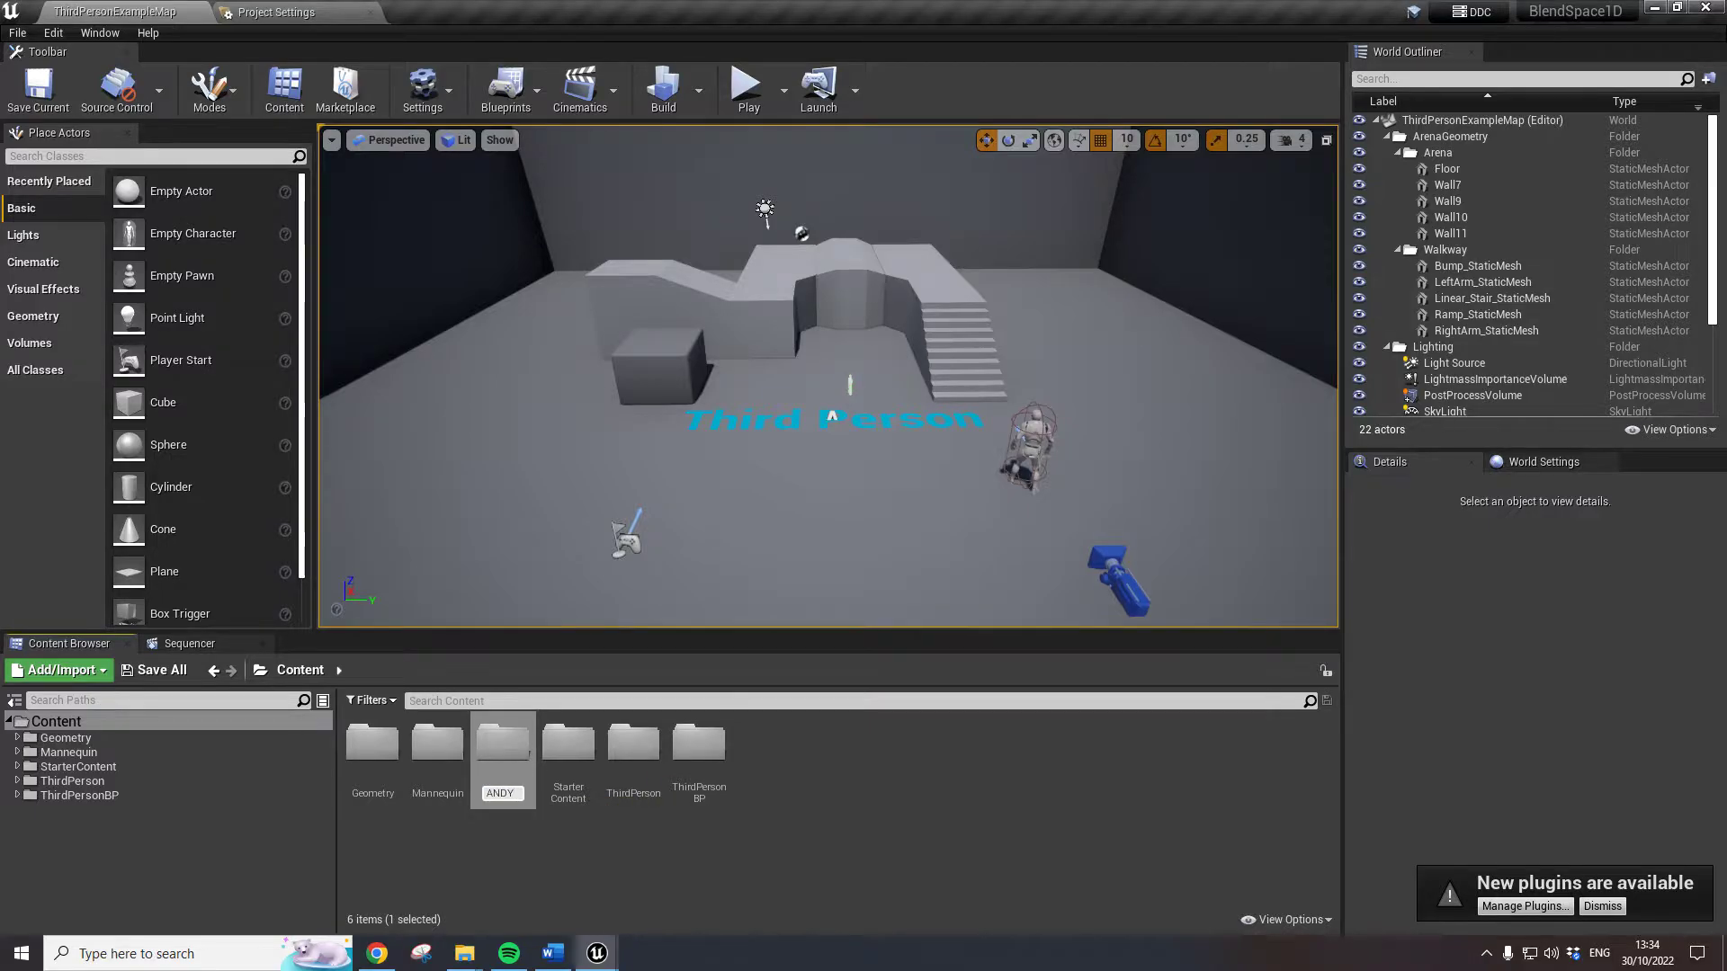
key("Return")
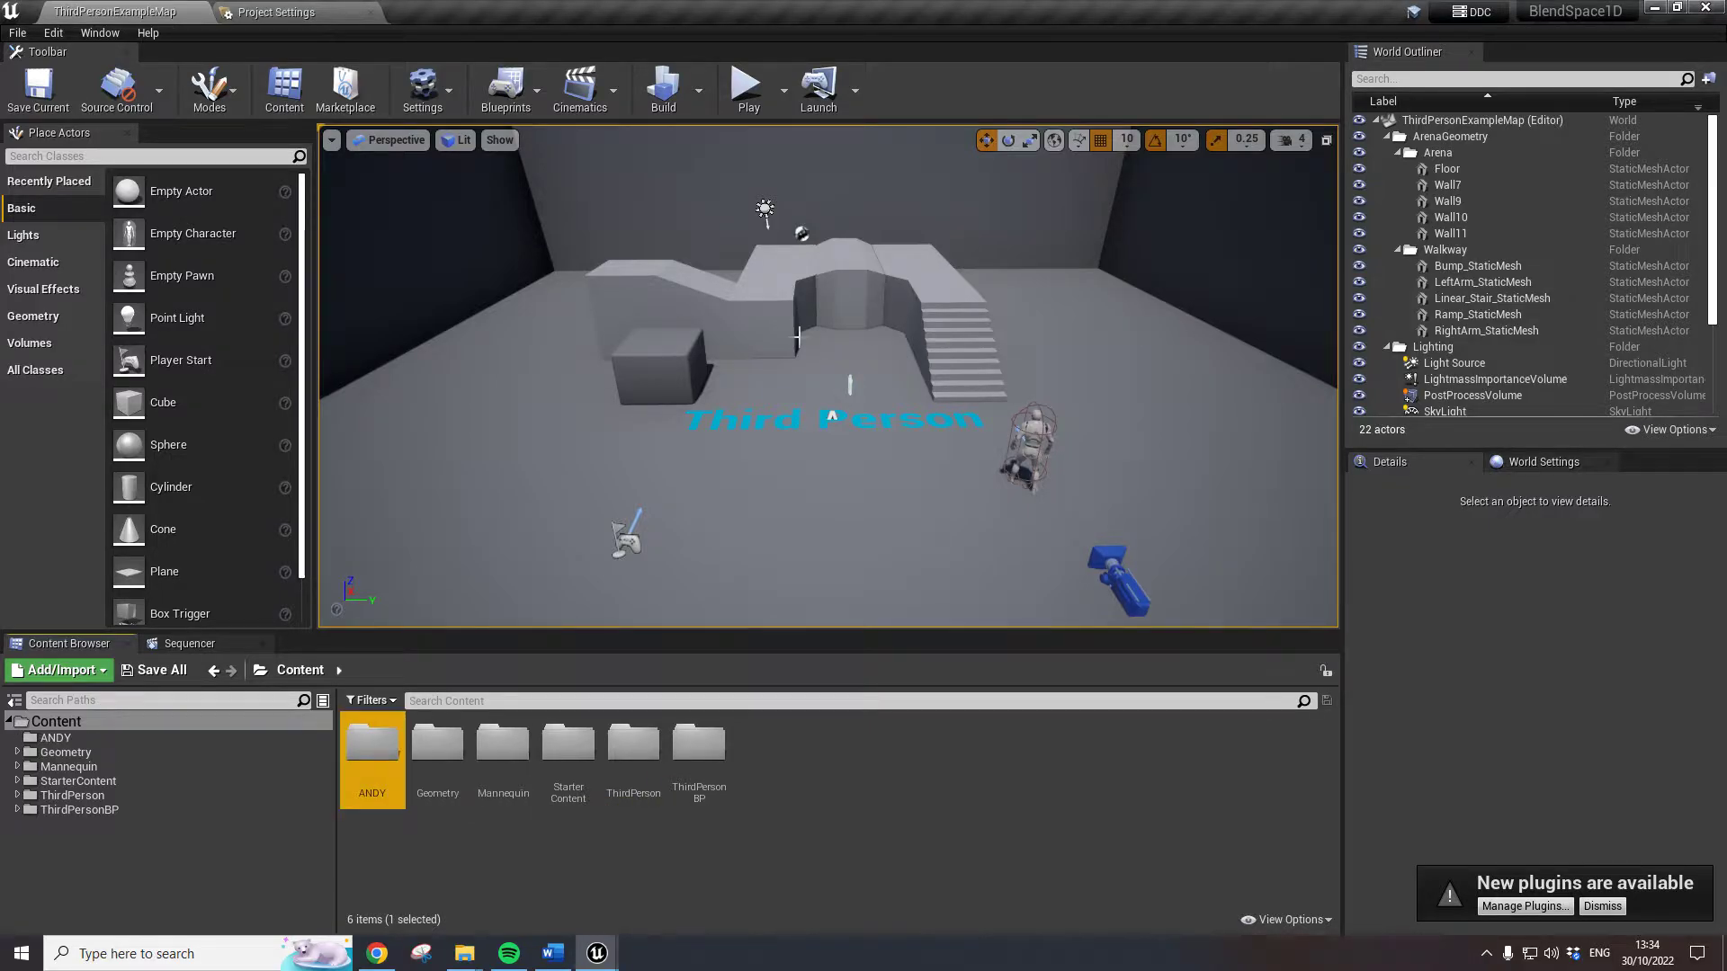
double_click(370, 757)
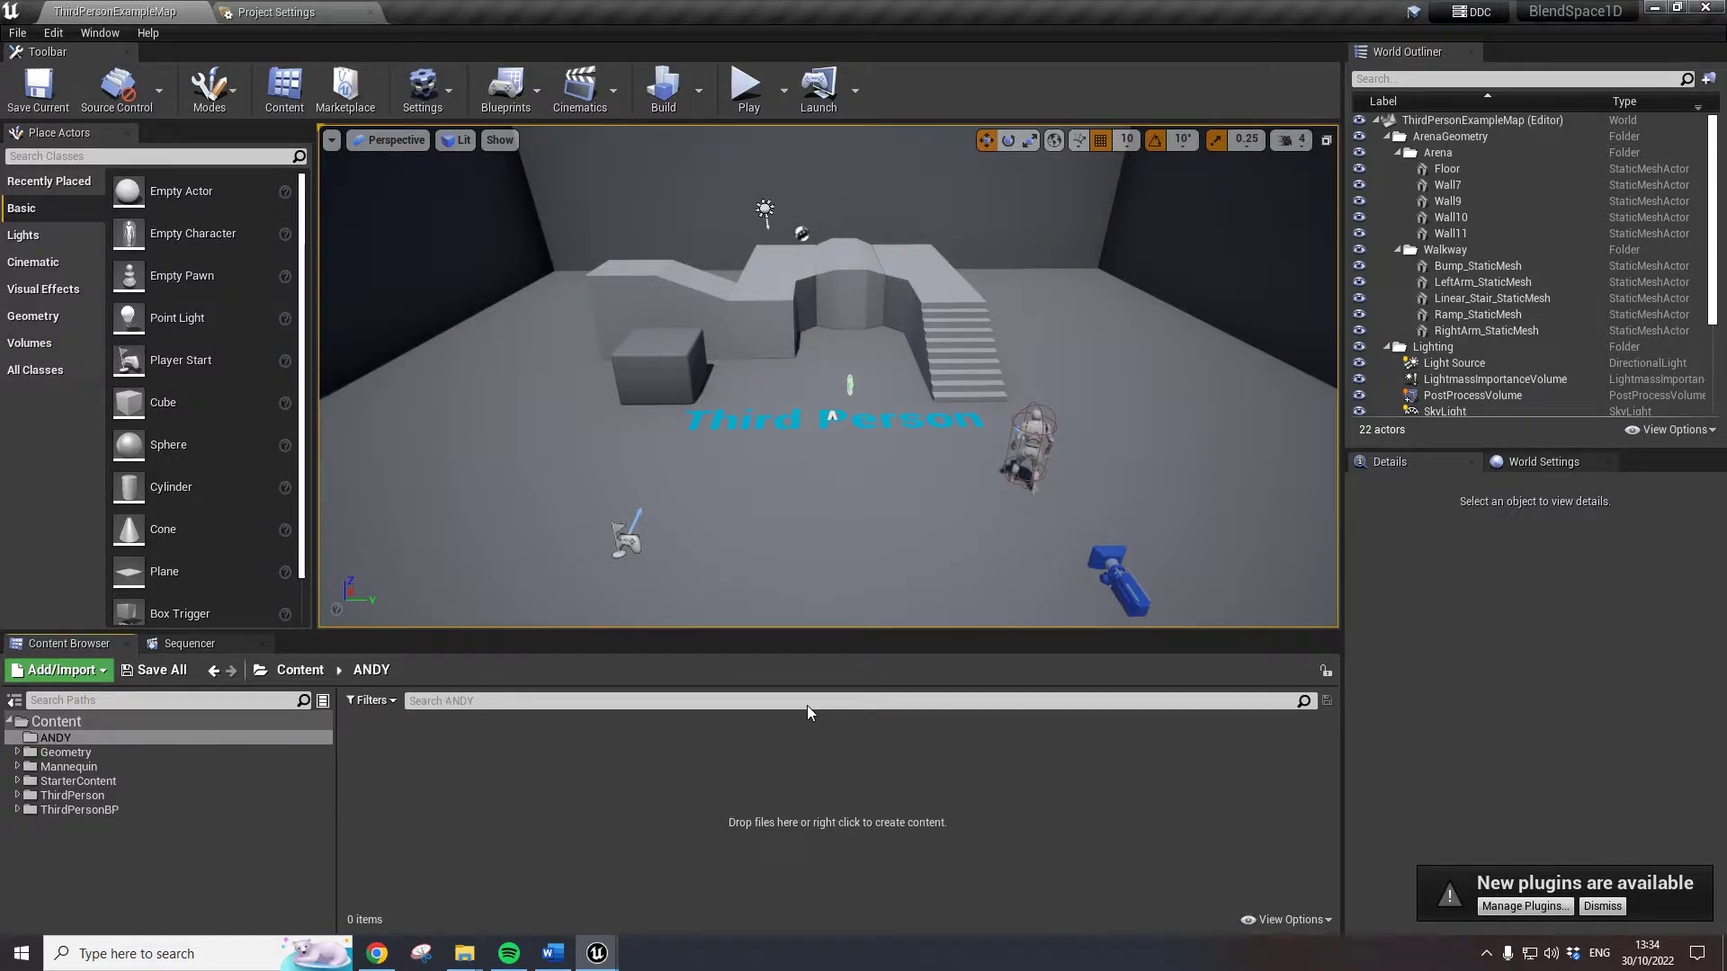
key("alt+Tab")
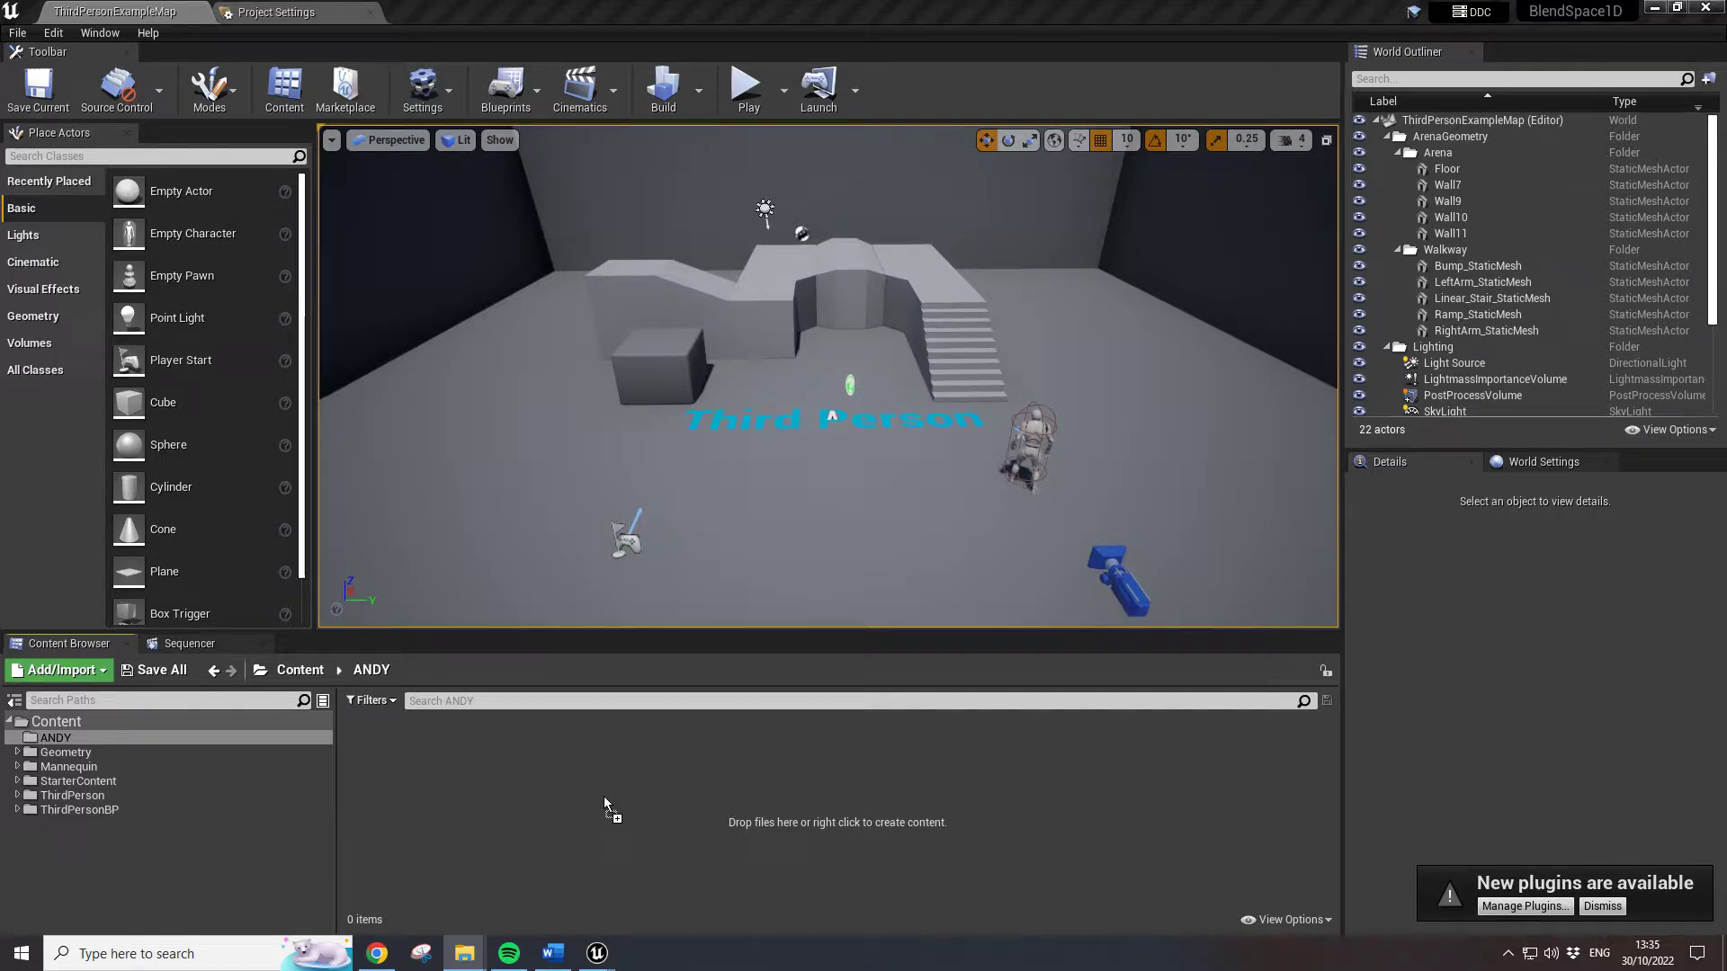
left_click_drag(604, 803, 604, 803)
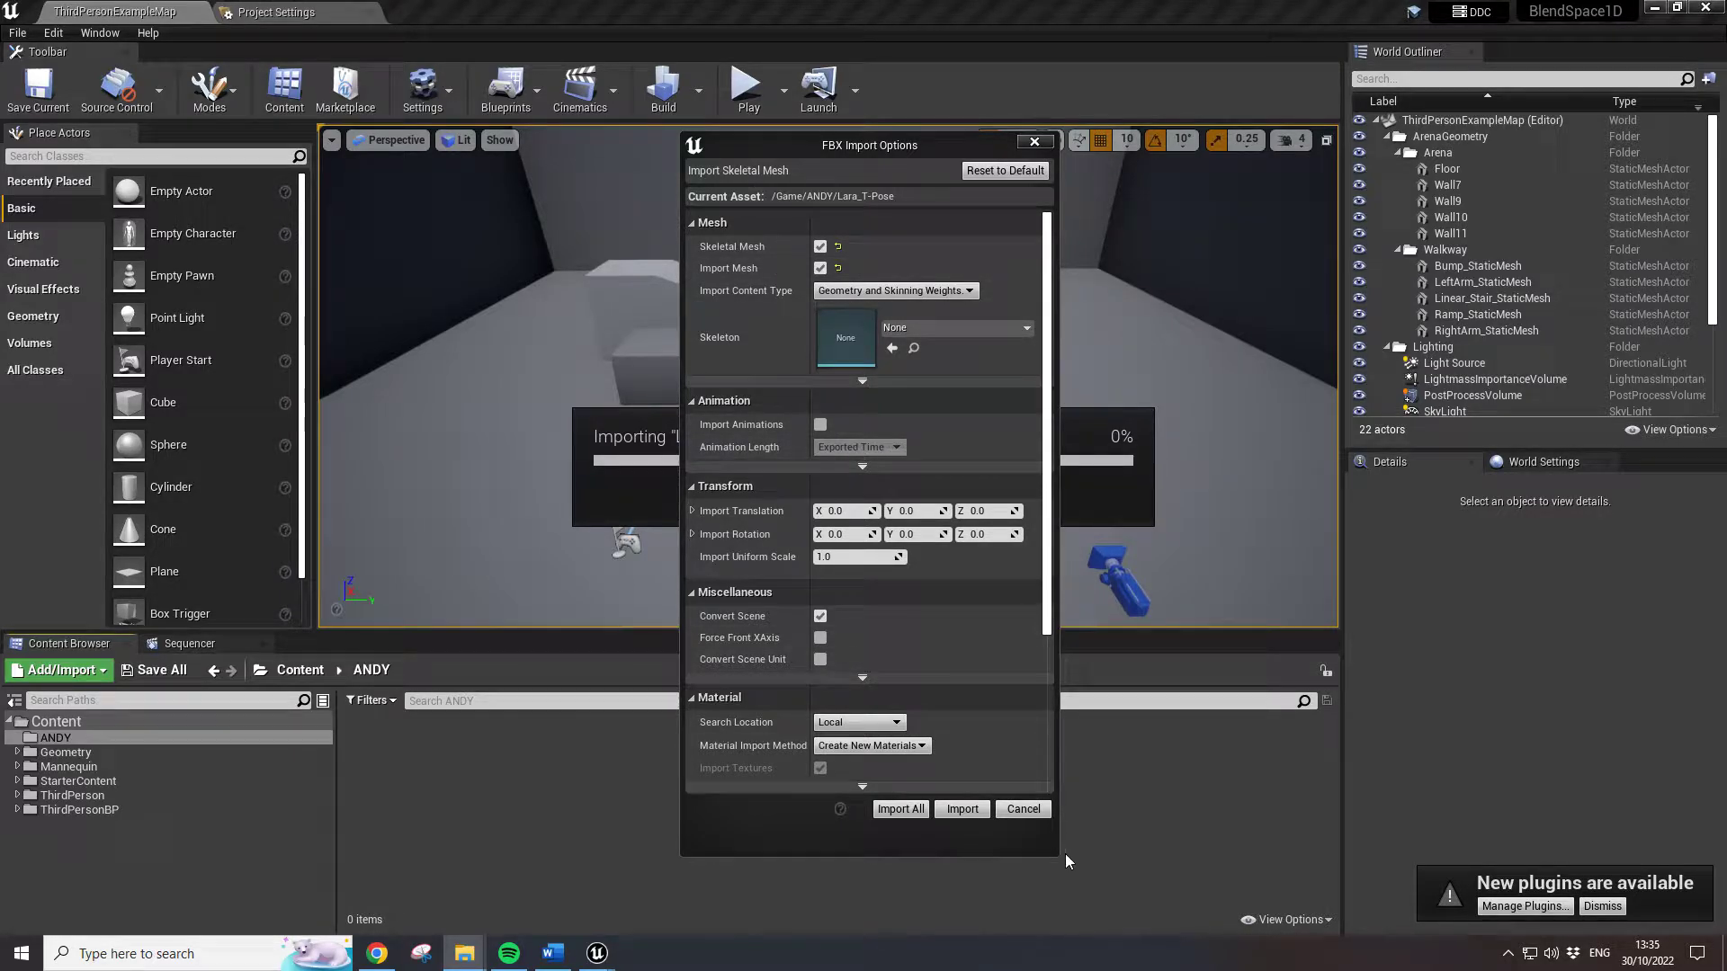
left_click(1046, 809)
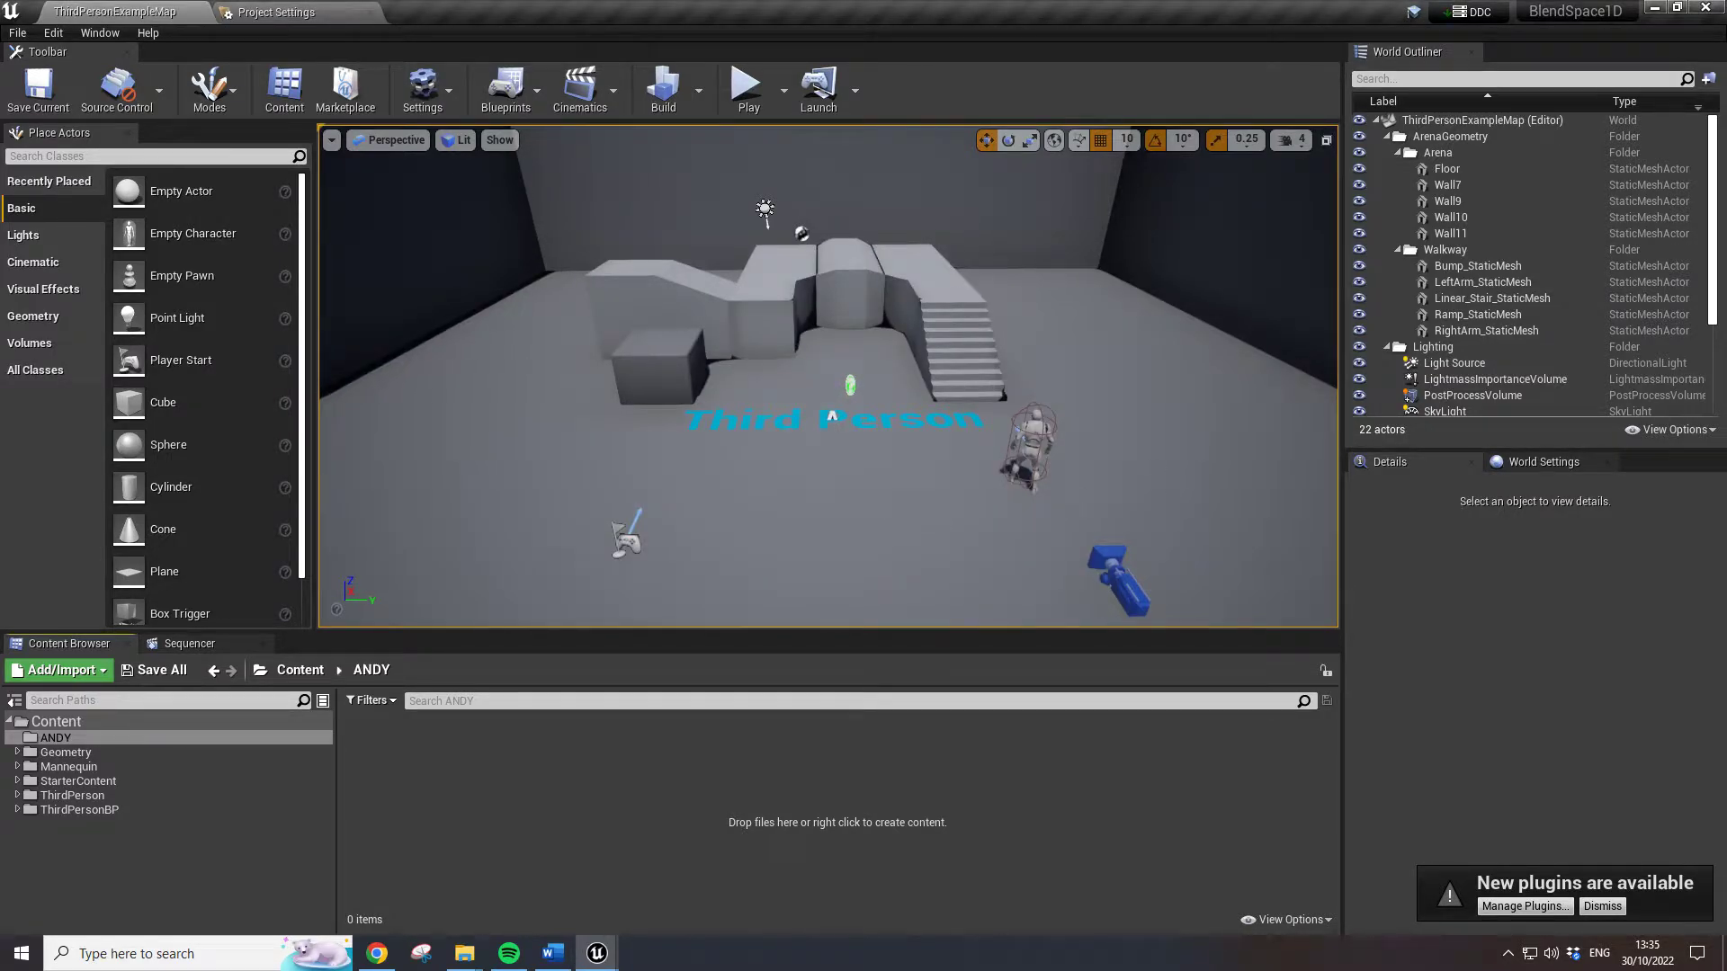
Play-test the level by running the mannequin around the arena, up the stairs and jumping, and stop the play session
right_click_drag(828, 378, 890, 387)
key("w")
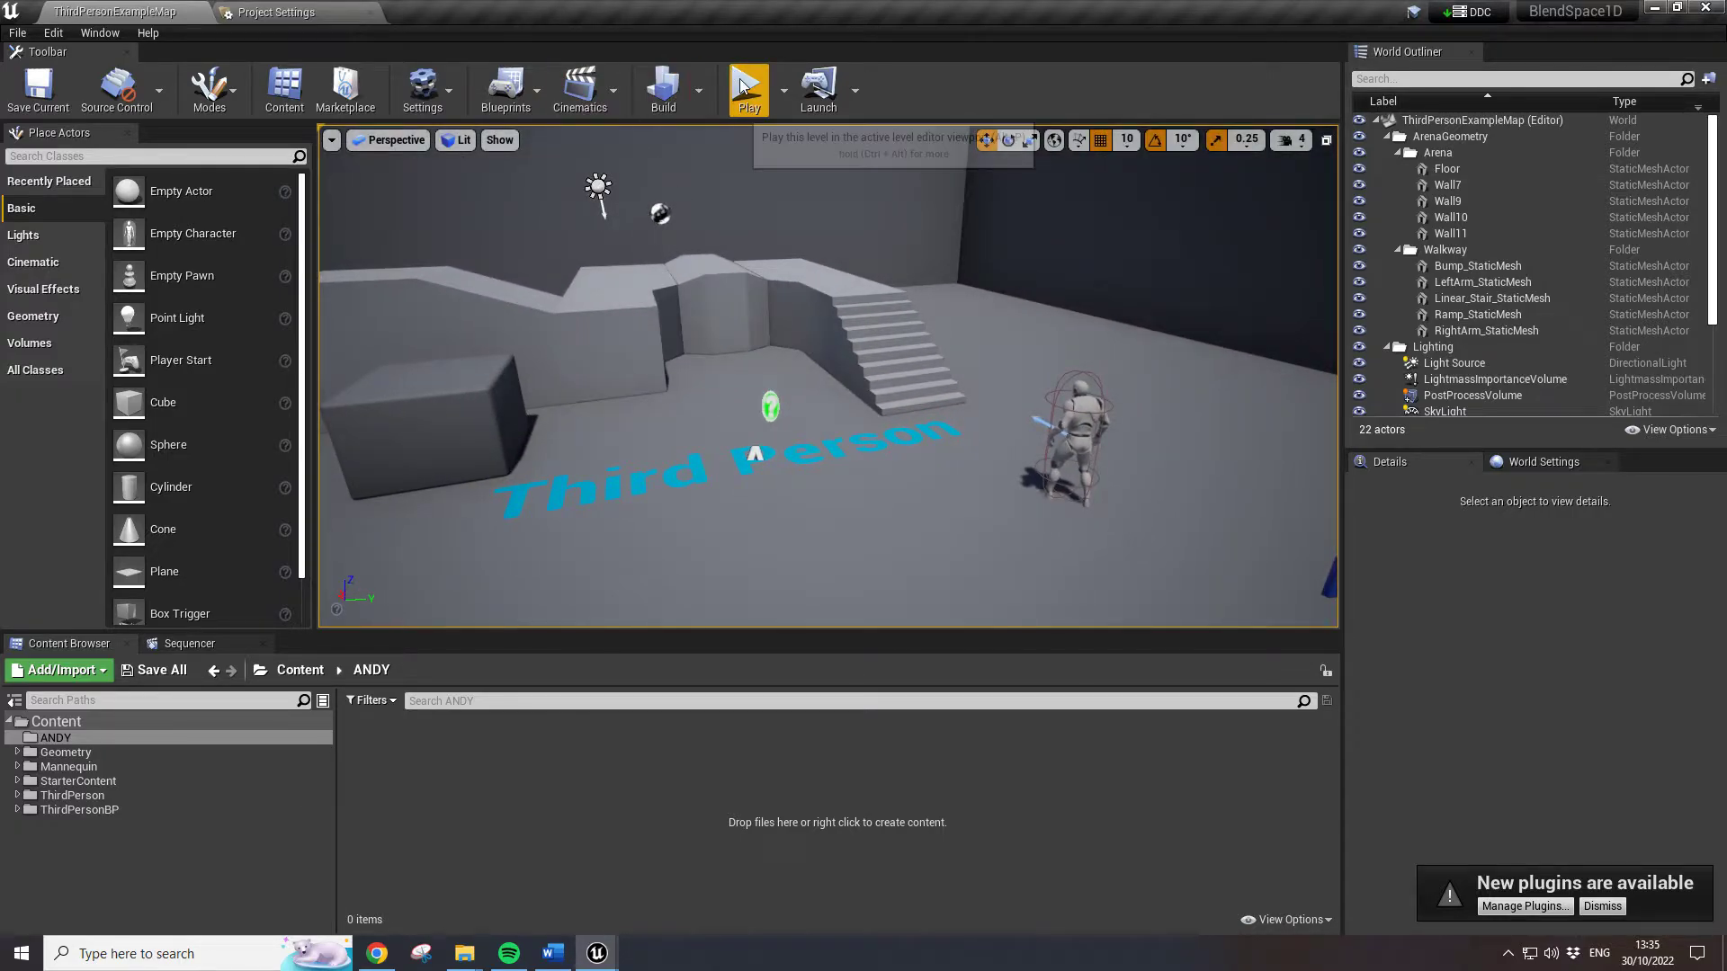
left_click(752, 107)
key("alt+p")
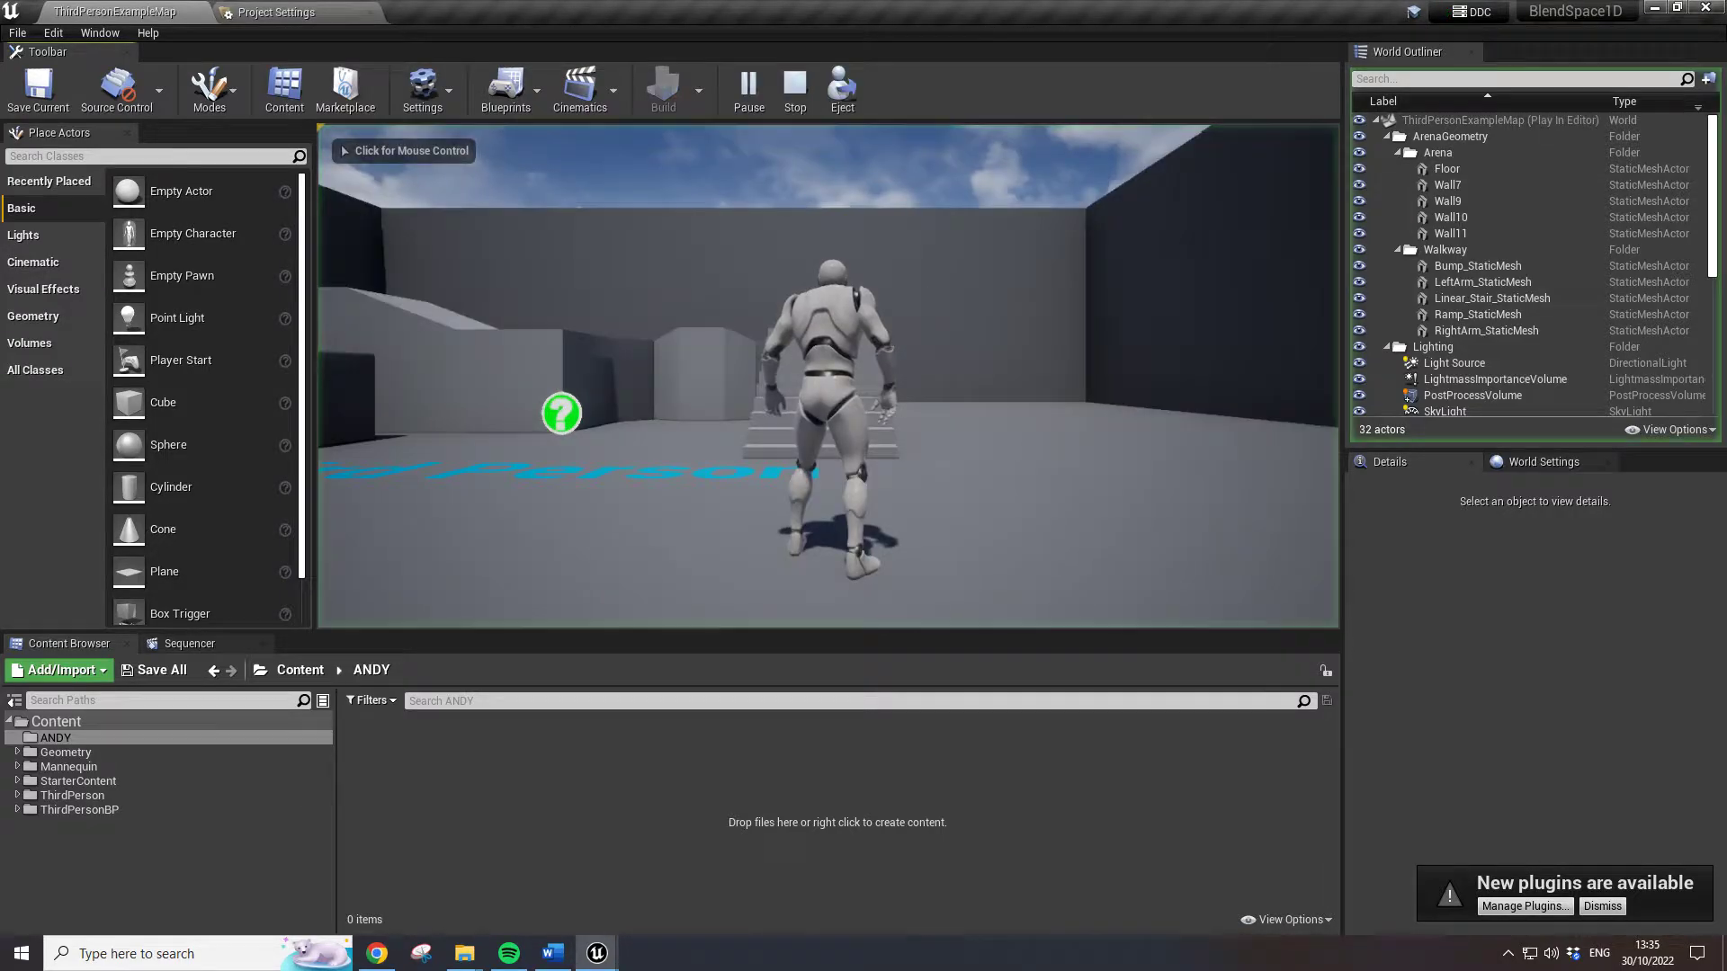
left_click(912, 275)
key("w")
key("w")
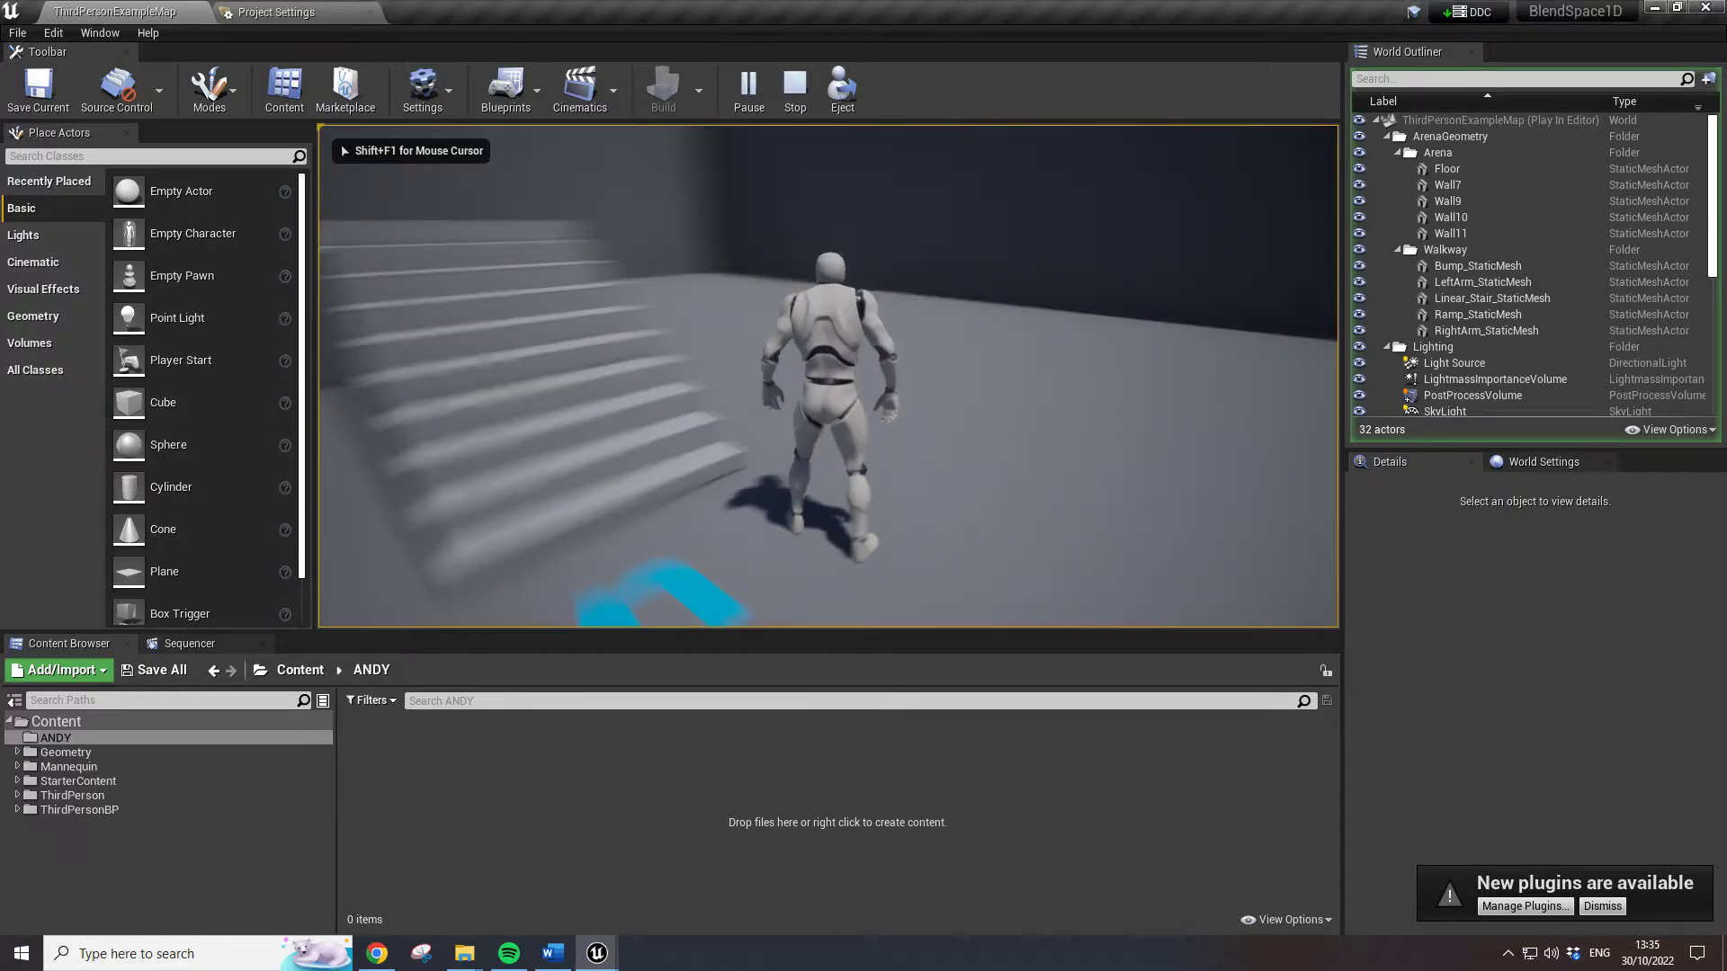
key("w")
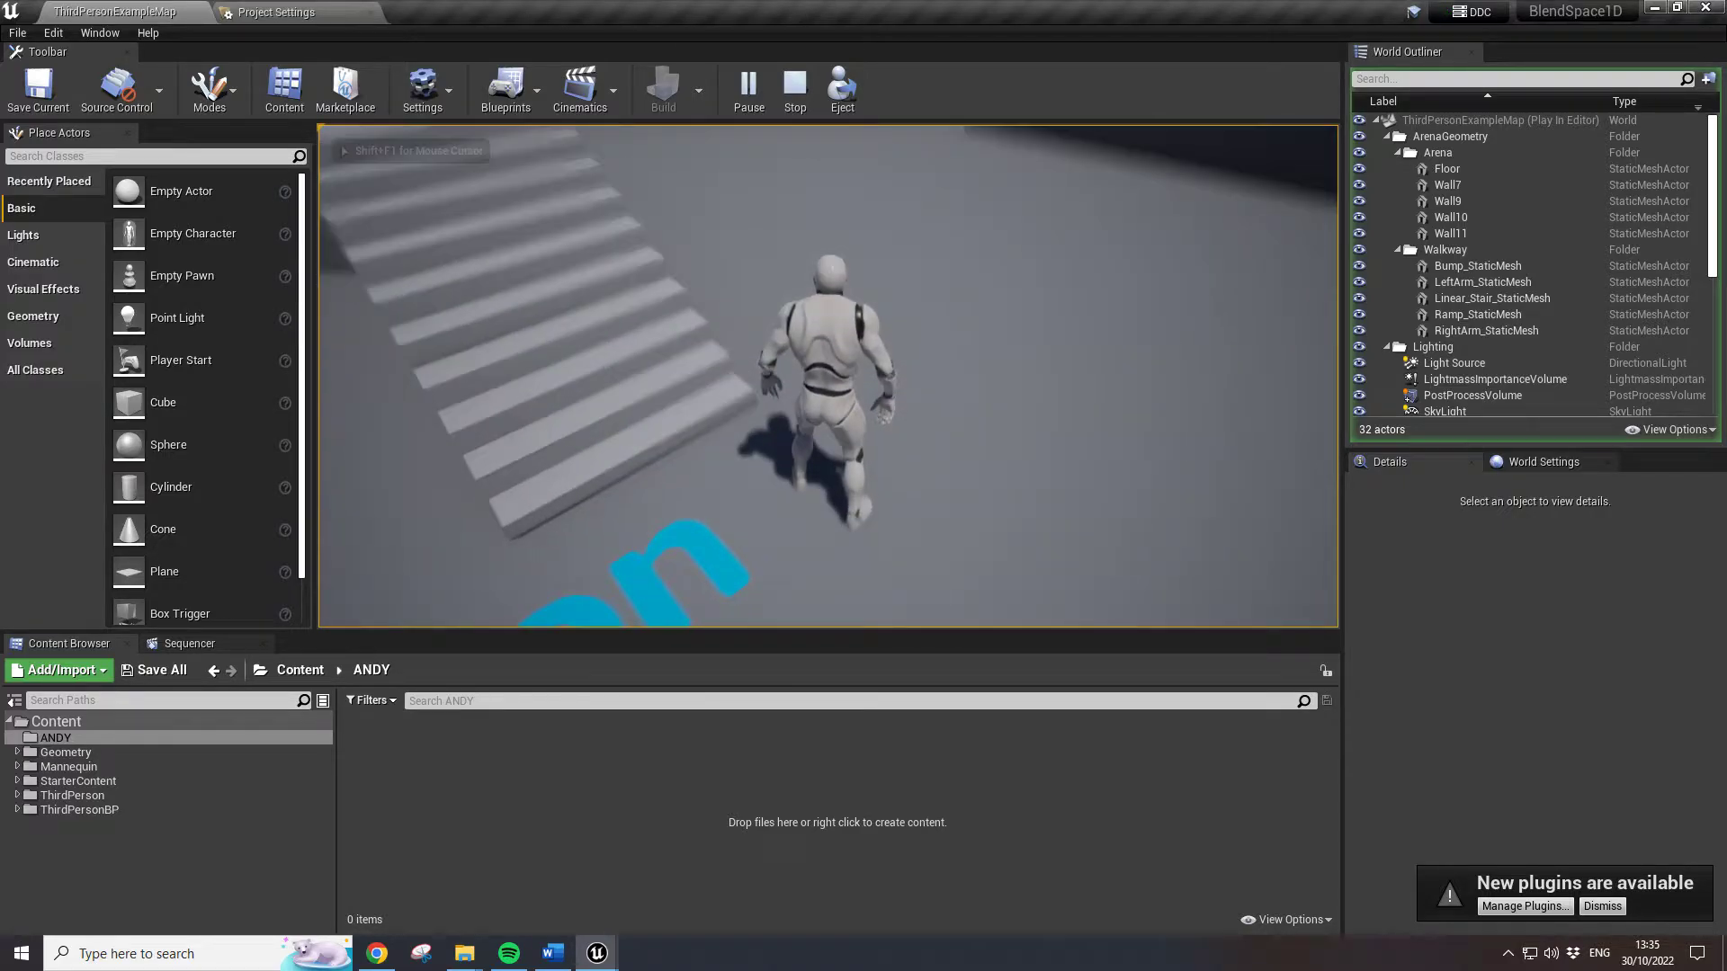
key("w")
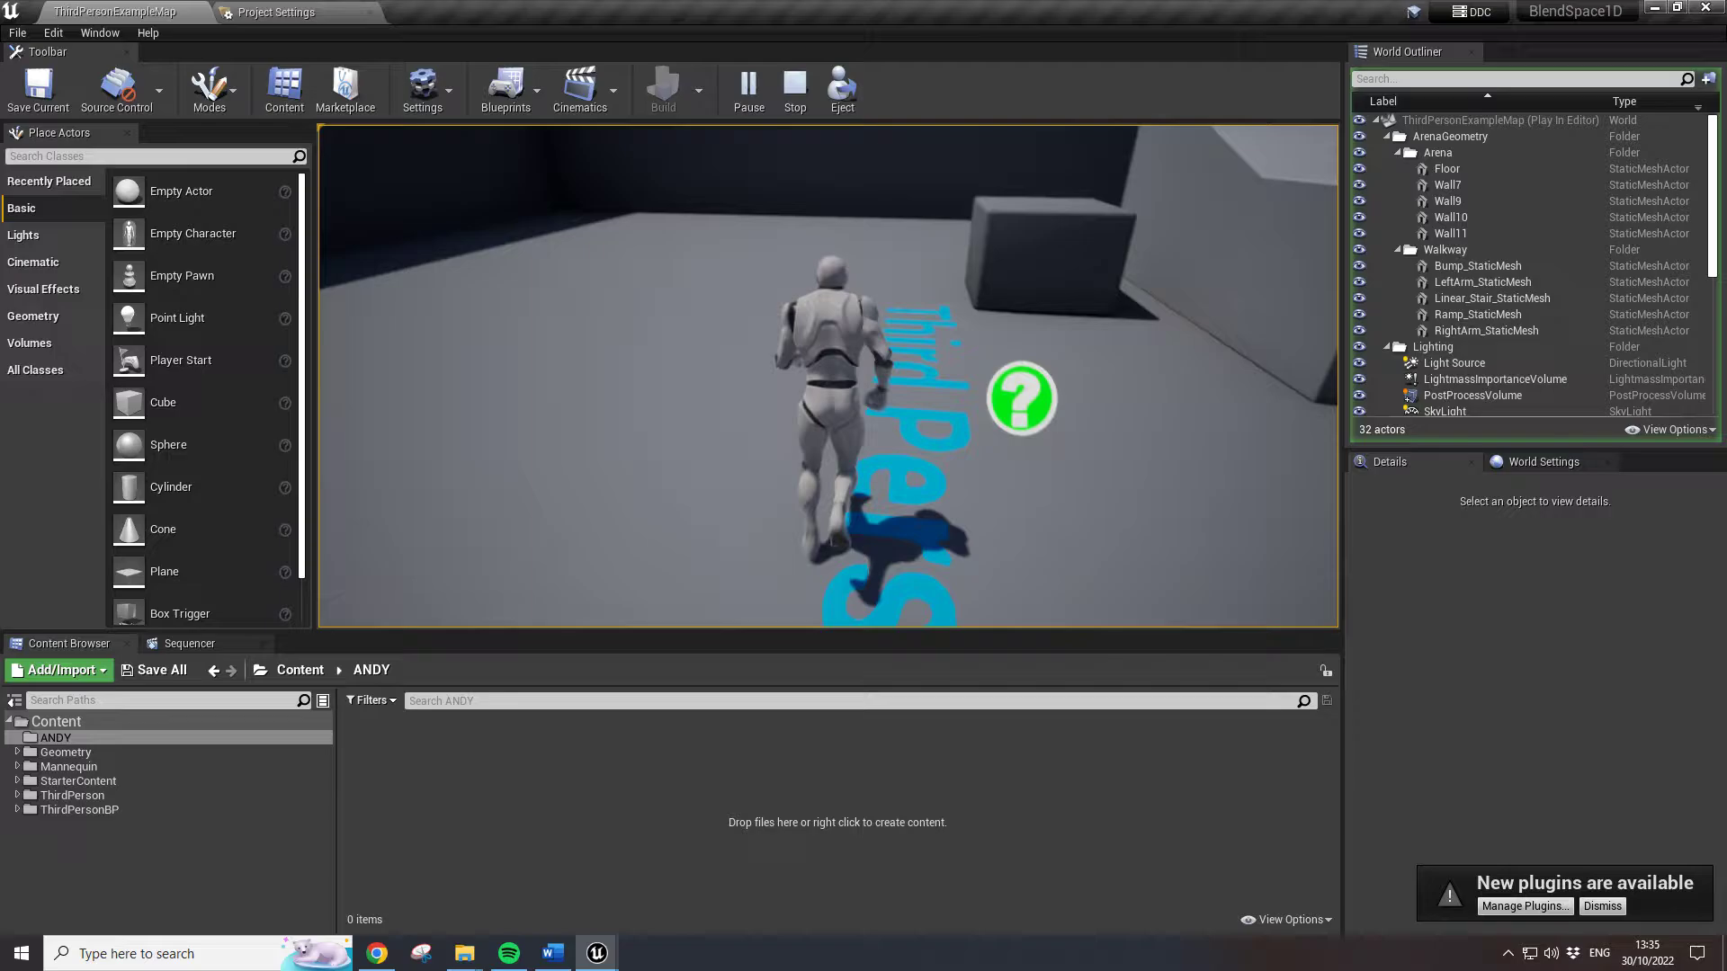
key("s")
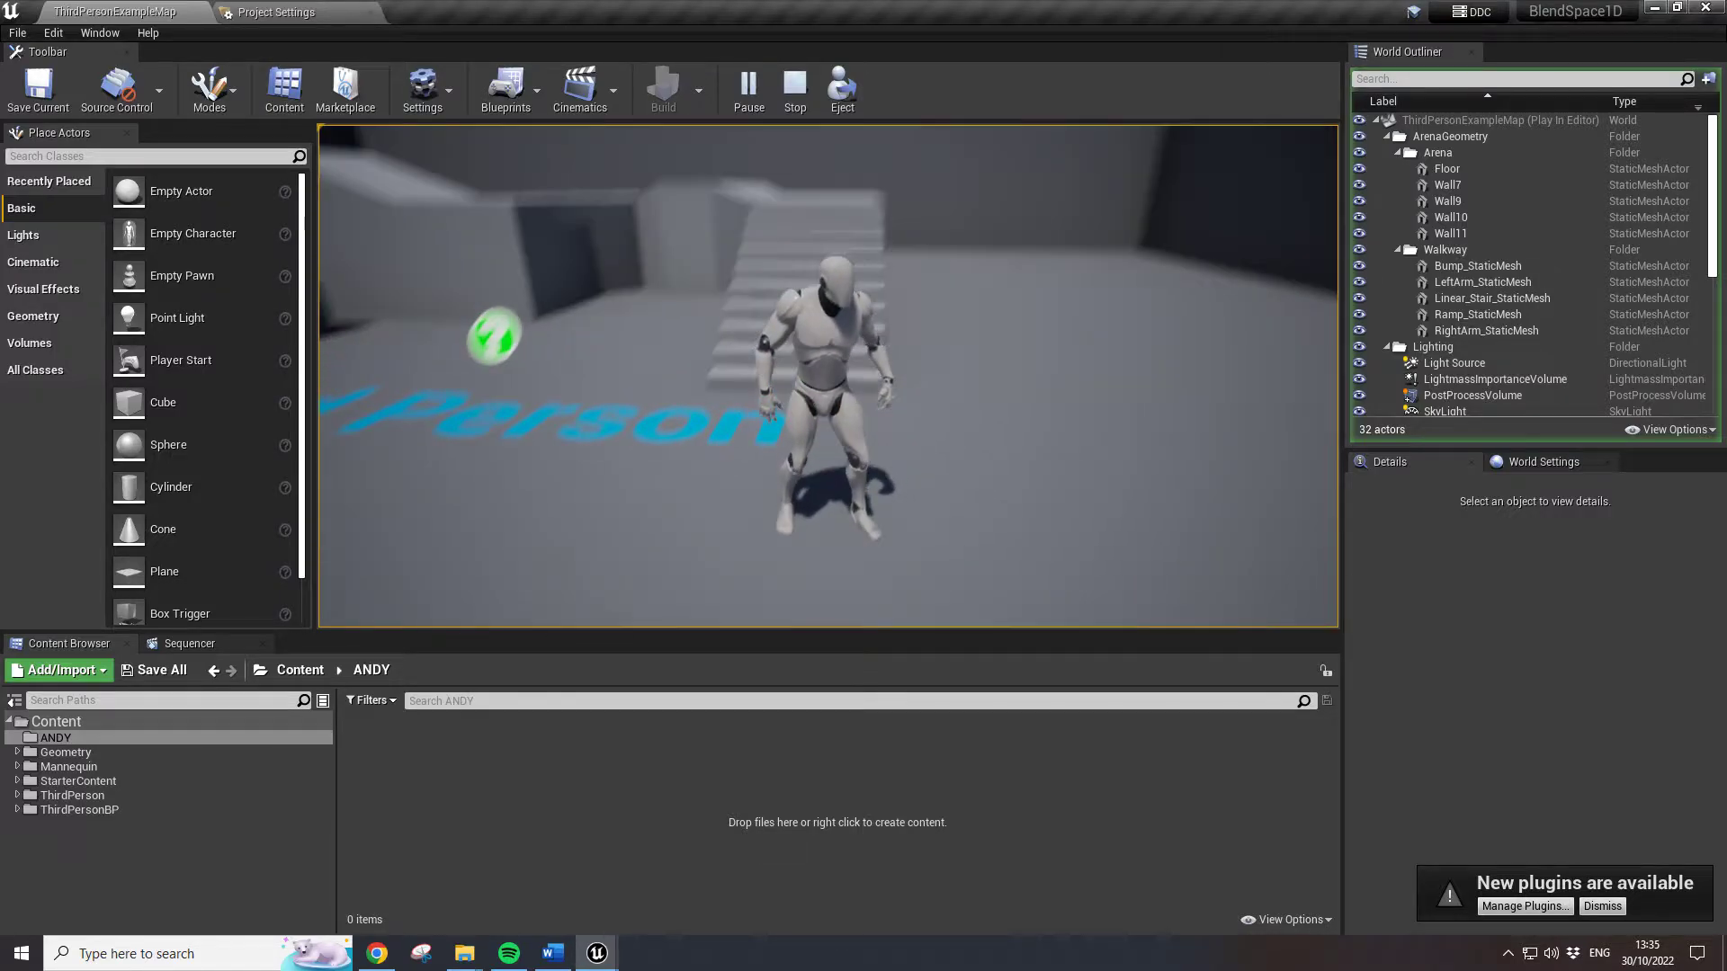
key("d")
key("w")
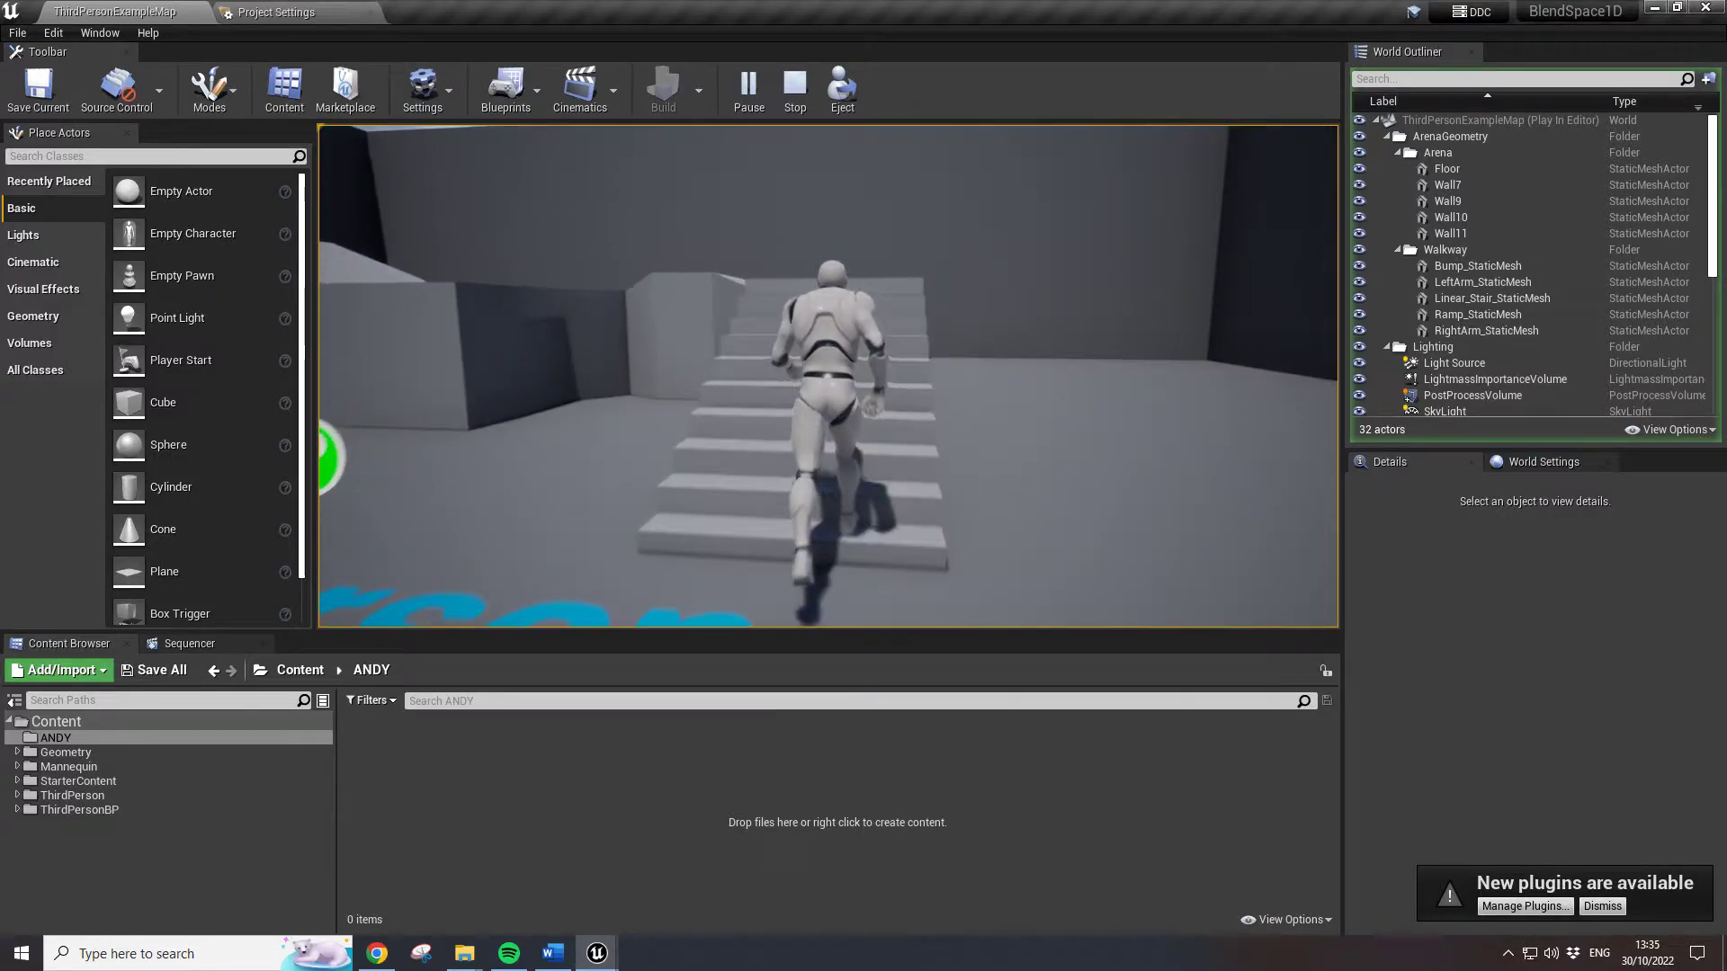
key("s")
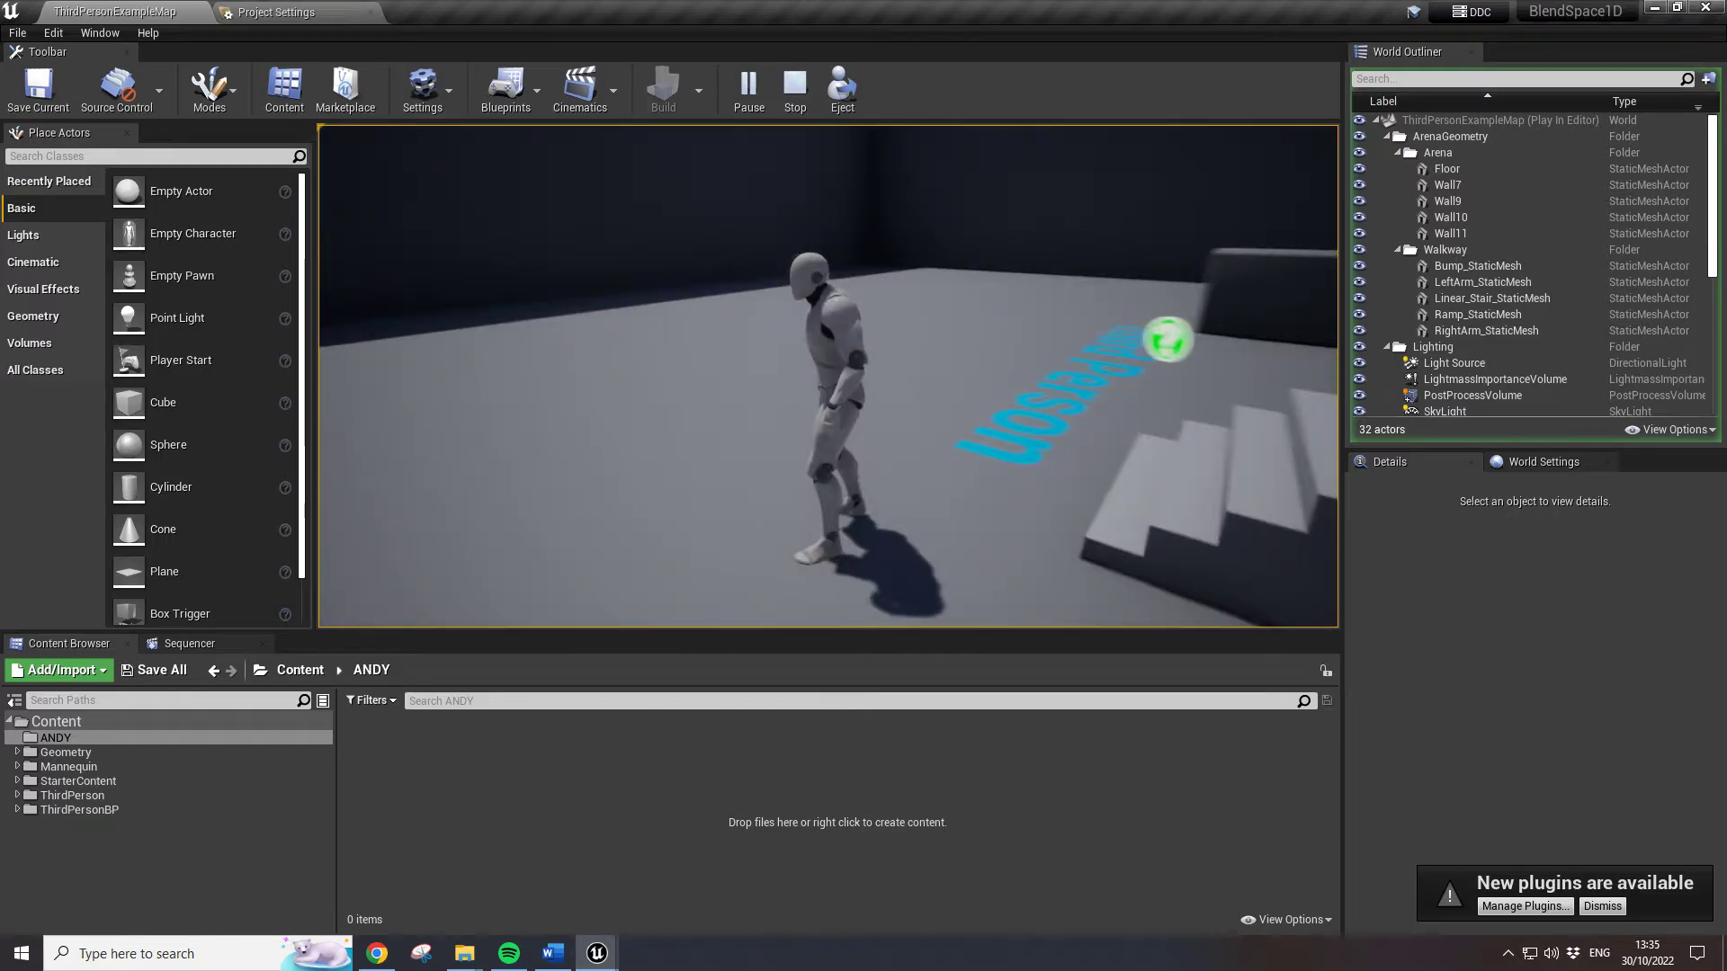
key("w")
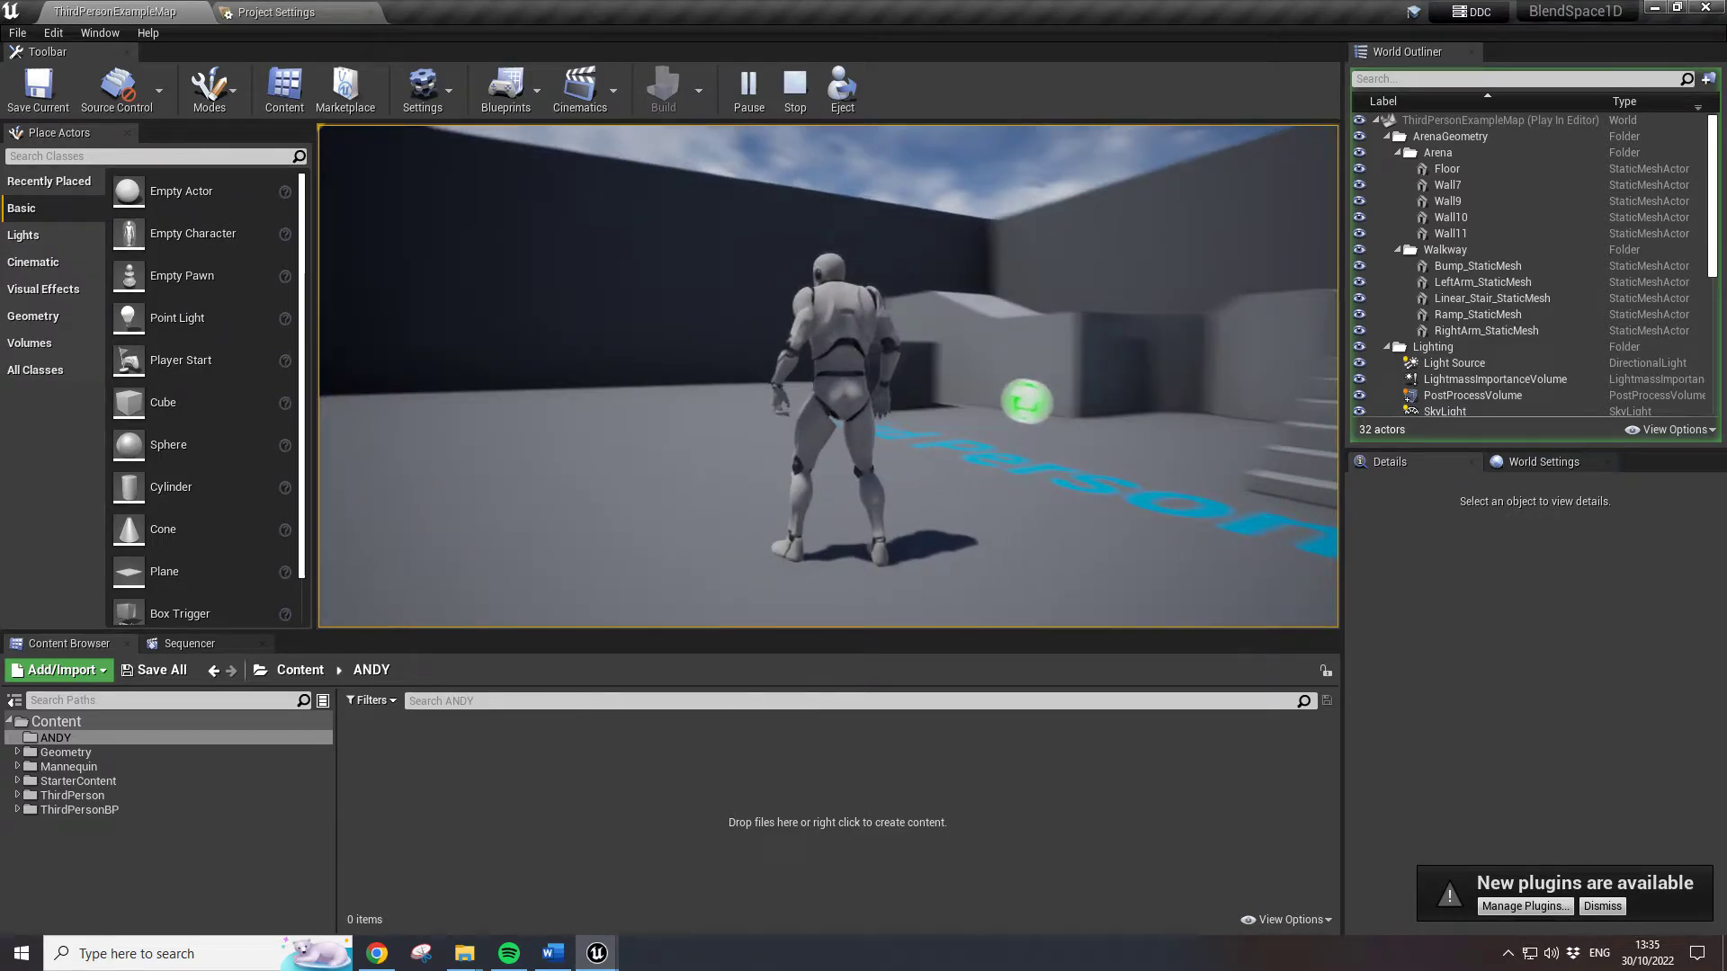
key("w")
key("space")
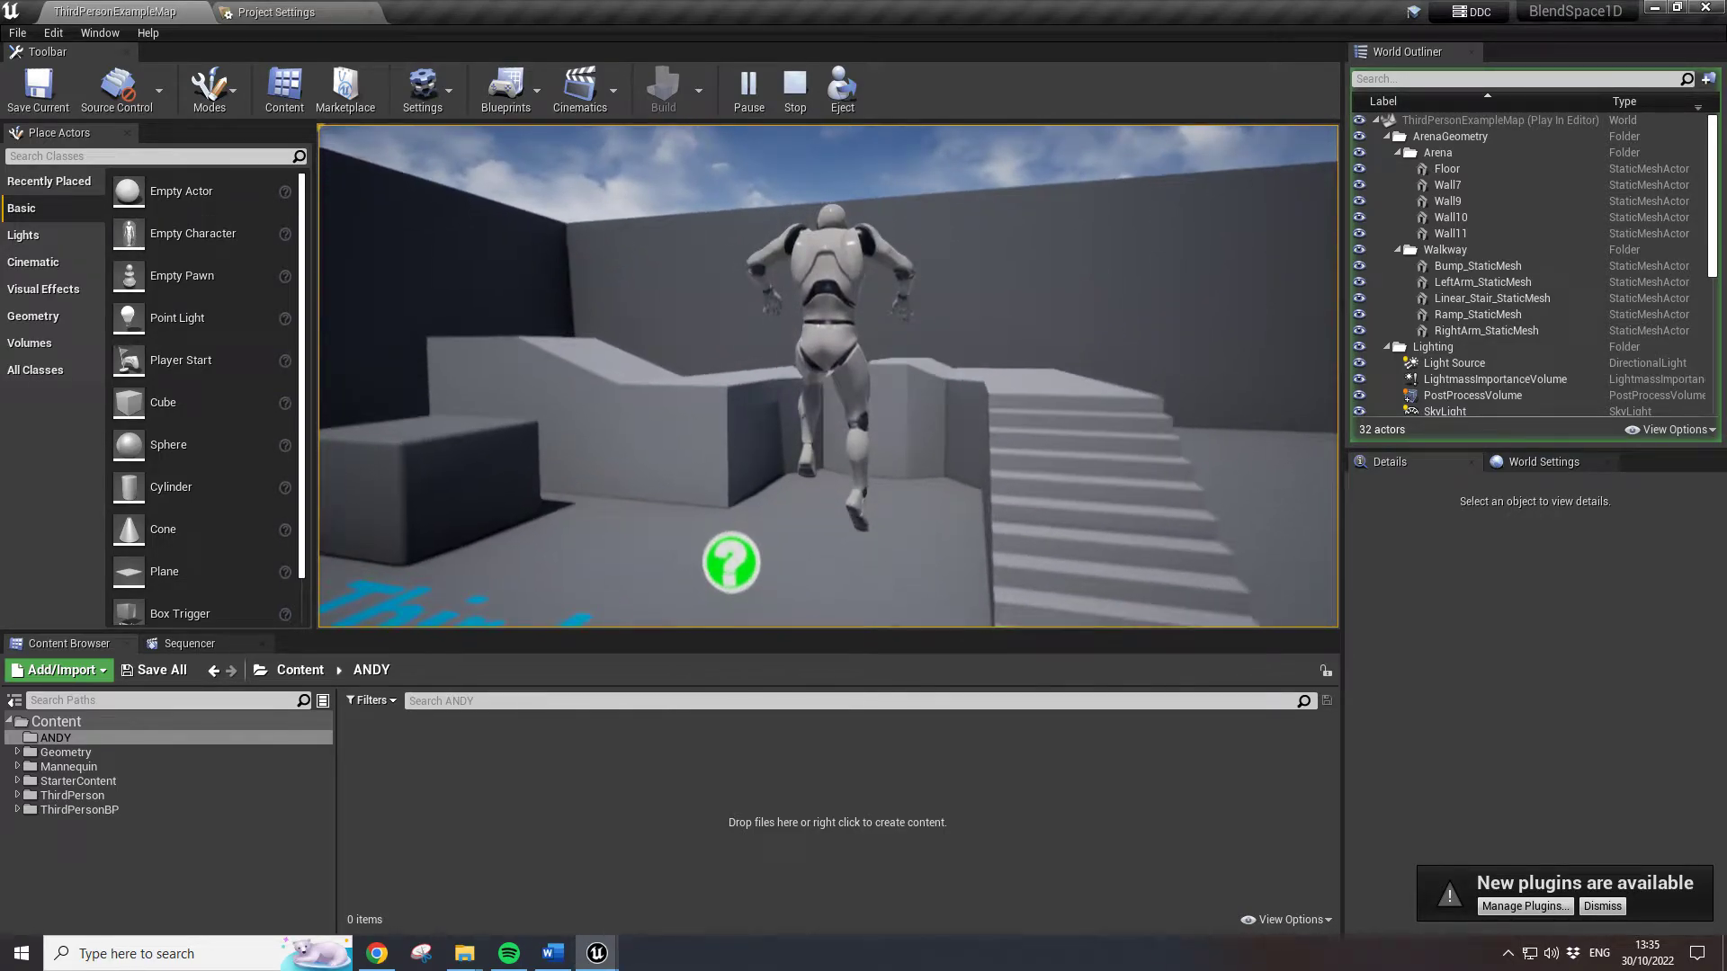
key("s")
key("w")
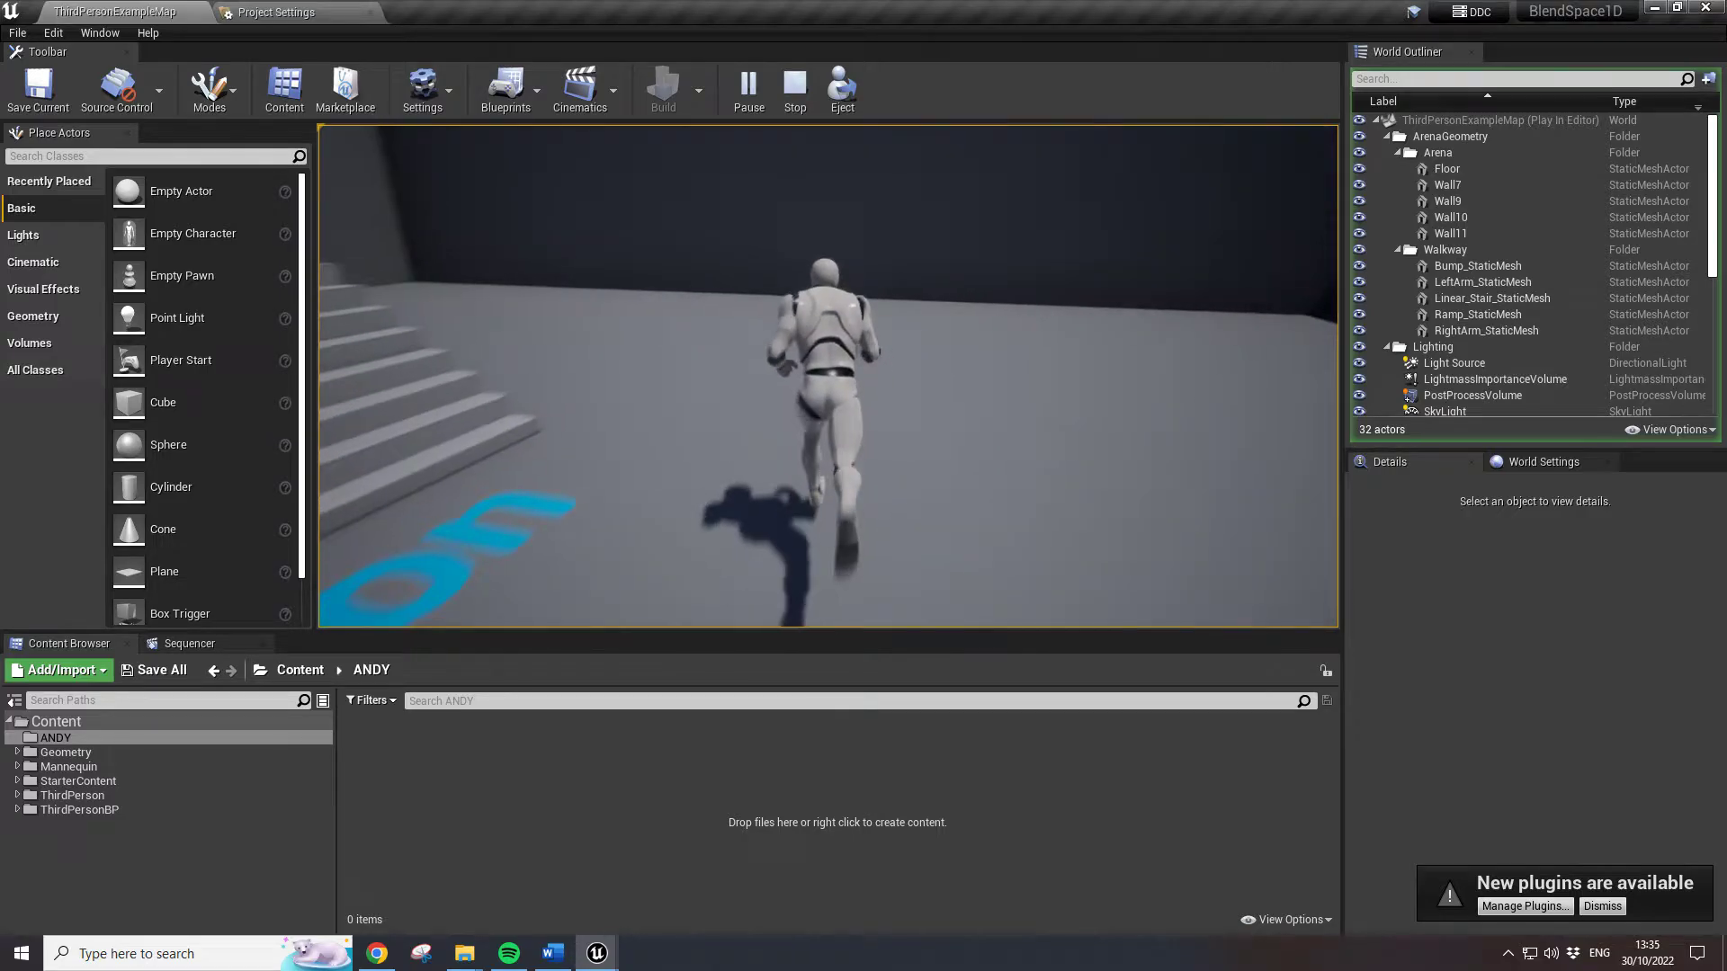
key("w")
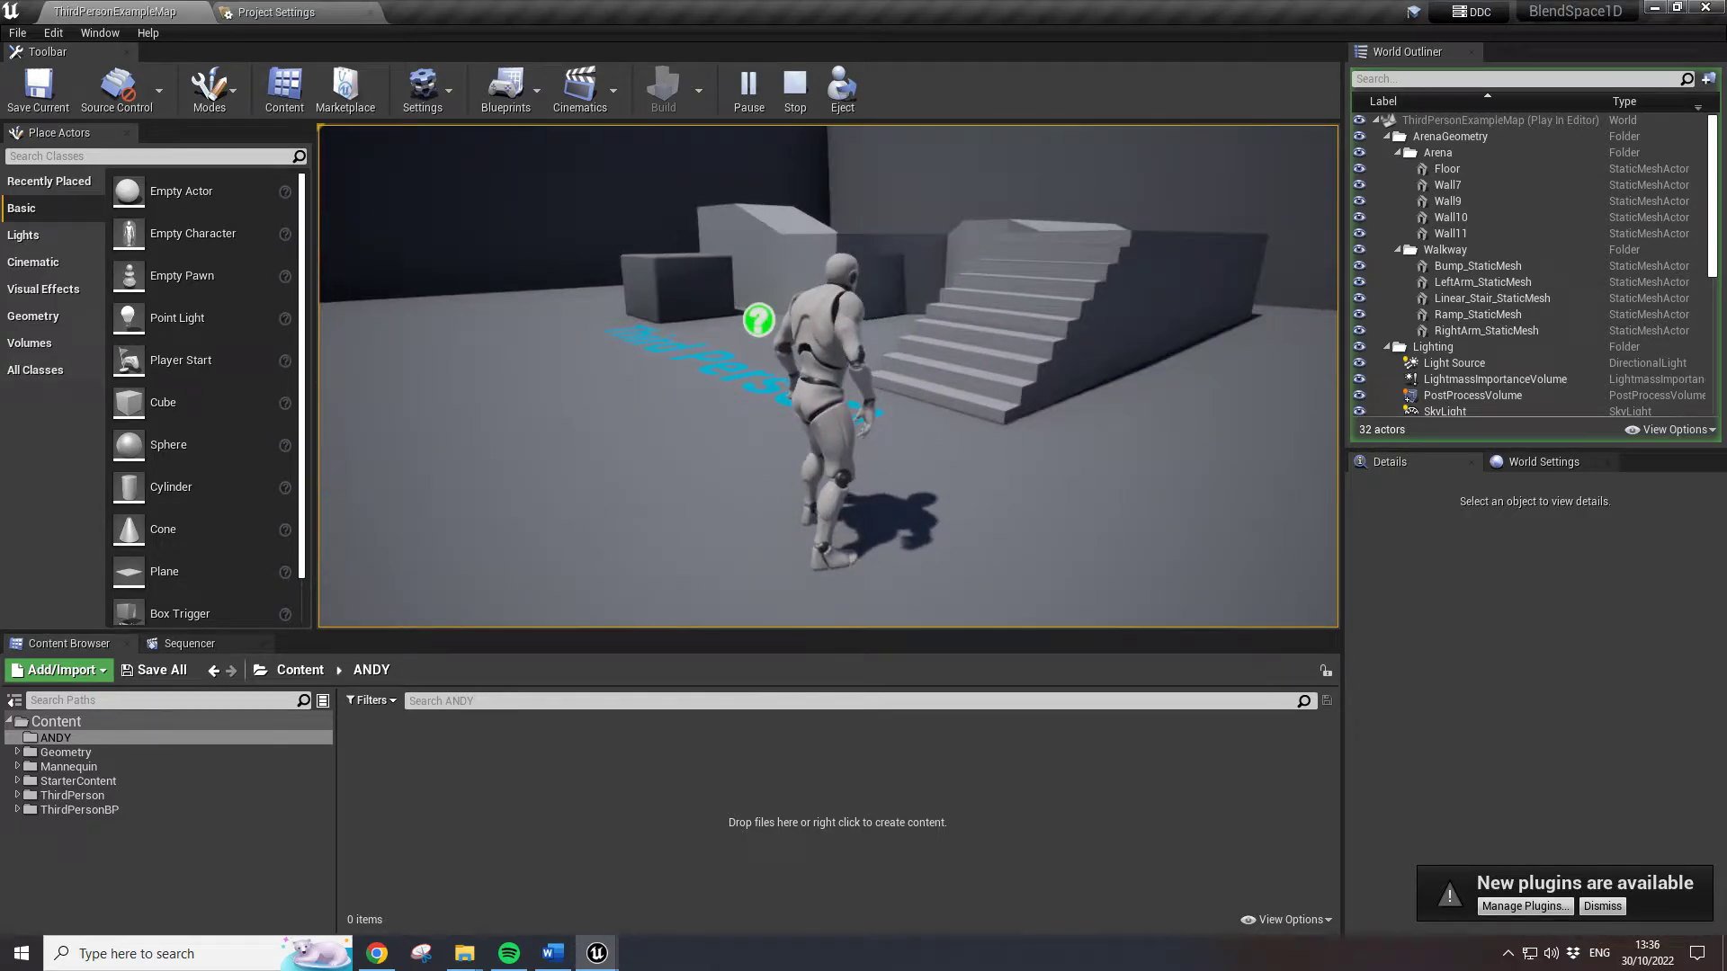
key("w")
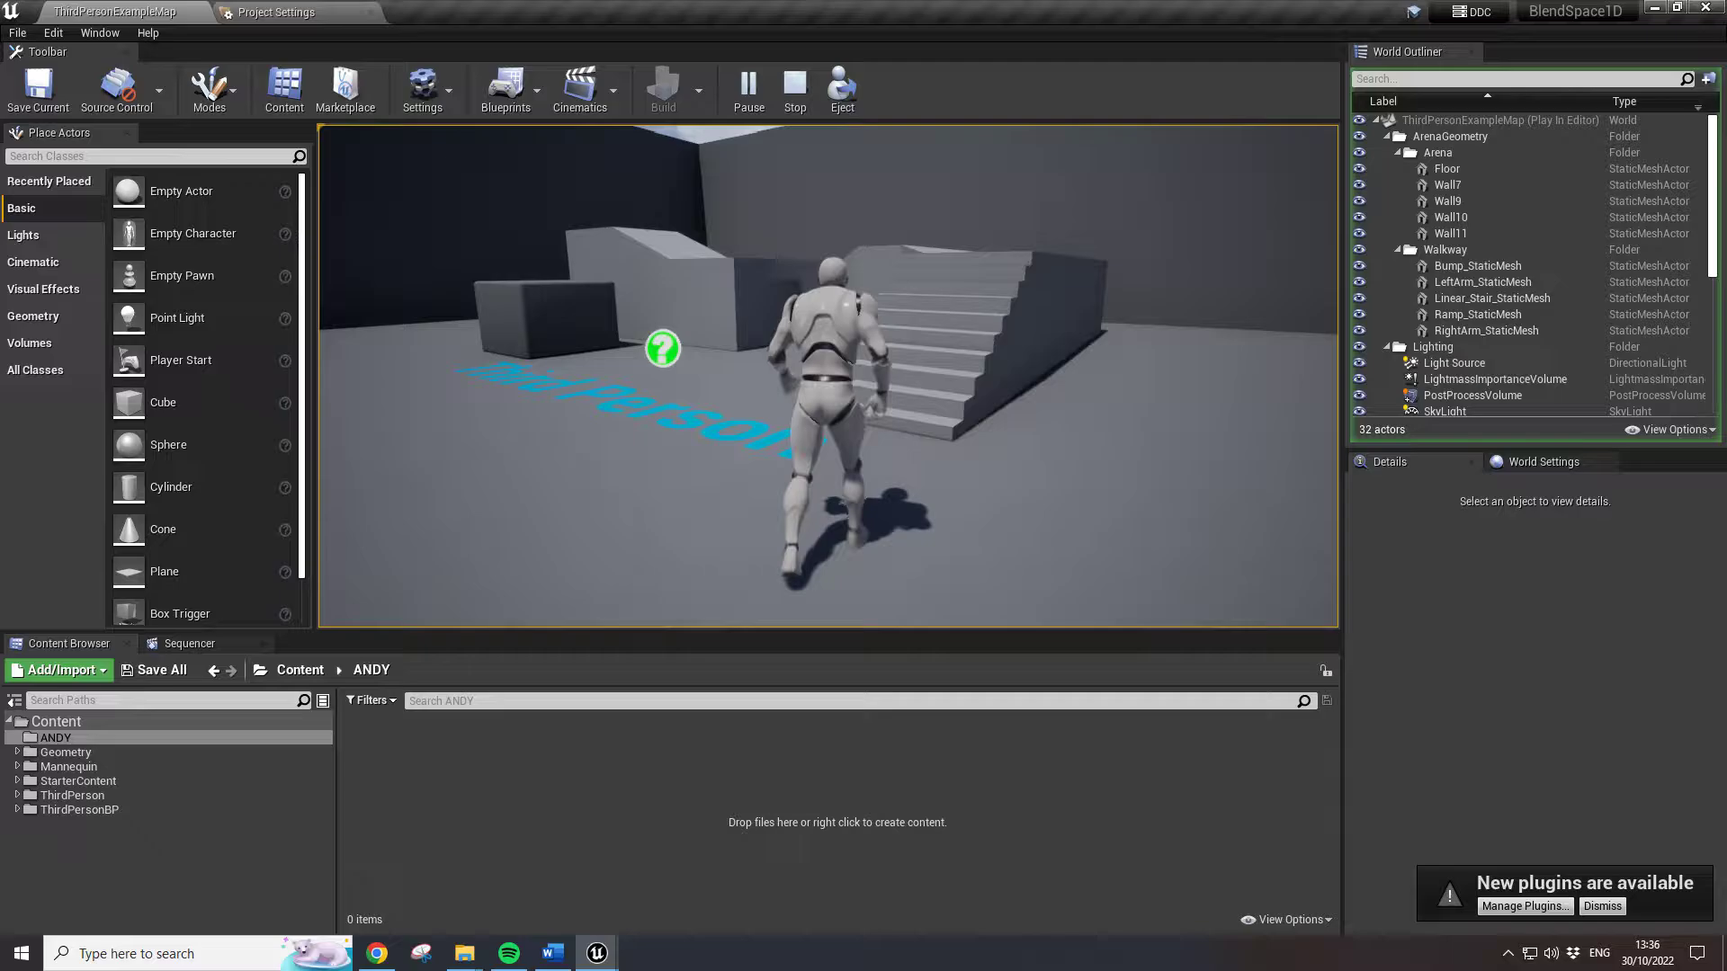
key("w")
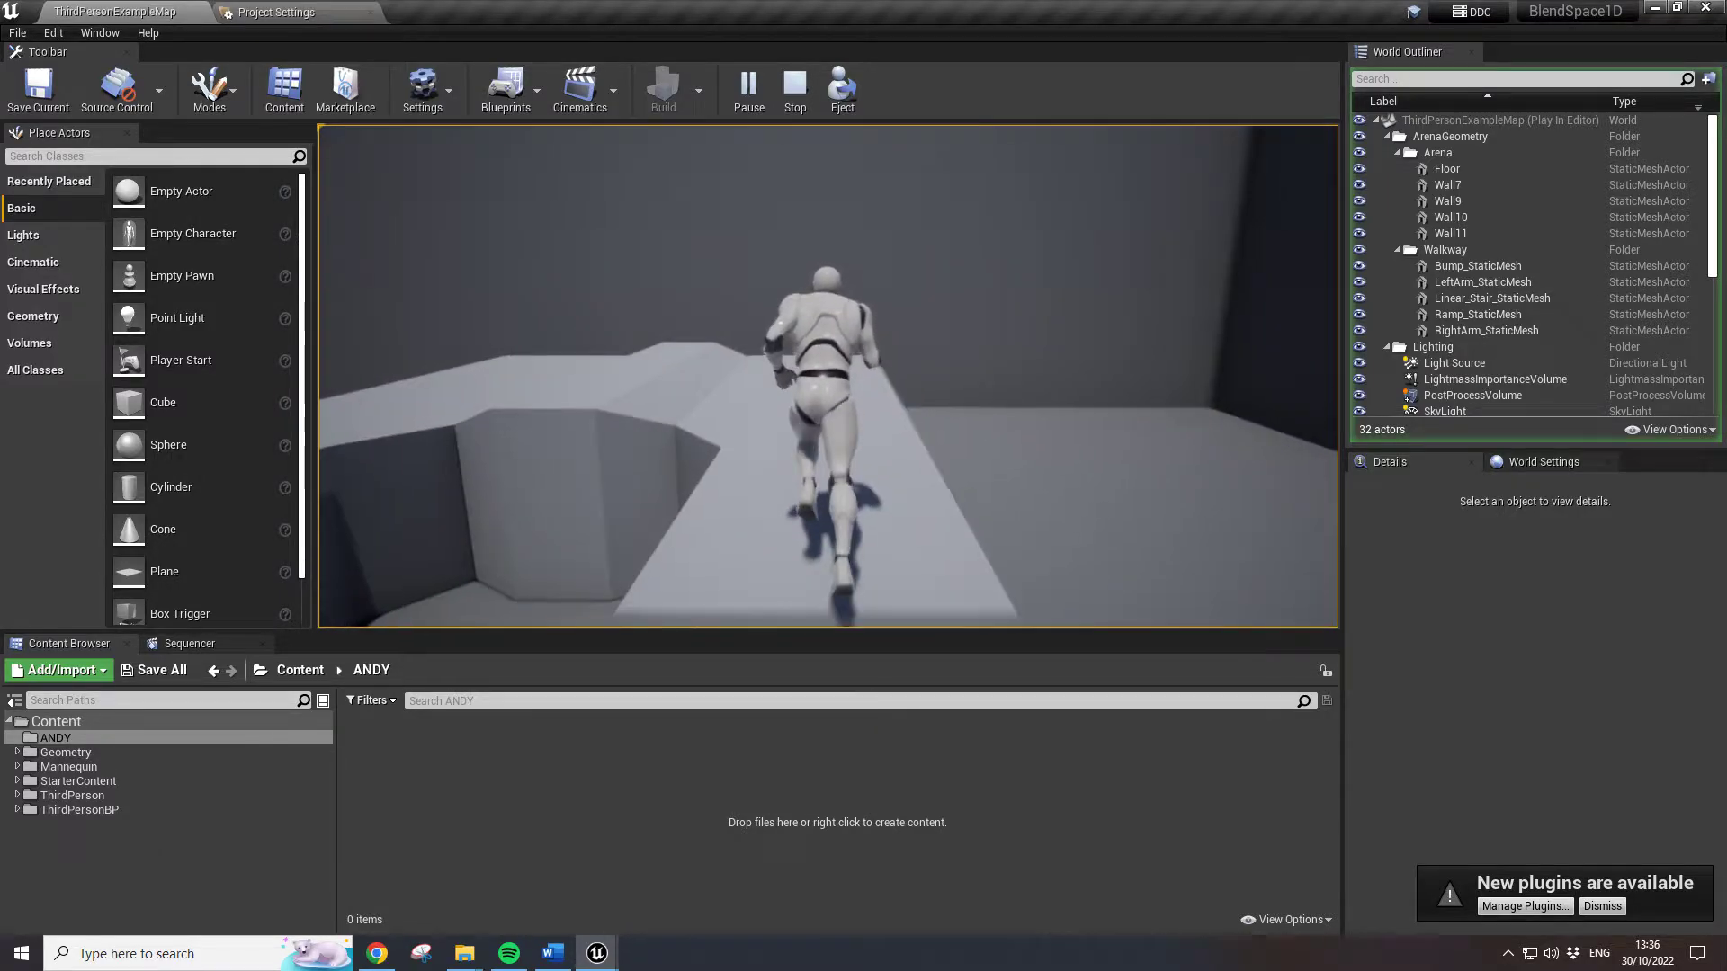
key("w")
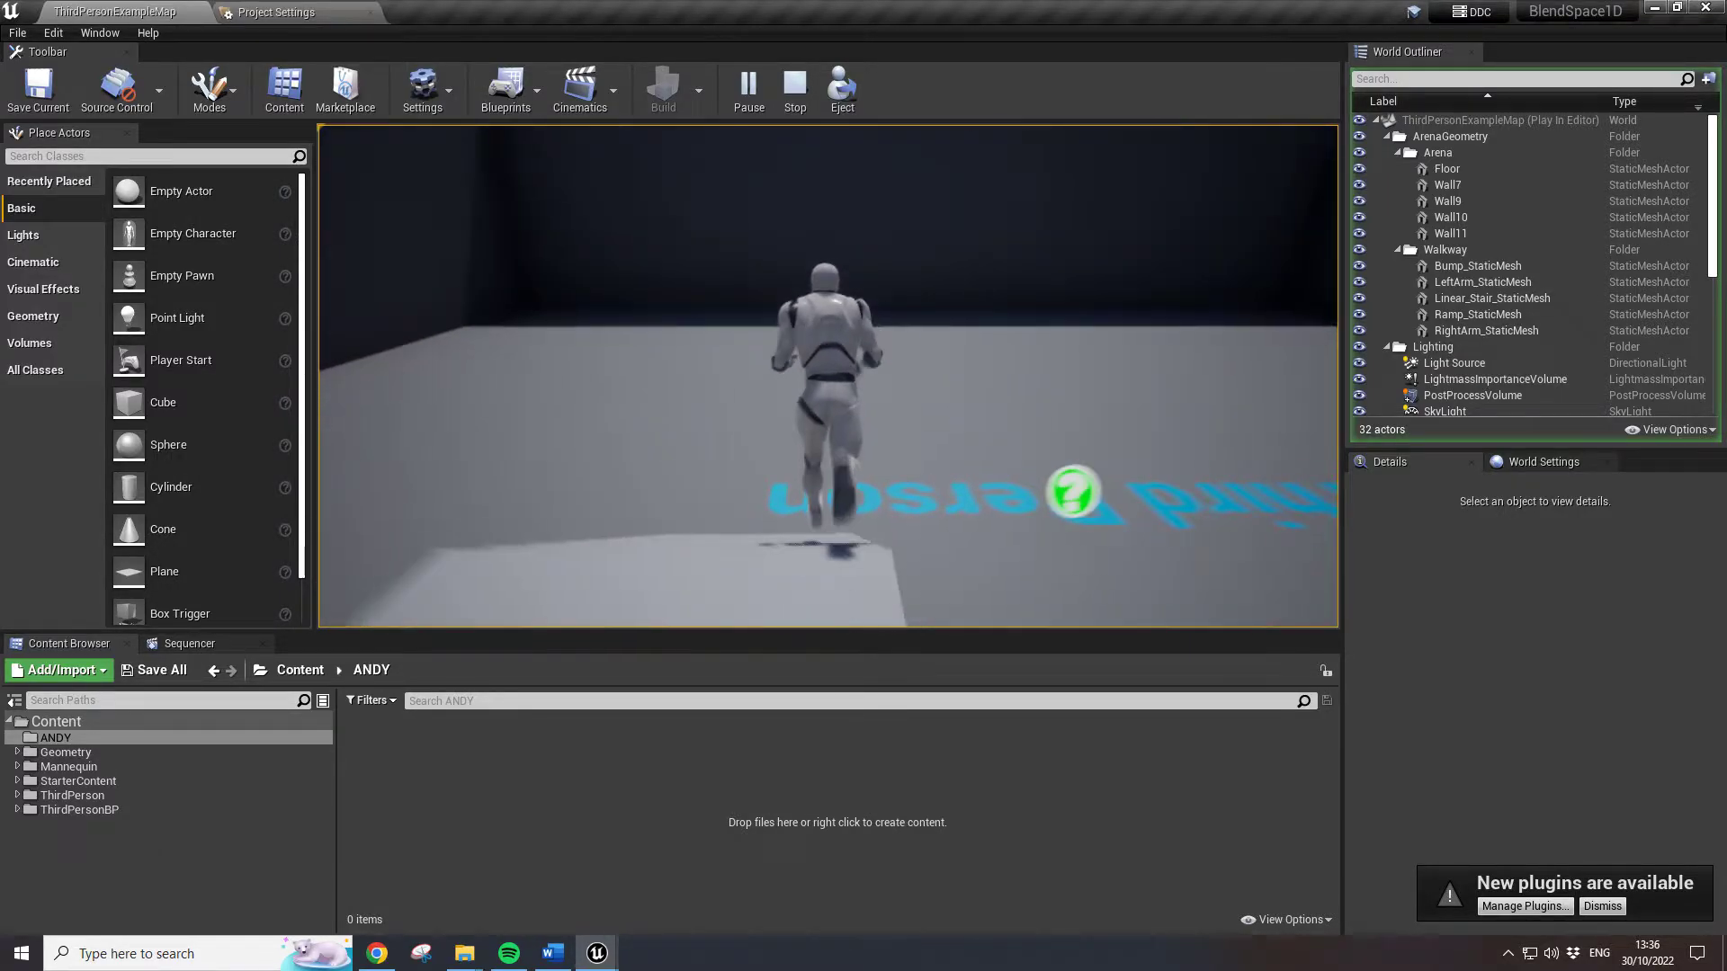
key("w")
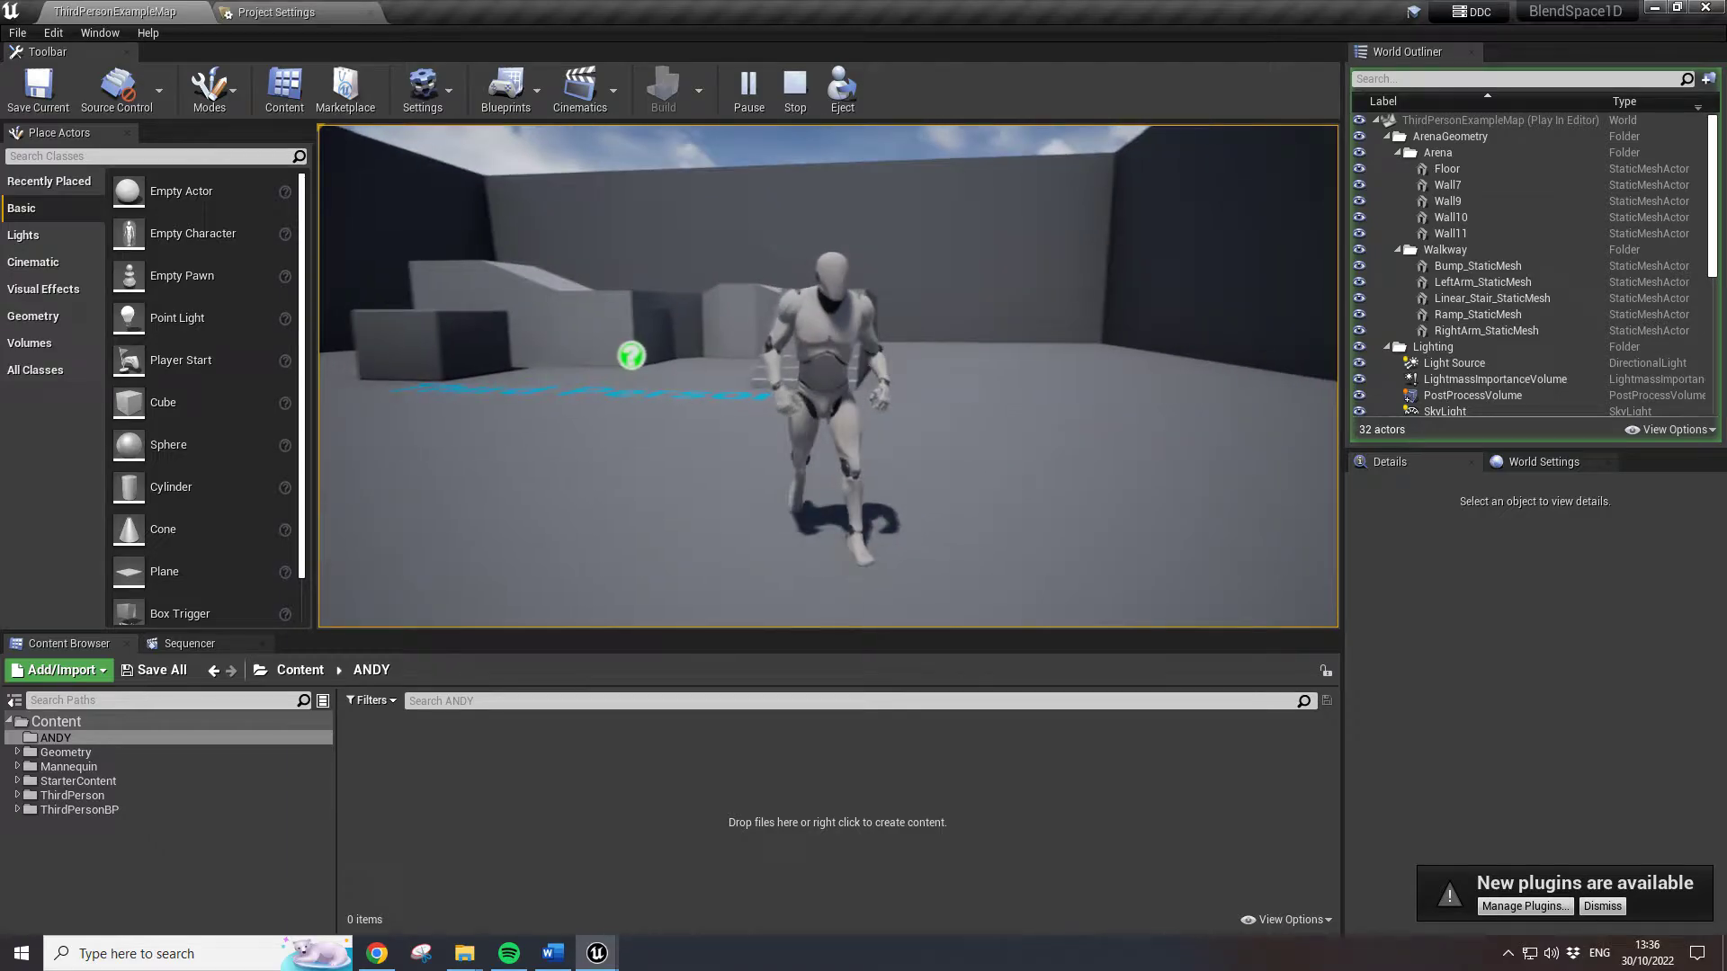
key("w")
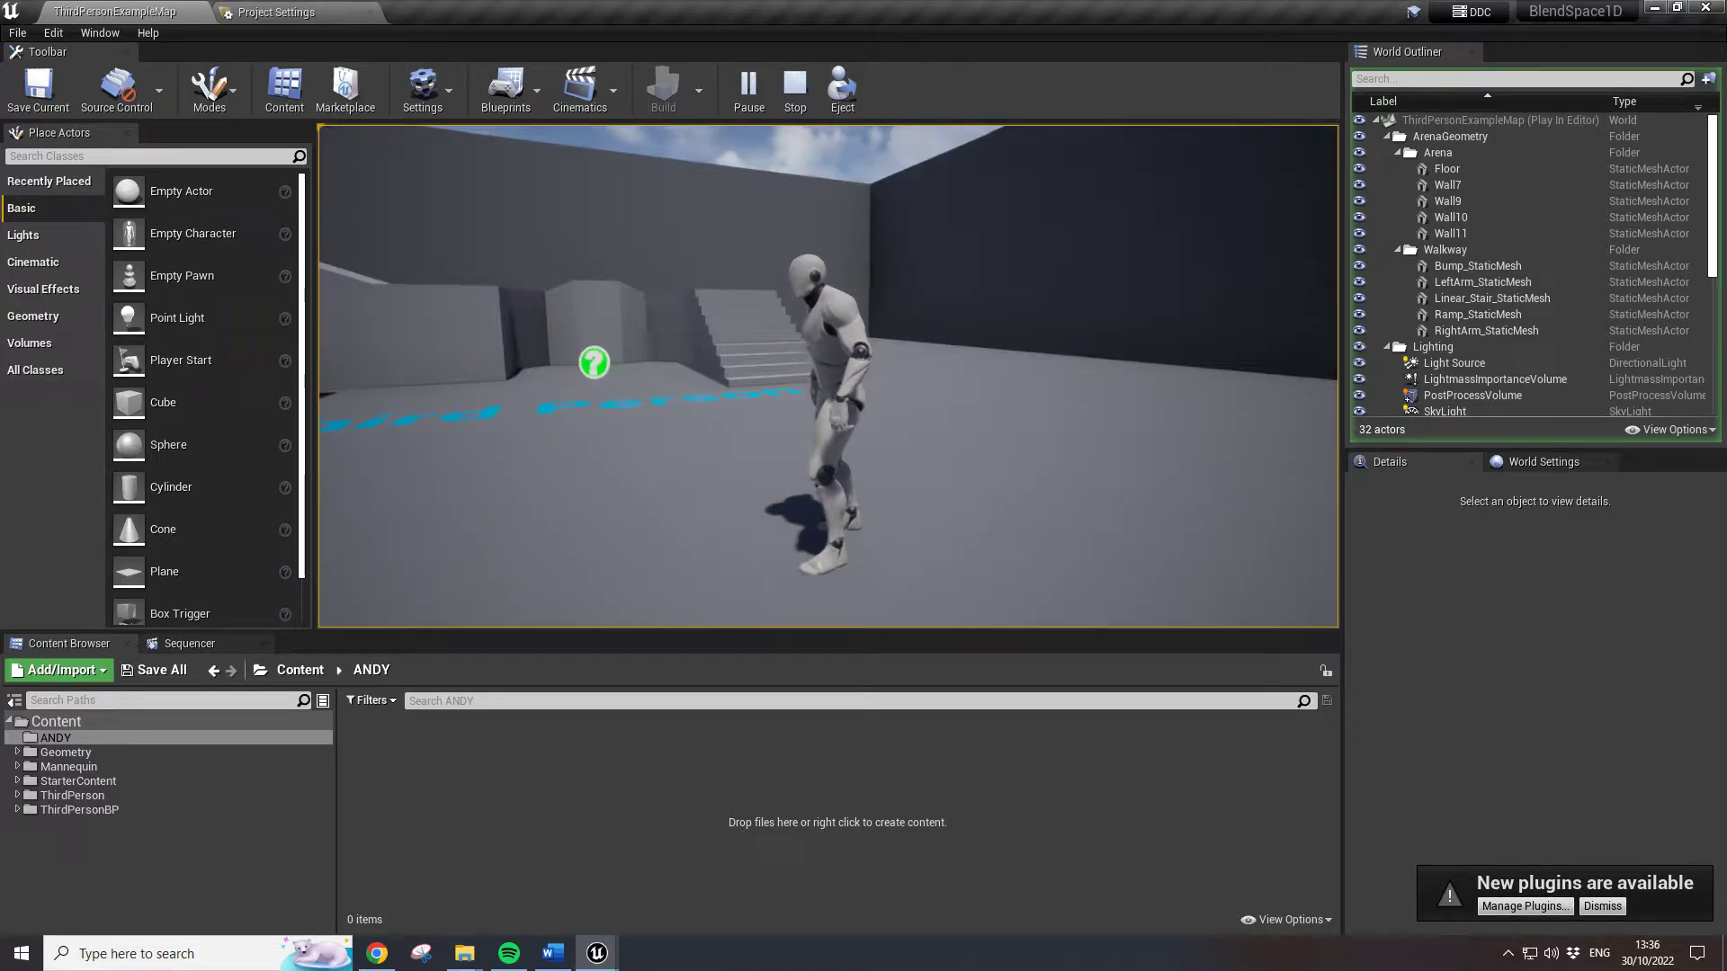
key("w")
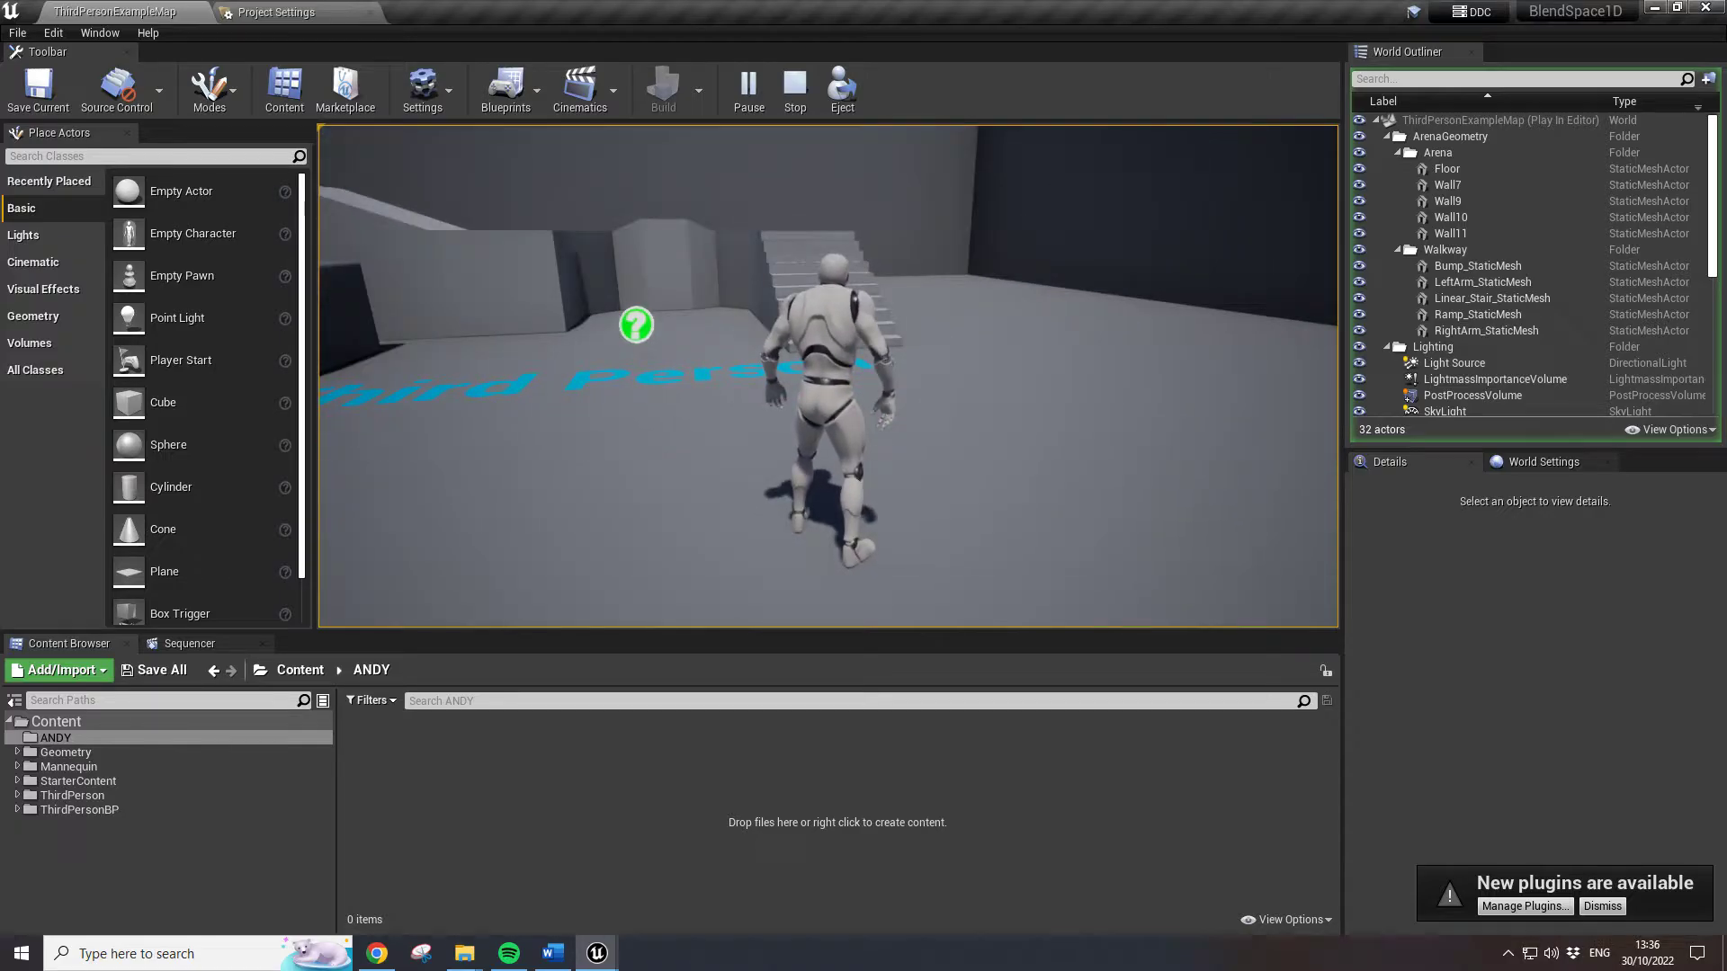
key("shift+F1")
key("Escape")
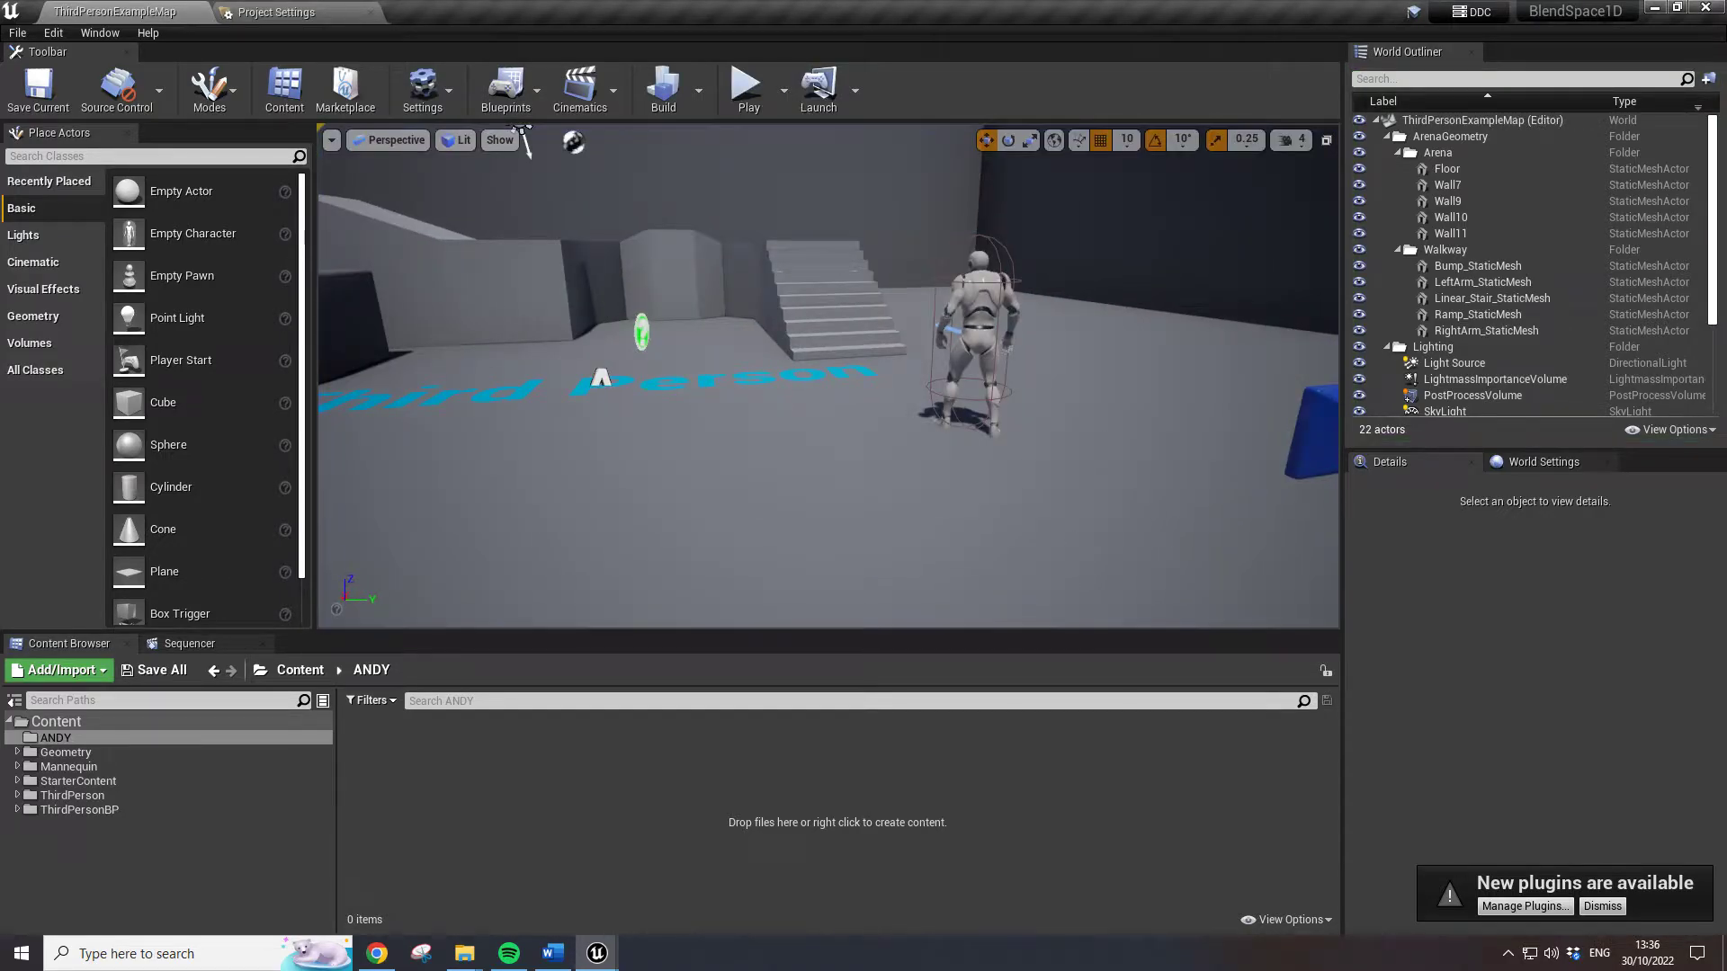
Select the mannequin character in the level to examine it up close
right_click_drag(662, 311, 646, 309)
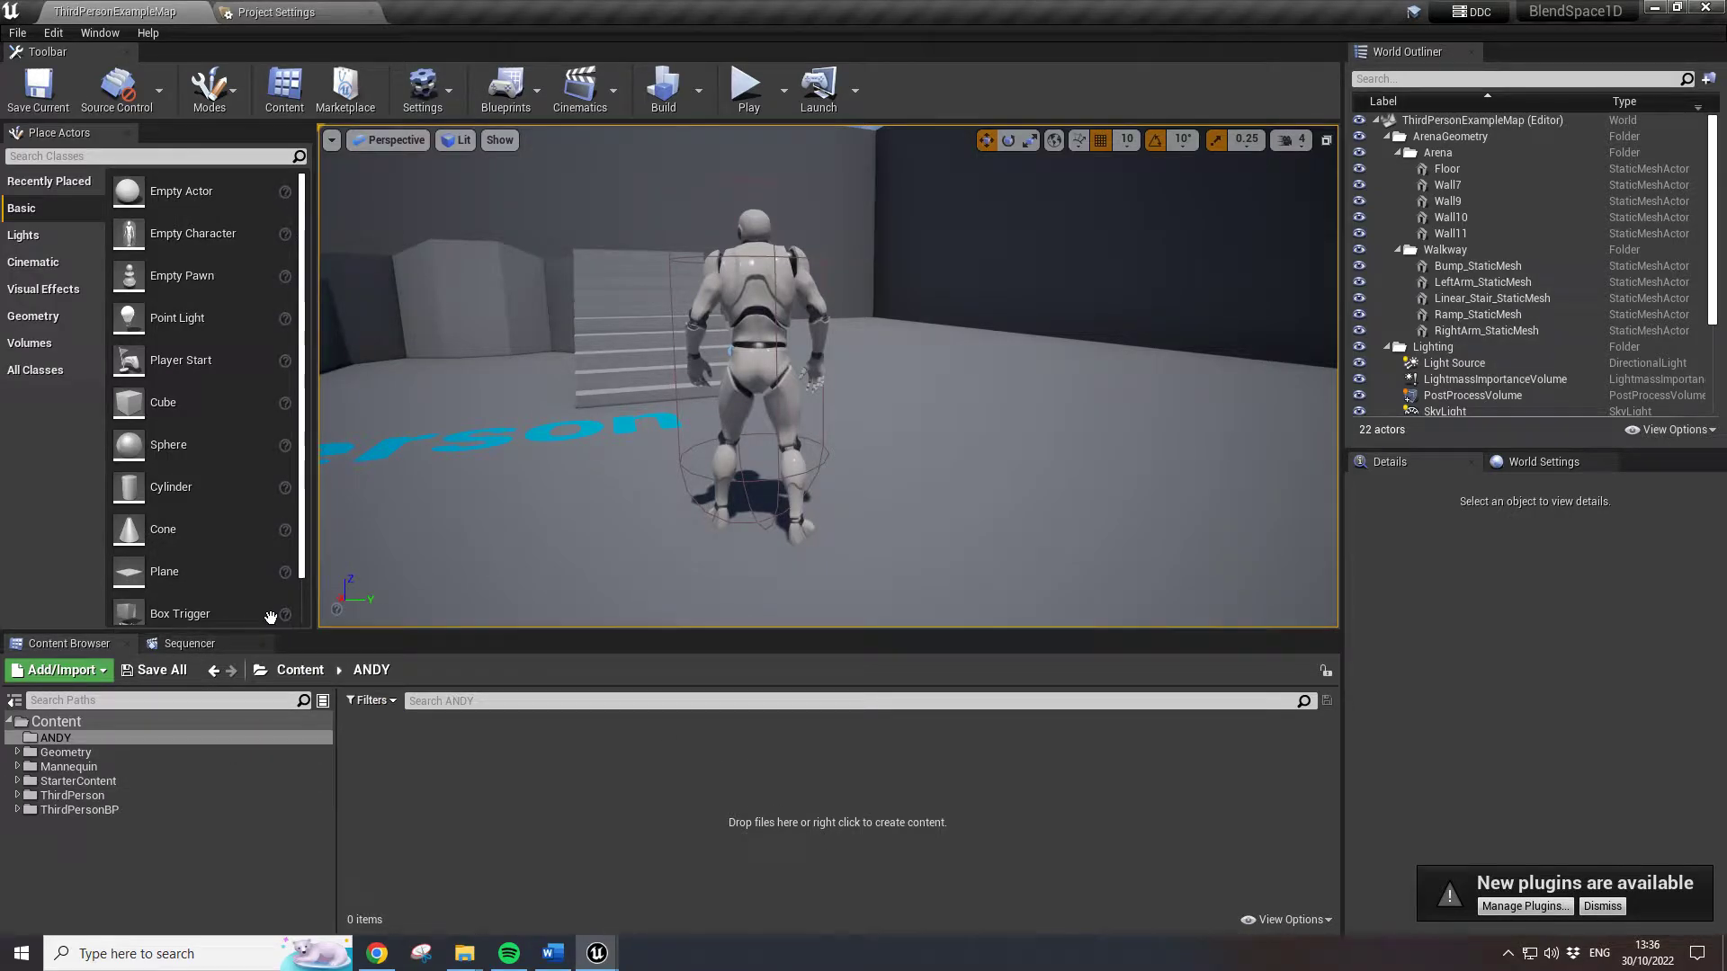
left_click(760, 304)
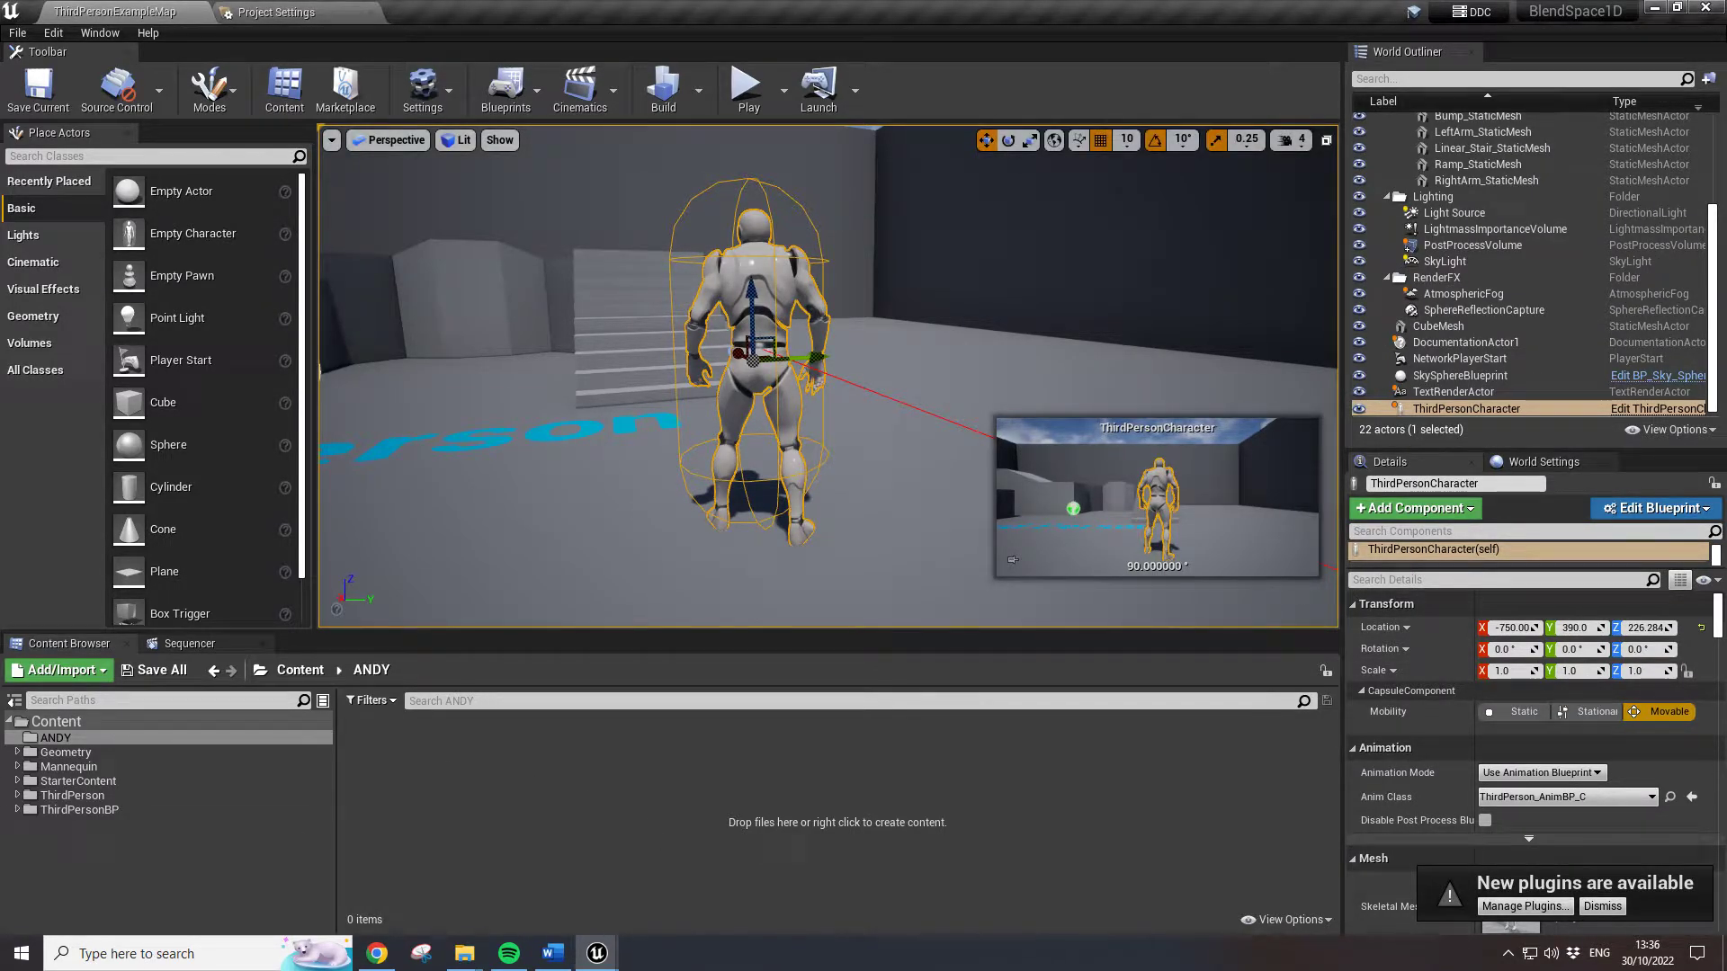
key("alt+Tab")
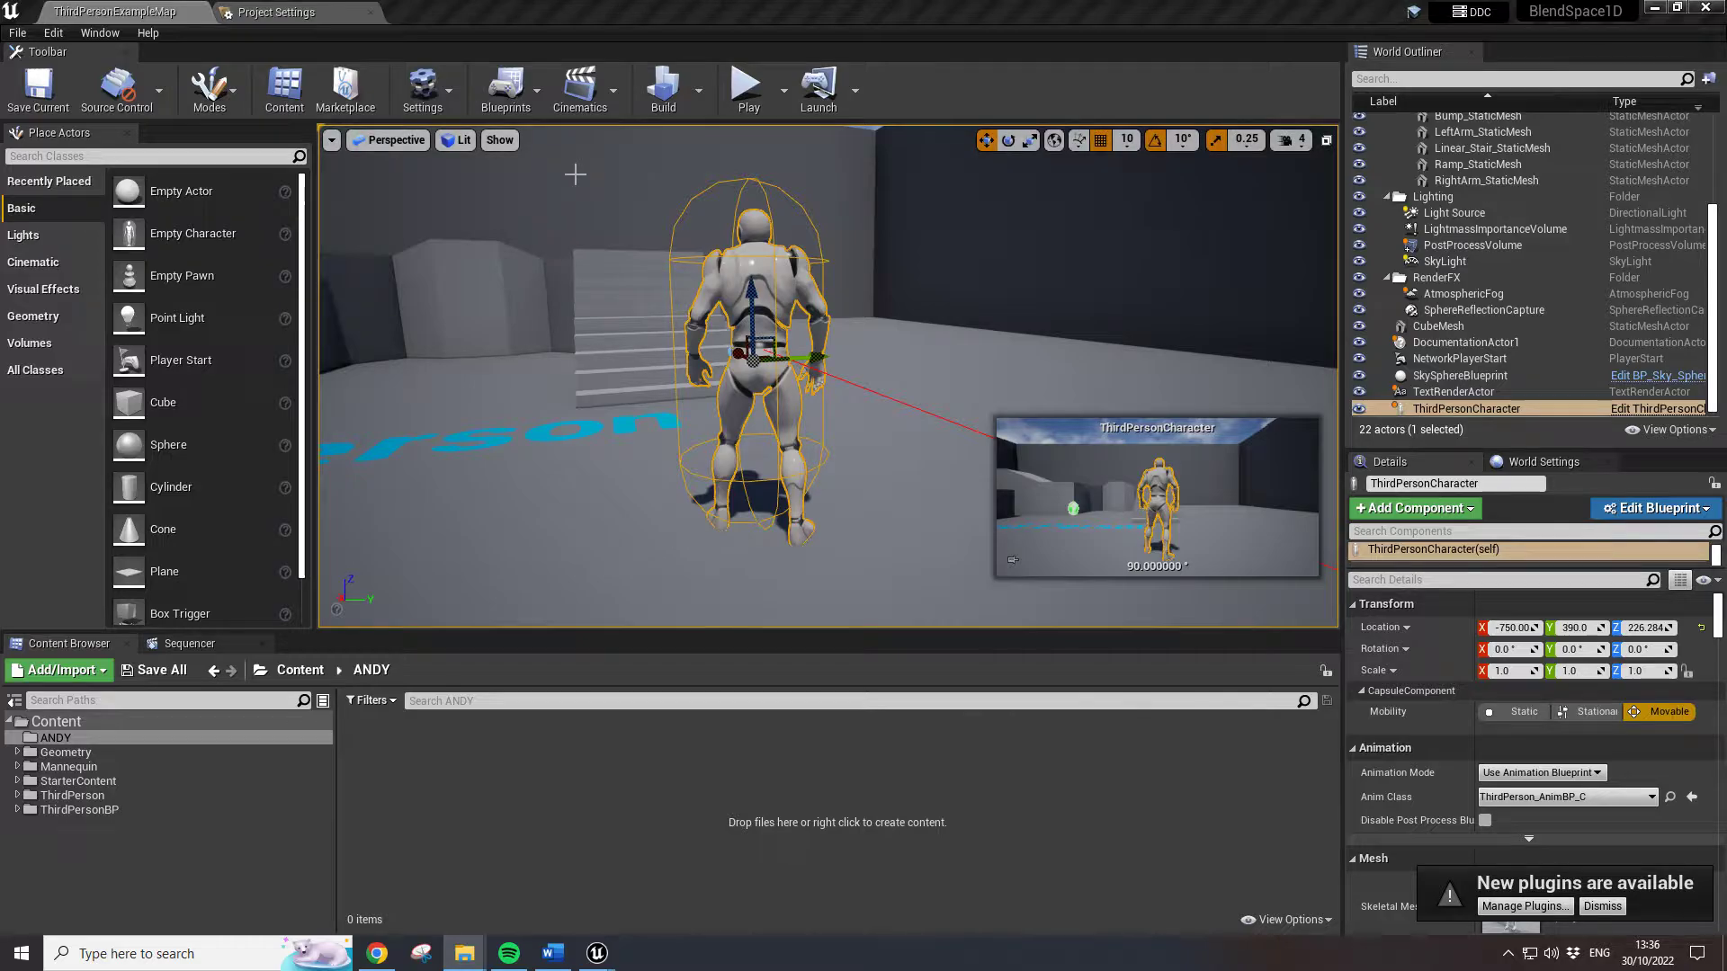
Create a subfolder inside the open, empty Content folder, discarding the typed name Lara_ and keeping the default name
right_click(504, 792)
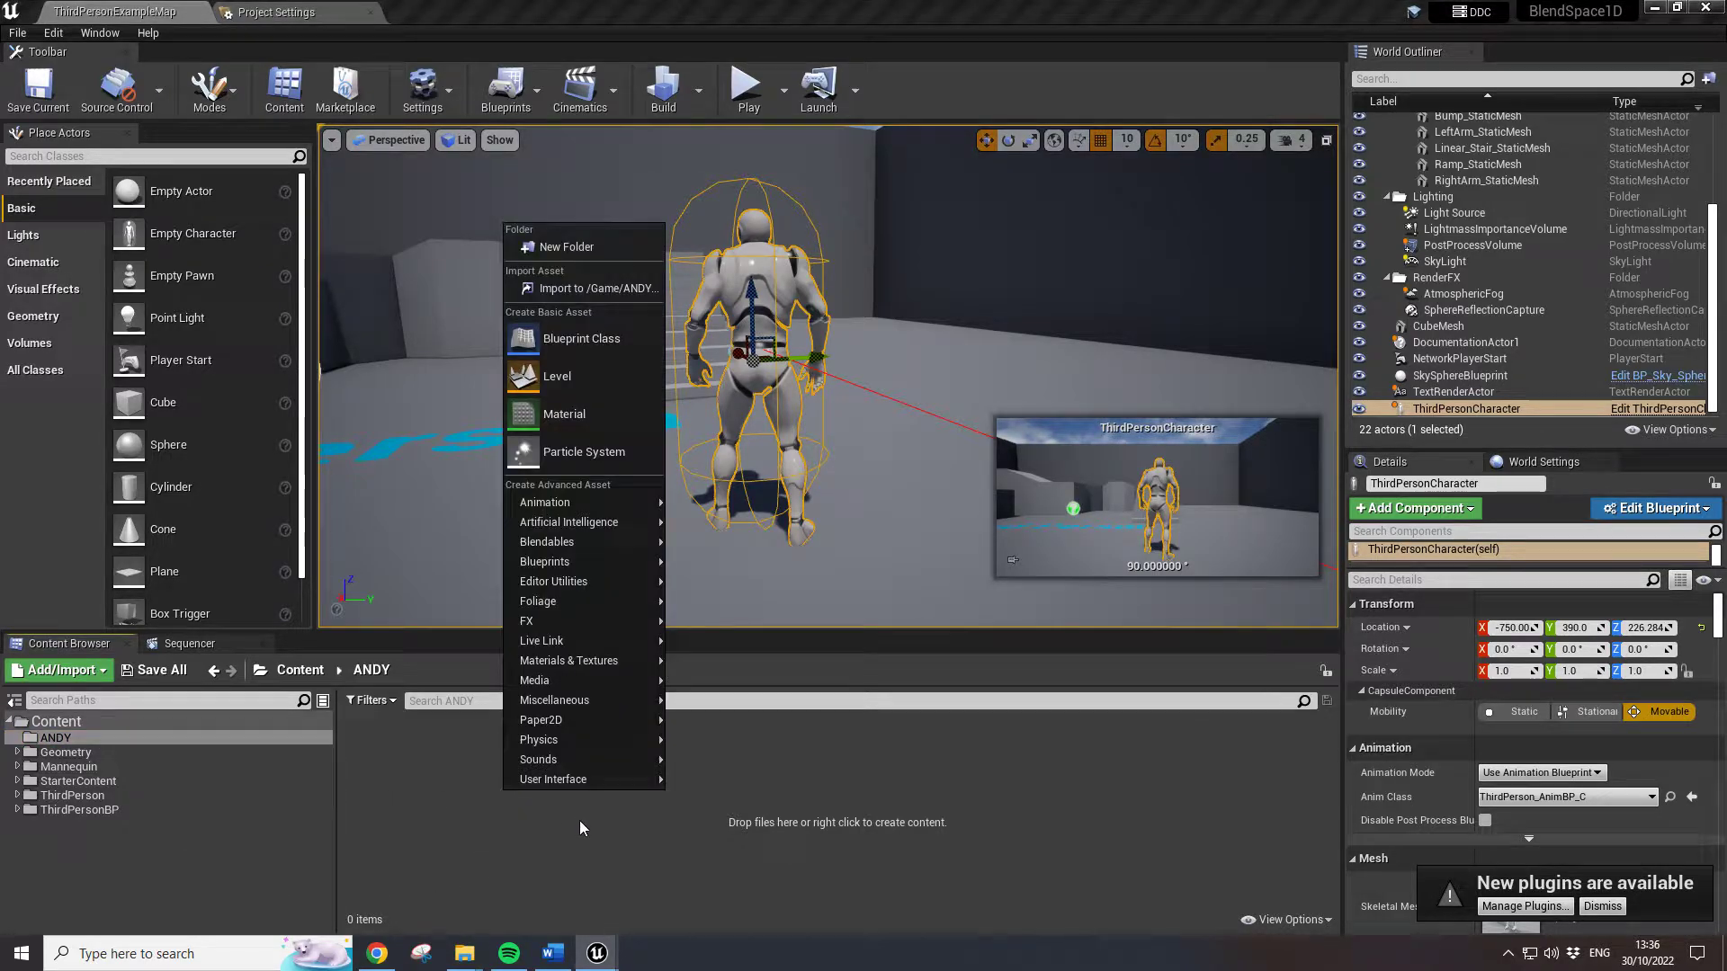
left_click(559, 246)
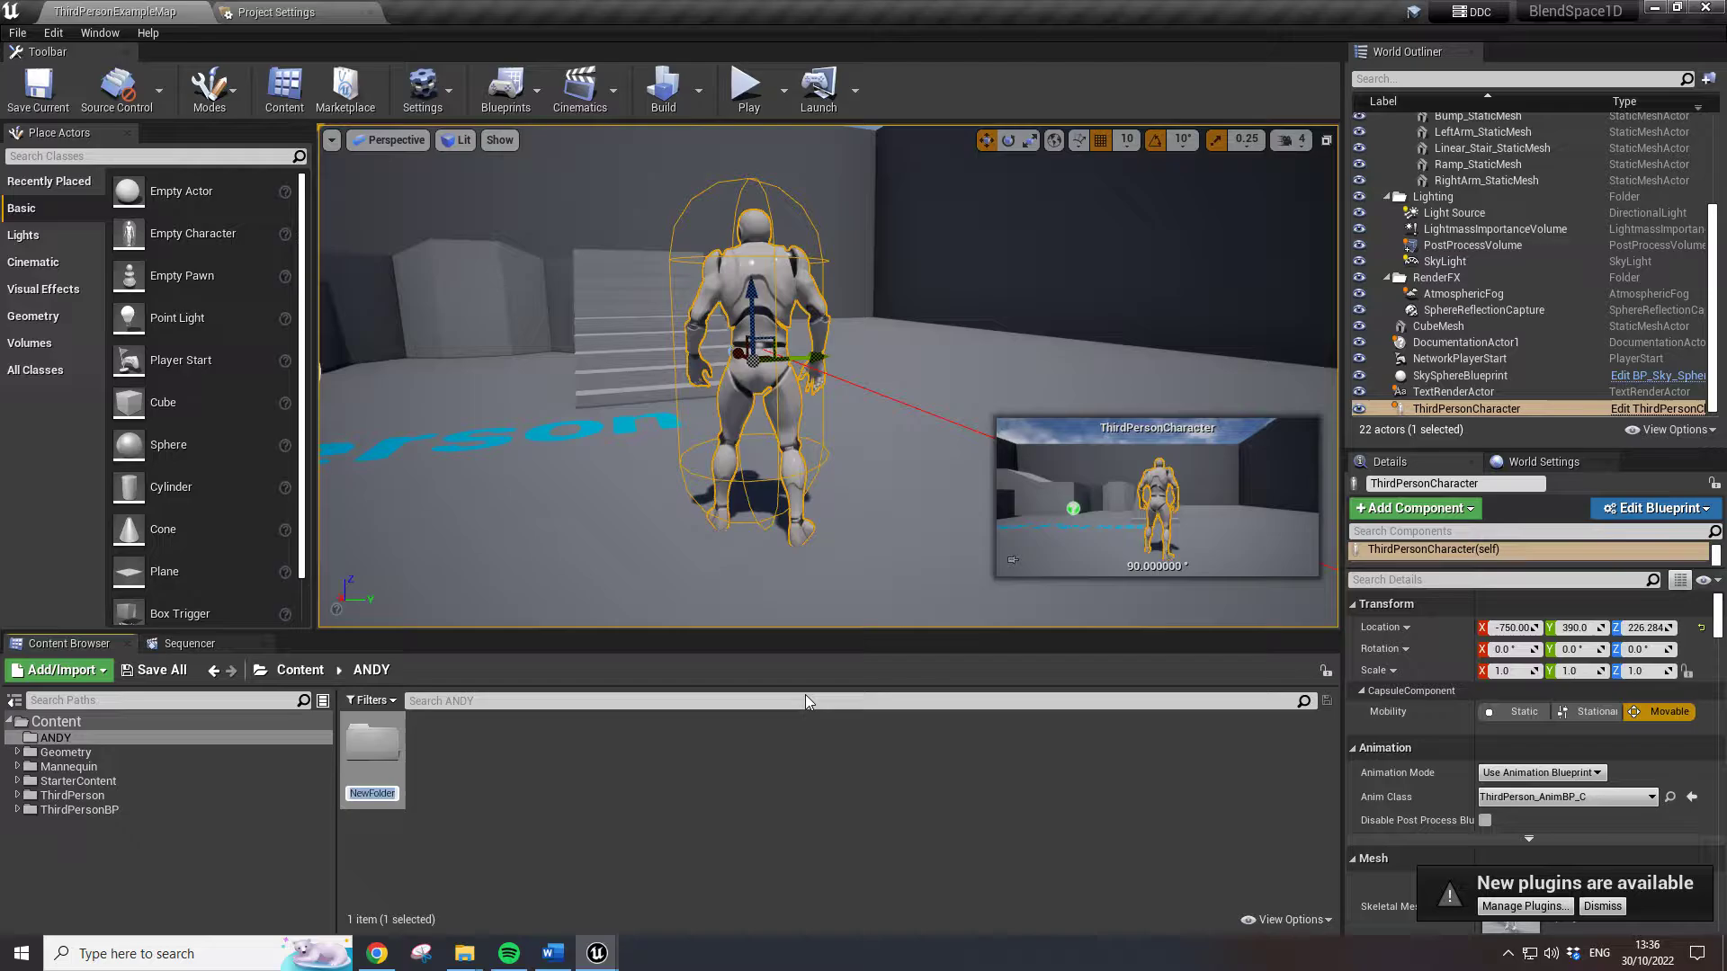
key("BackSpace")
type("Lara_")
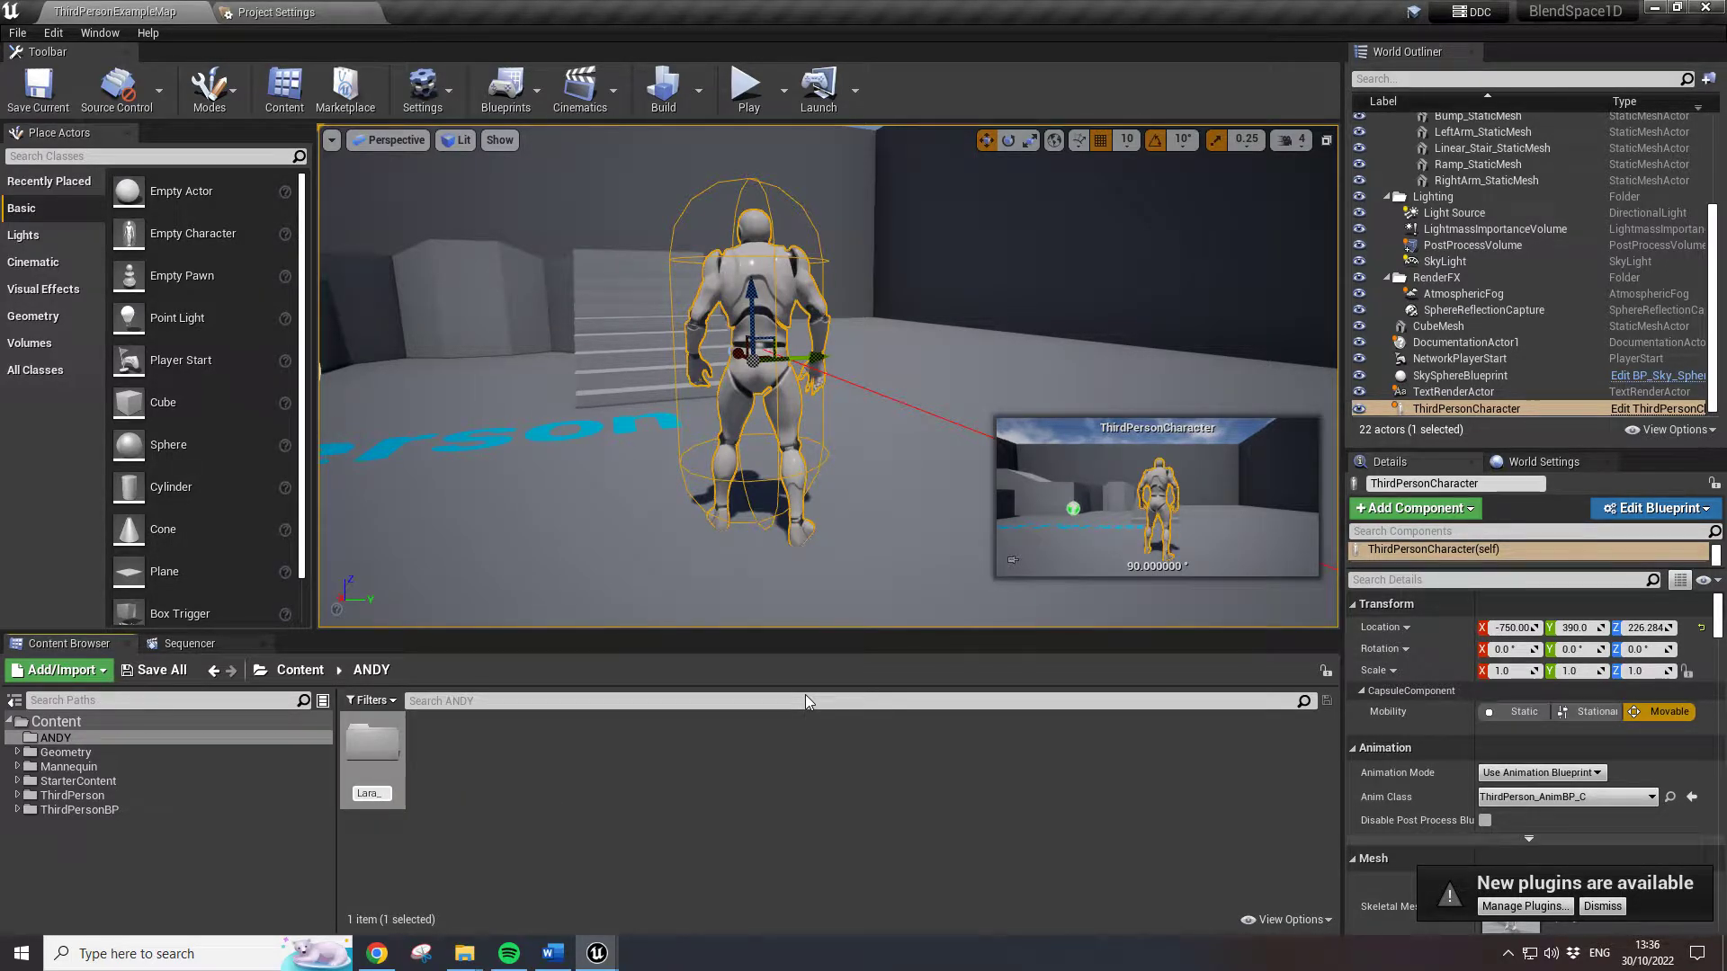
key("BackSpace")
key("BackSpace")
key("BackSpace")
key("BackSpace")
key("BackSpace")
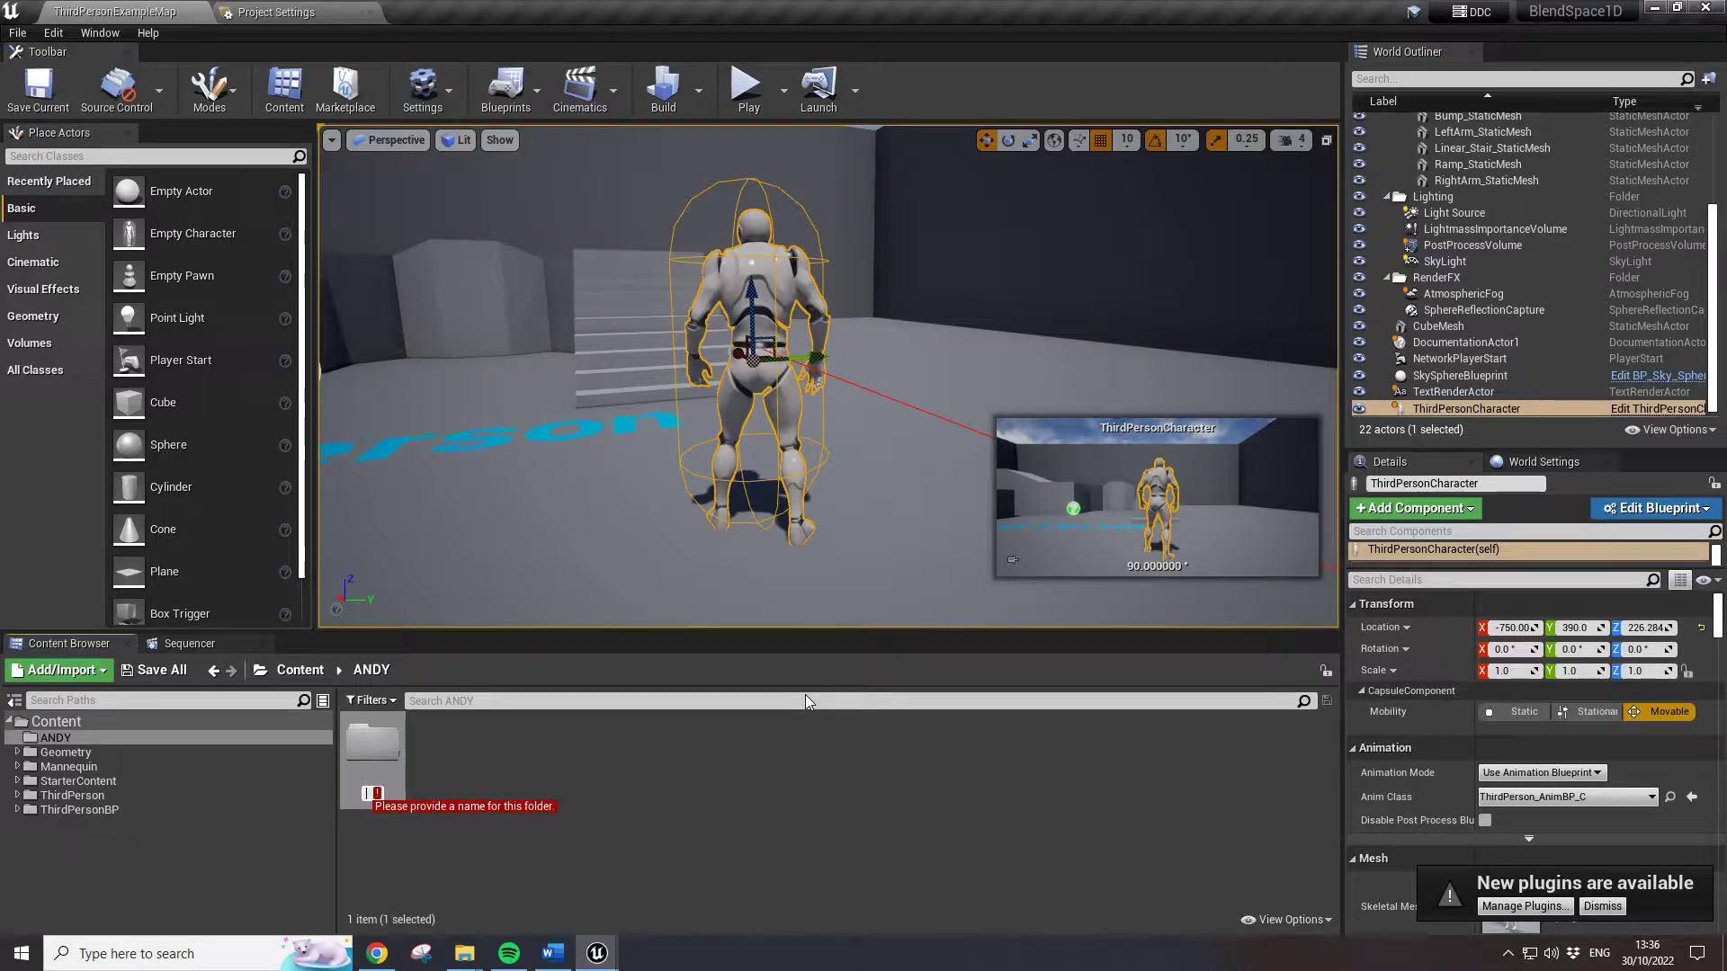
key("Escape")
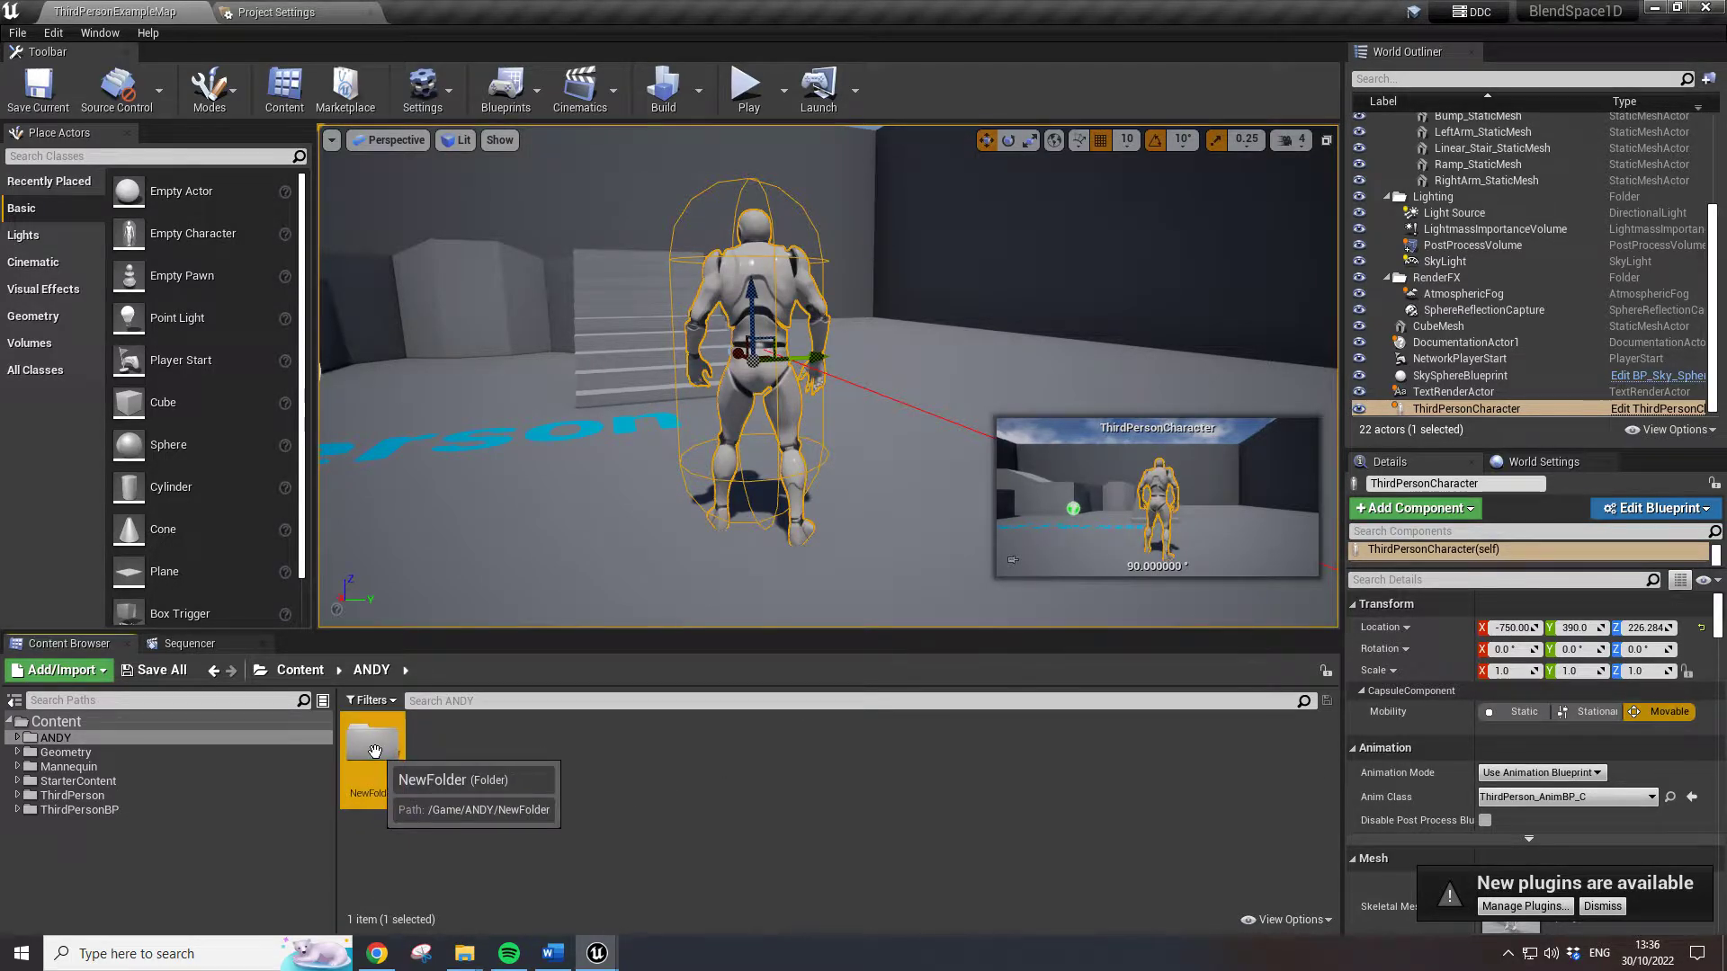
Delete the NewFolder subfolder from the open content folder
key("Delete")
left_click(420, 799)
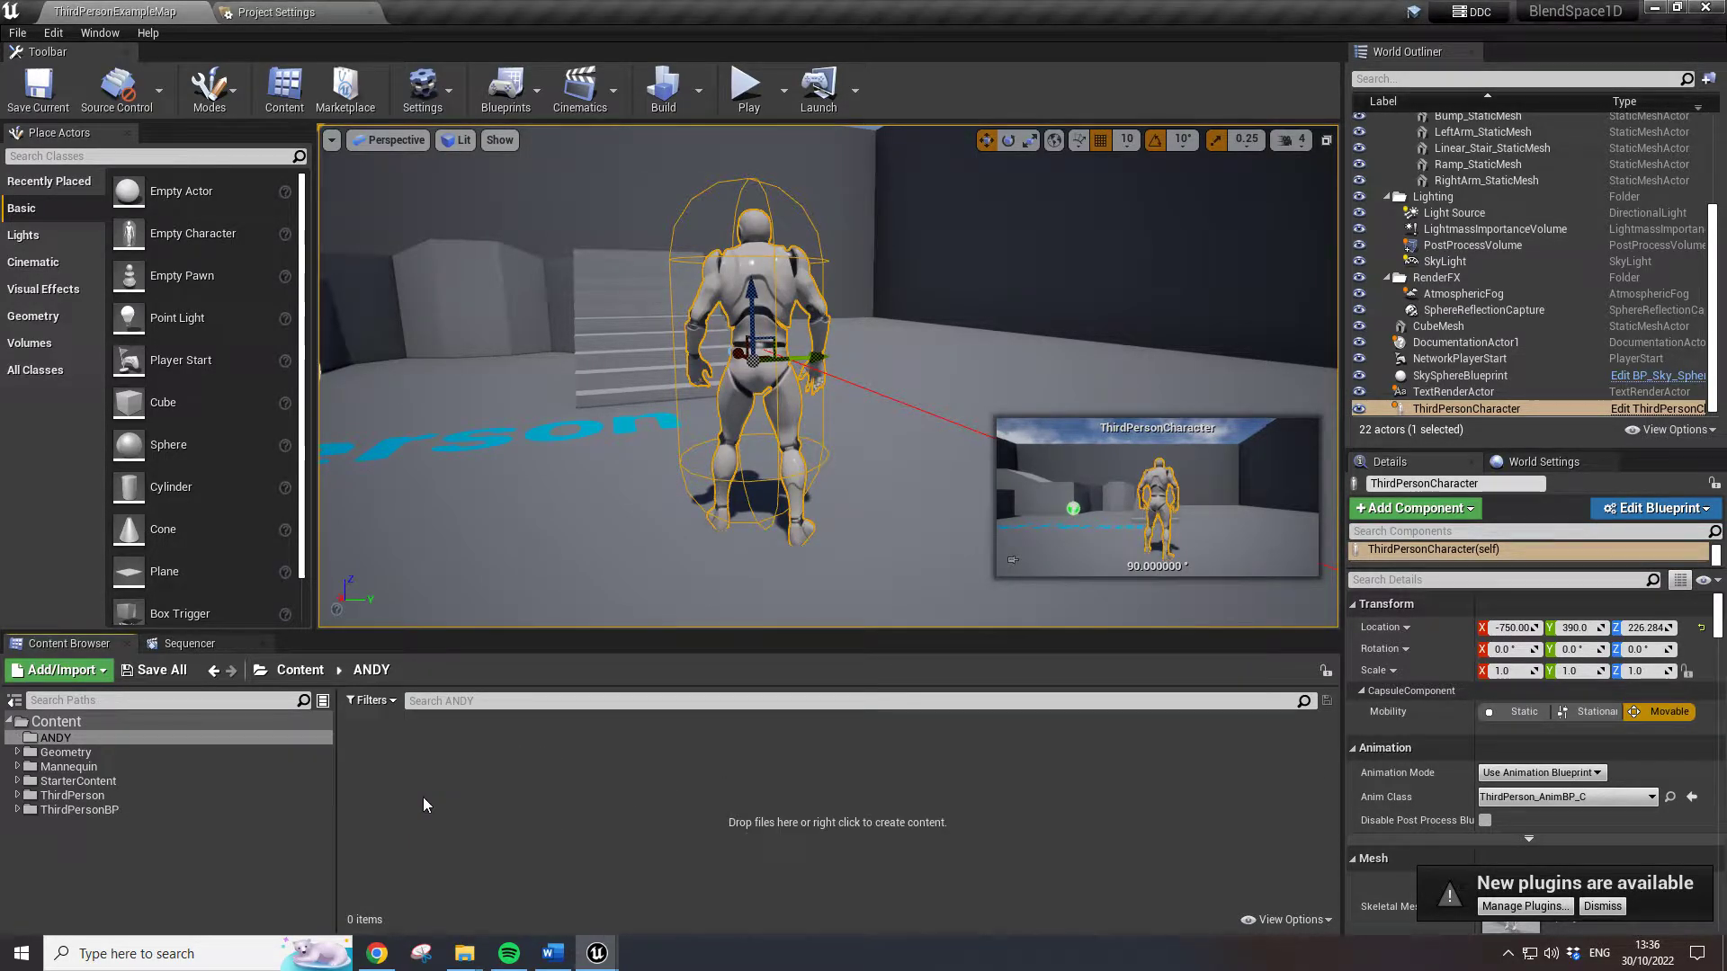
Import the Lara_T-Pose FBX into the open folder as a skeletal mesh, keeping the default options and importing everything, and save all assets
left_click(464, 954)
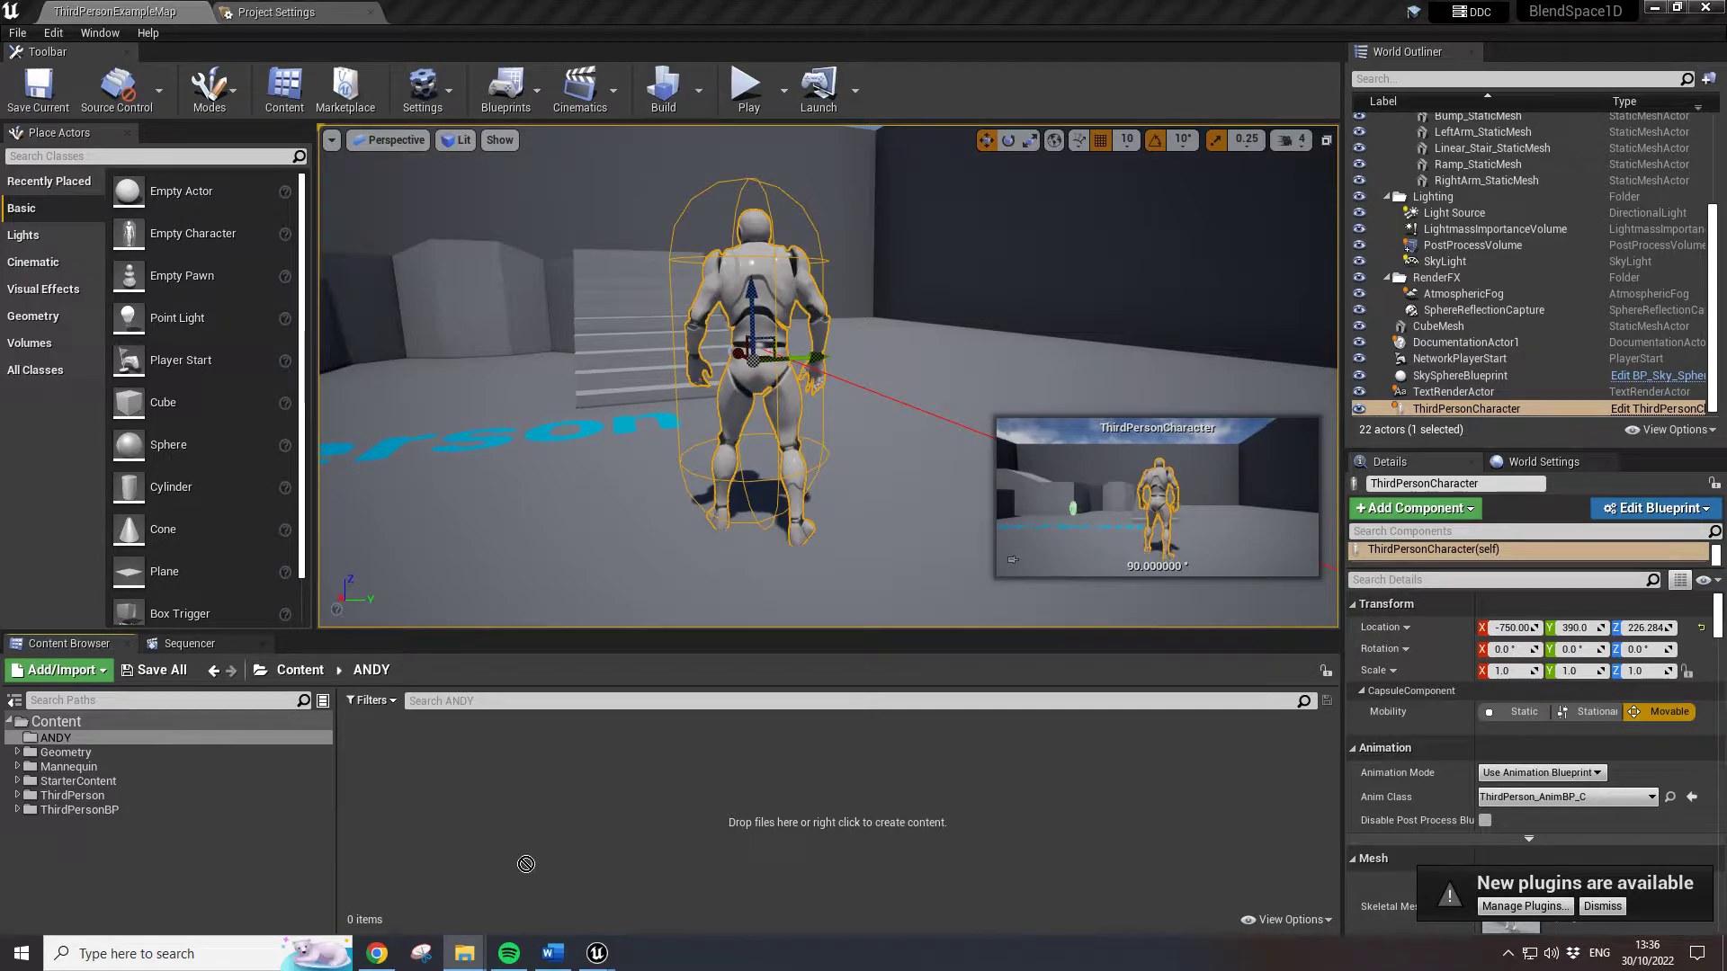
left_click_drag(526, 863, 537, 832)
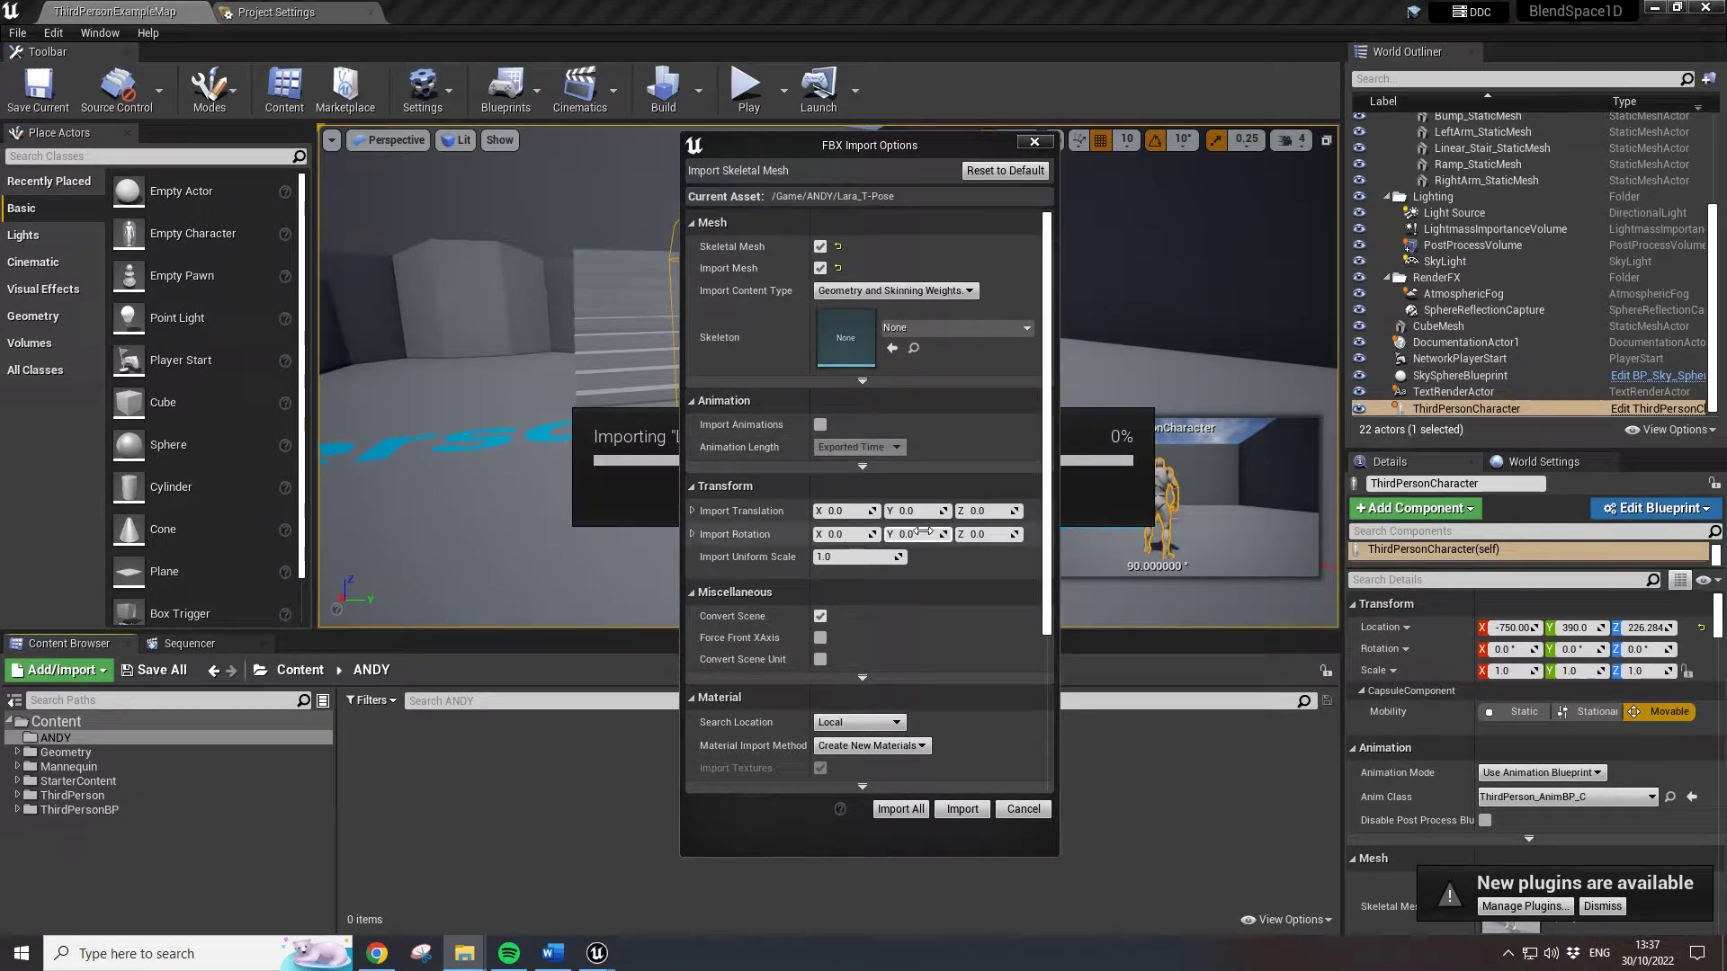
scroll(919, 570, "down", 2)
scroll(756, 610, "down", 3)
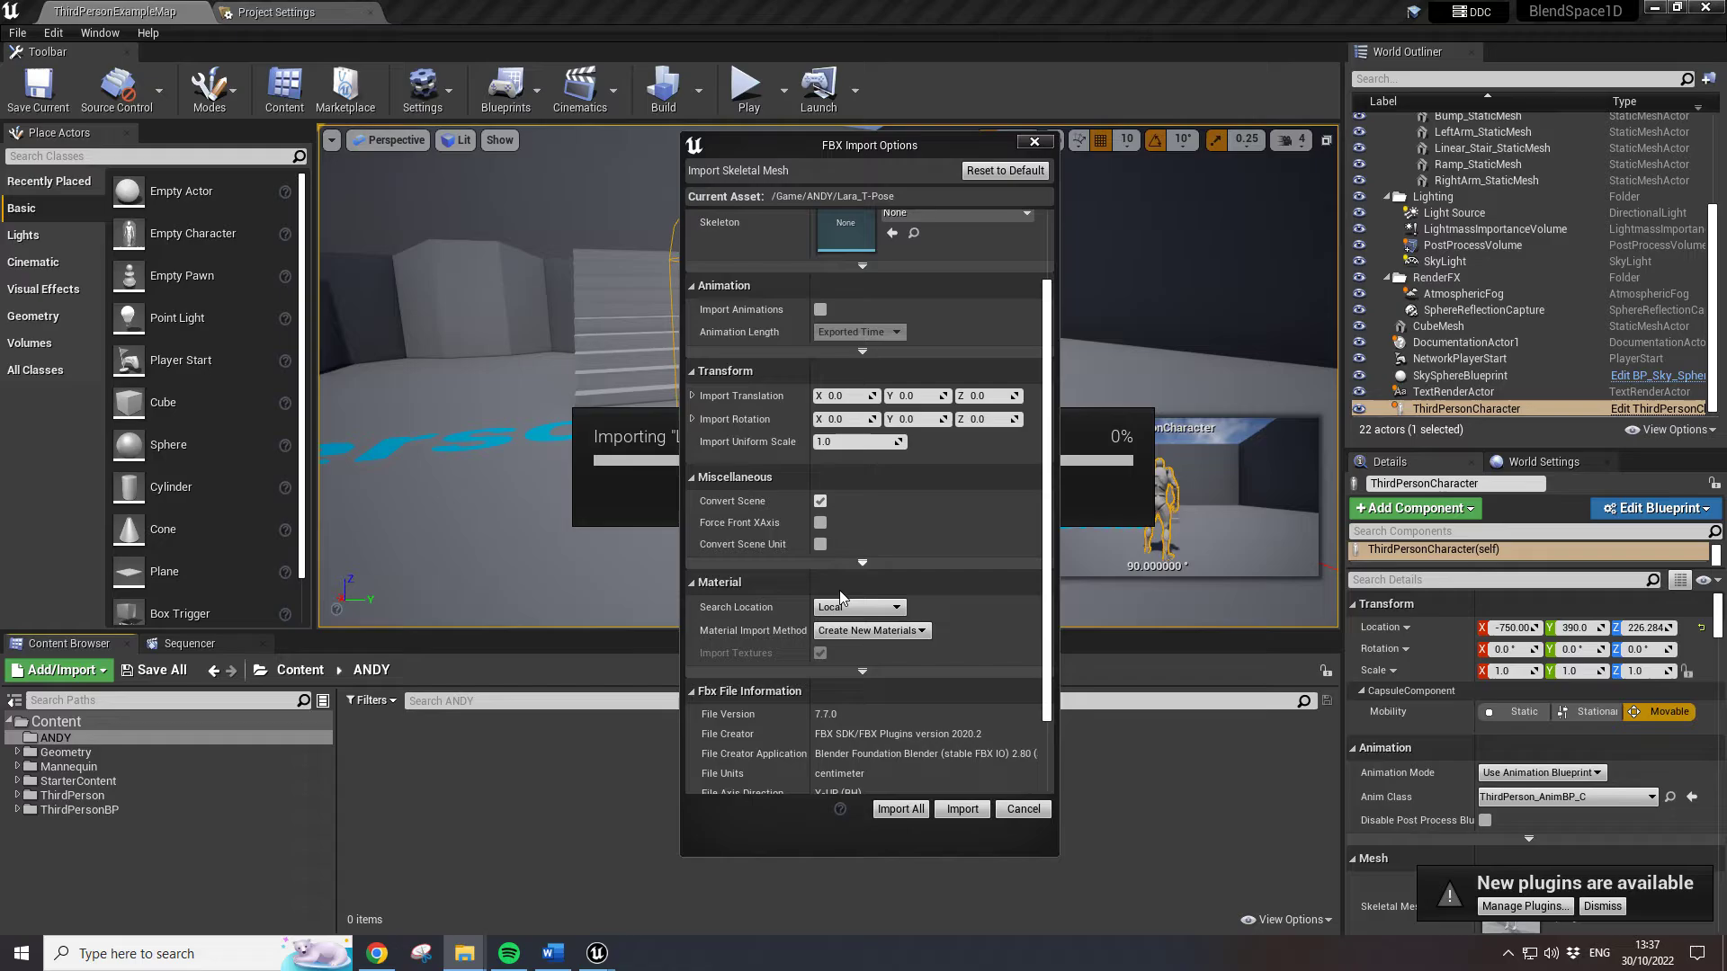
scroll(873, 610, "down", 2)
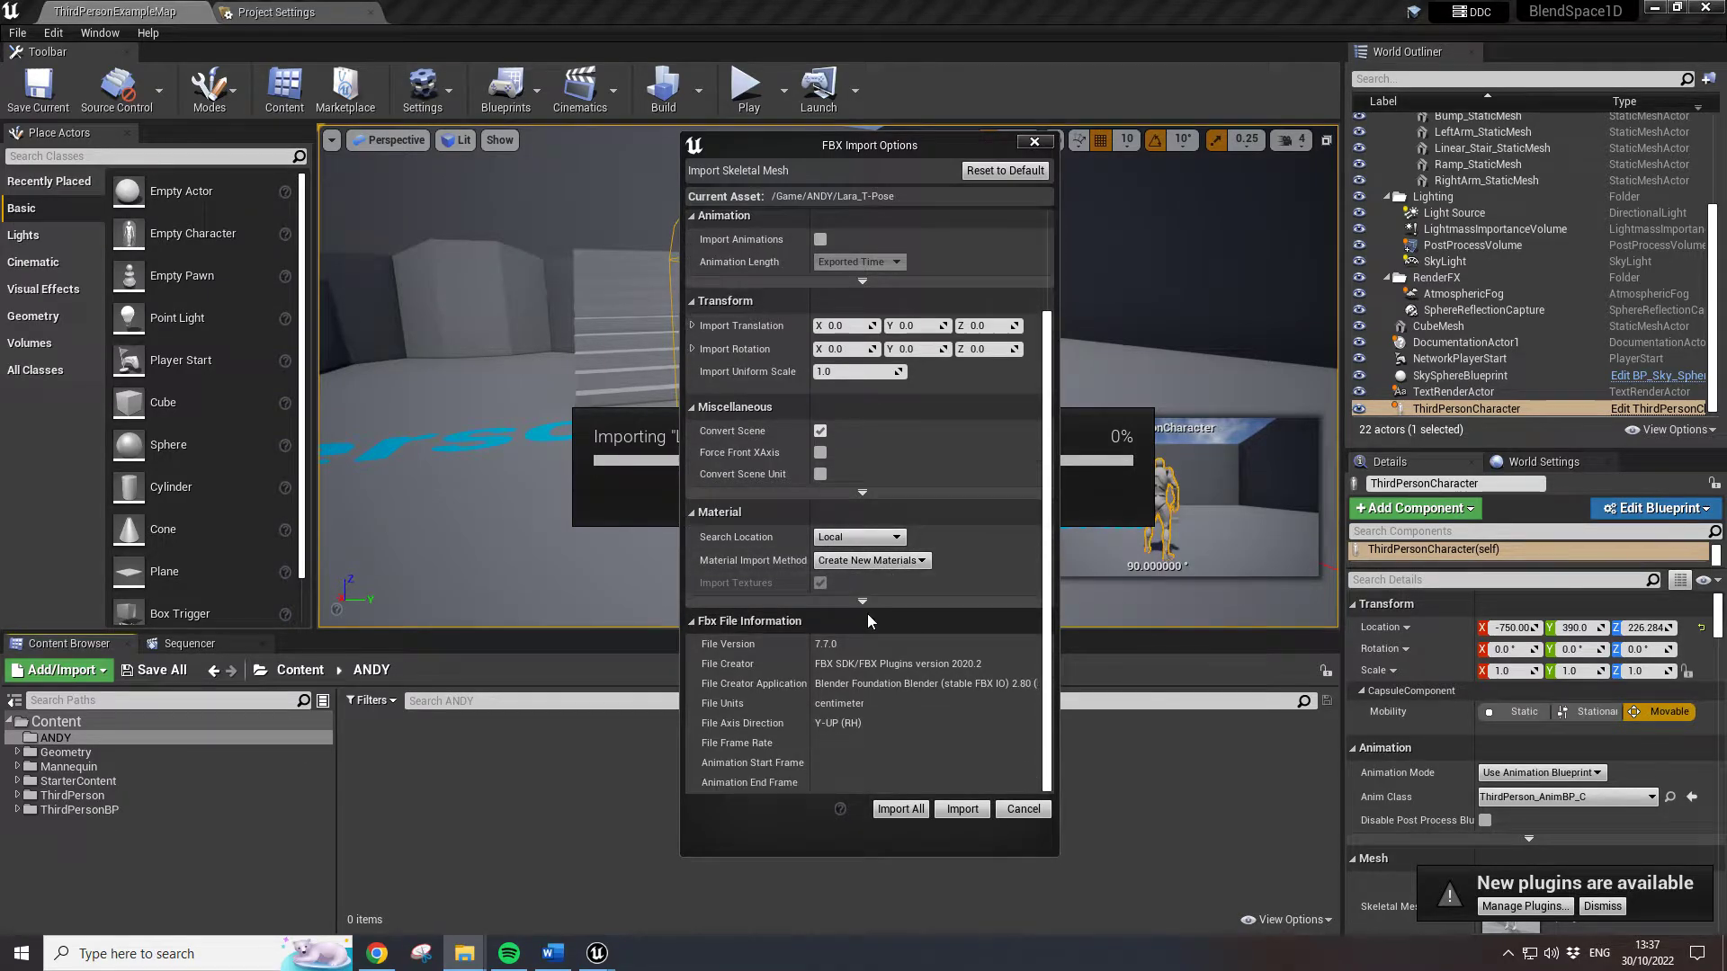
left_click(895, 810)
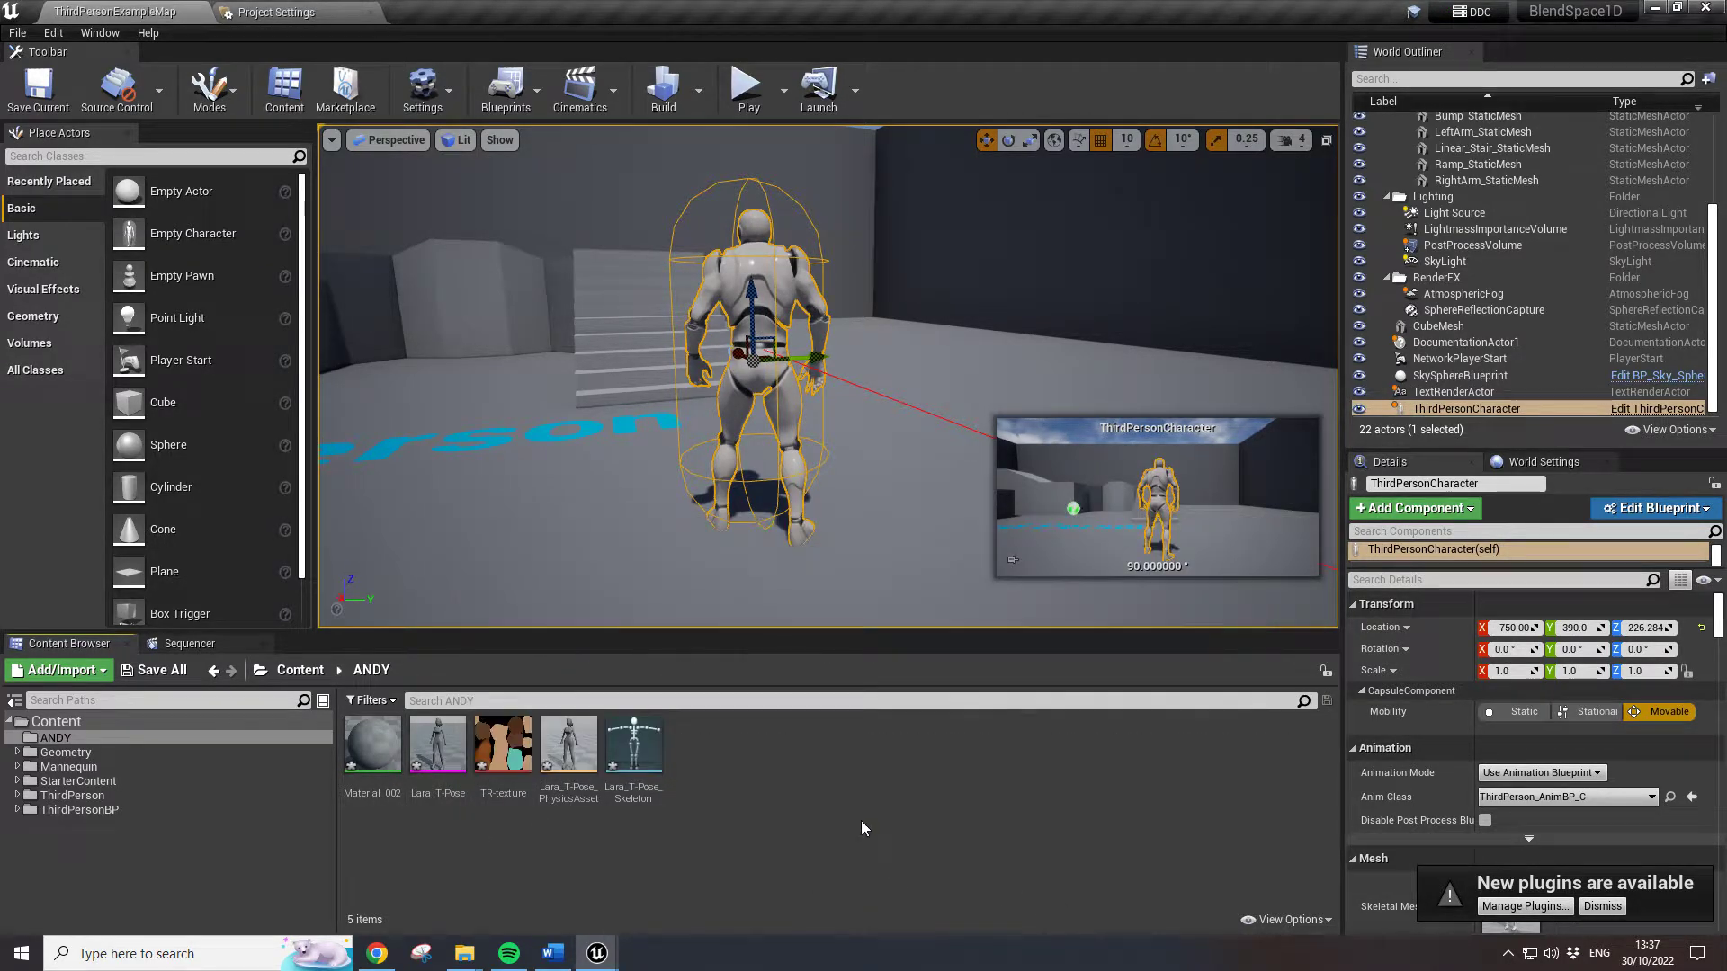
left_click(17, 35)
left_click(63, 185)
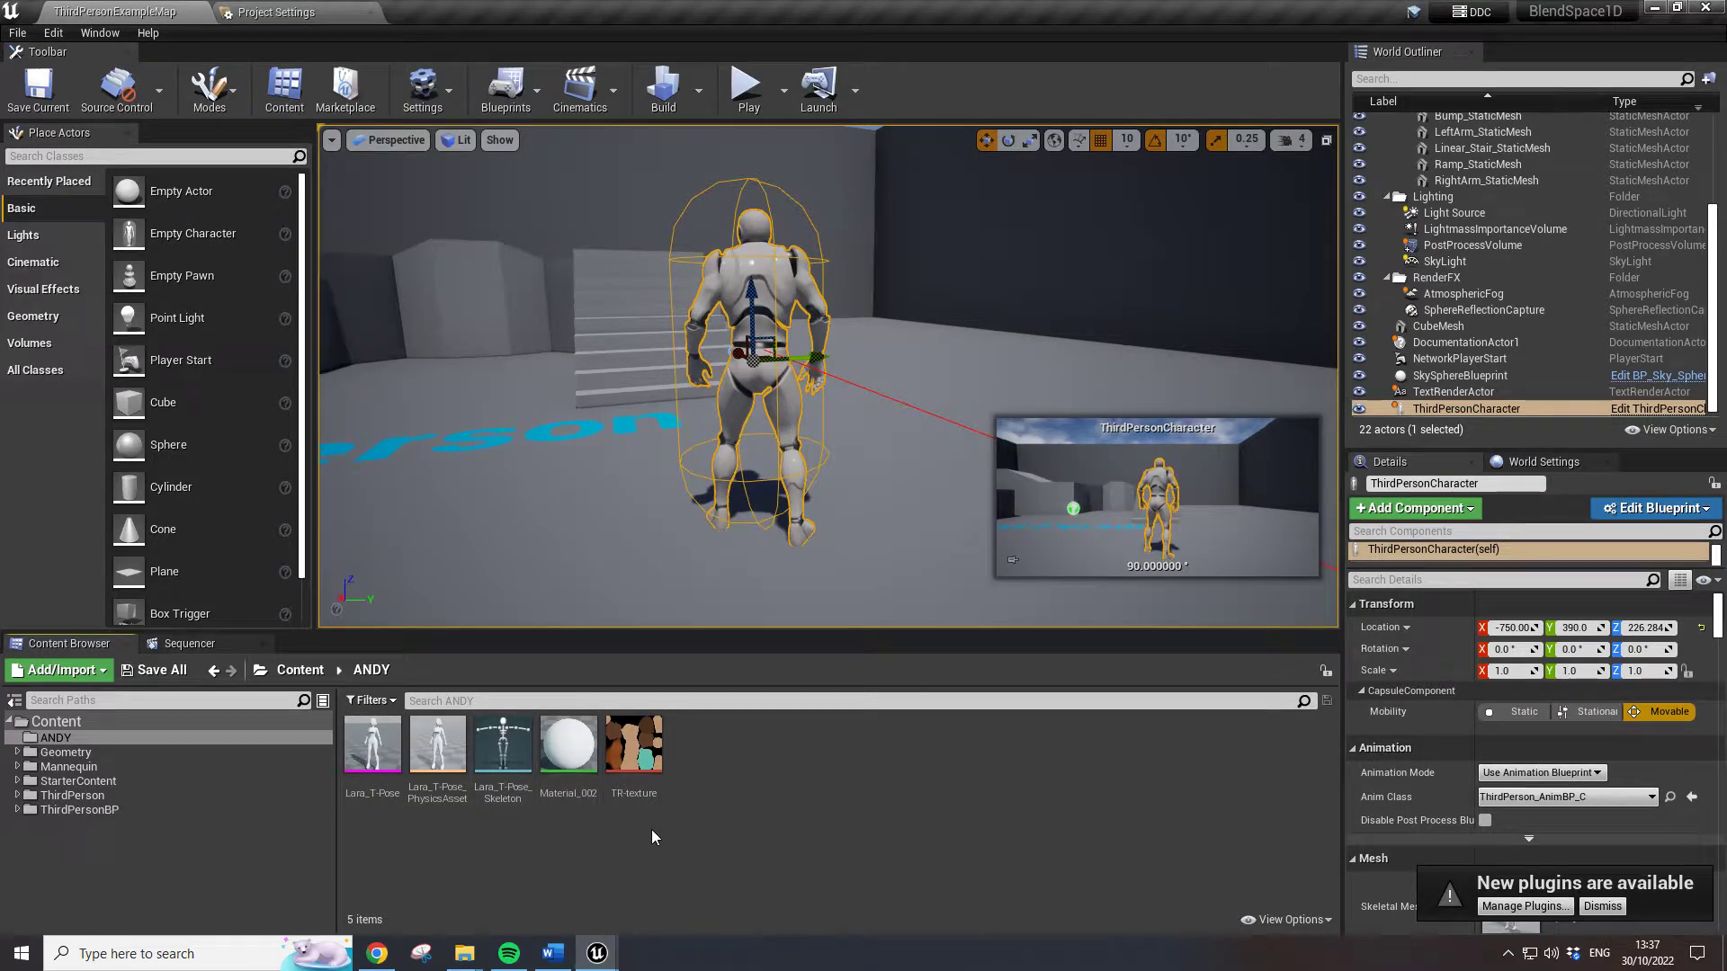
Open the Lara_T-Pose skeletal mesh in its editor and dock that editor after Project Settings
left_click(372, 745)
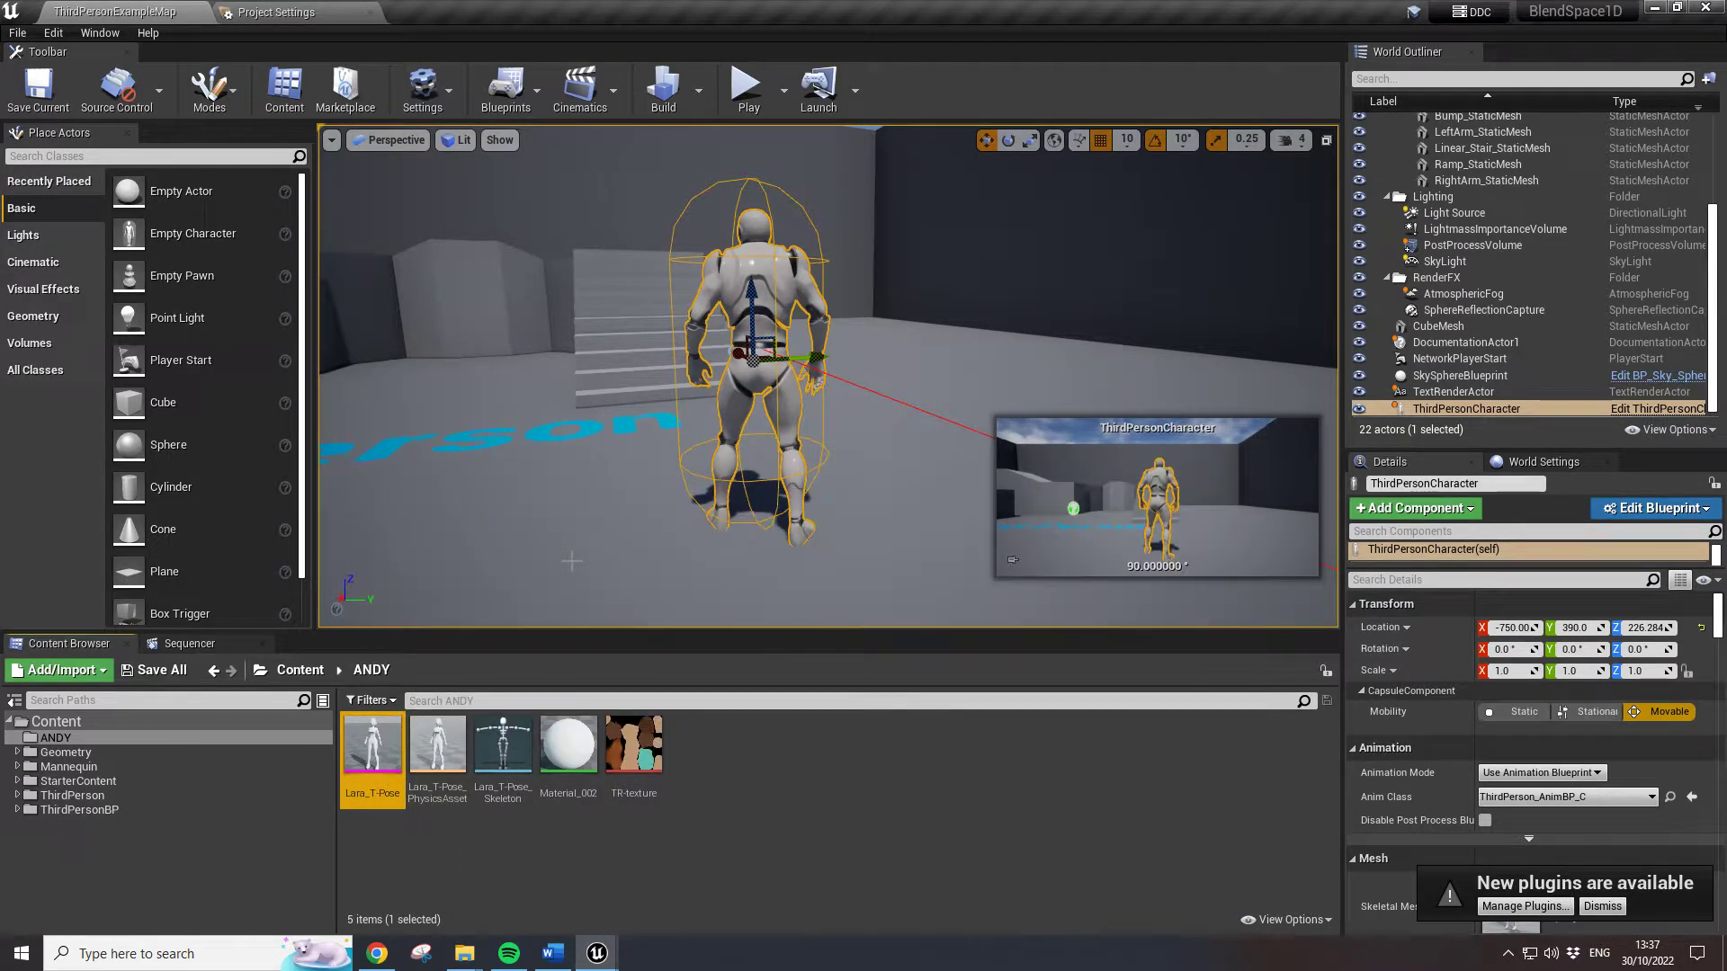
double_click(373, 745)
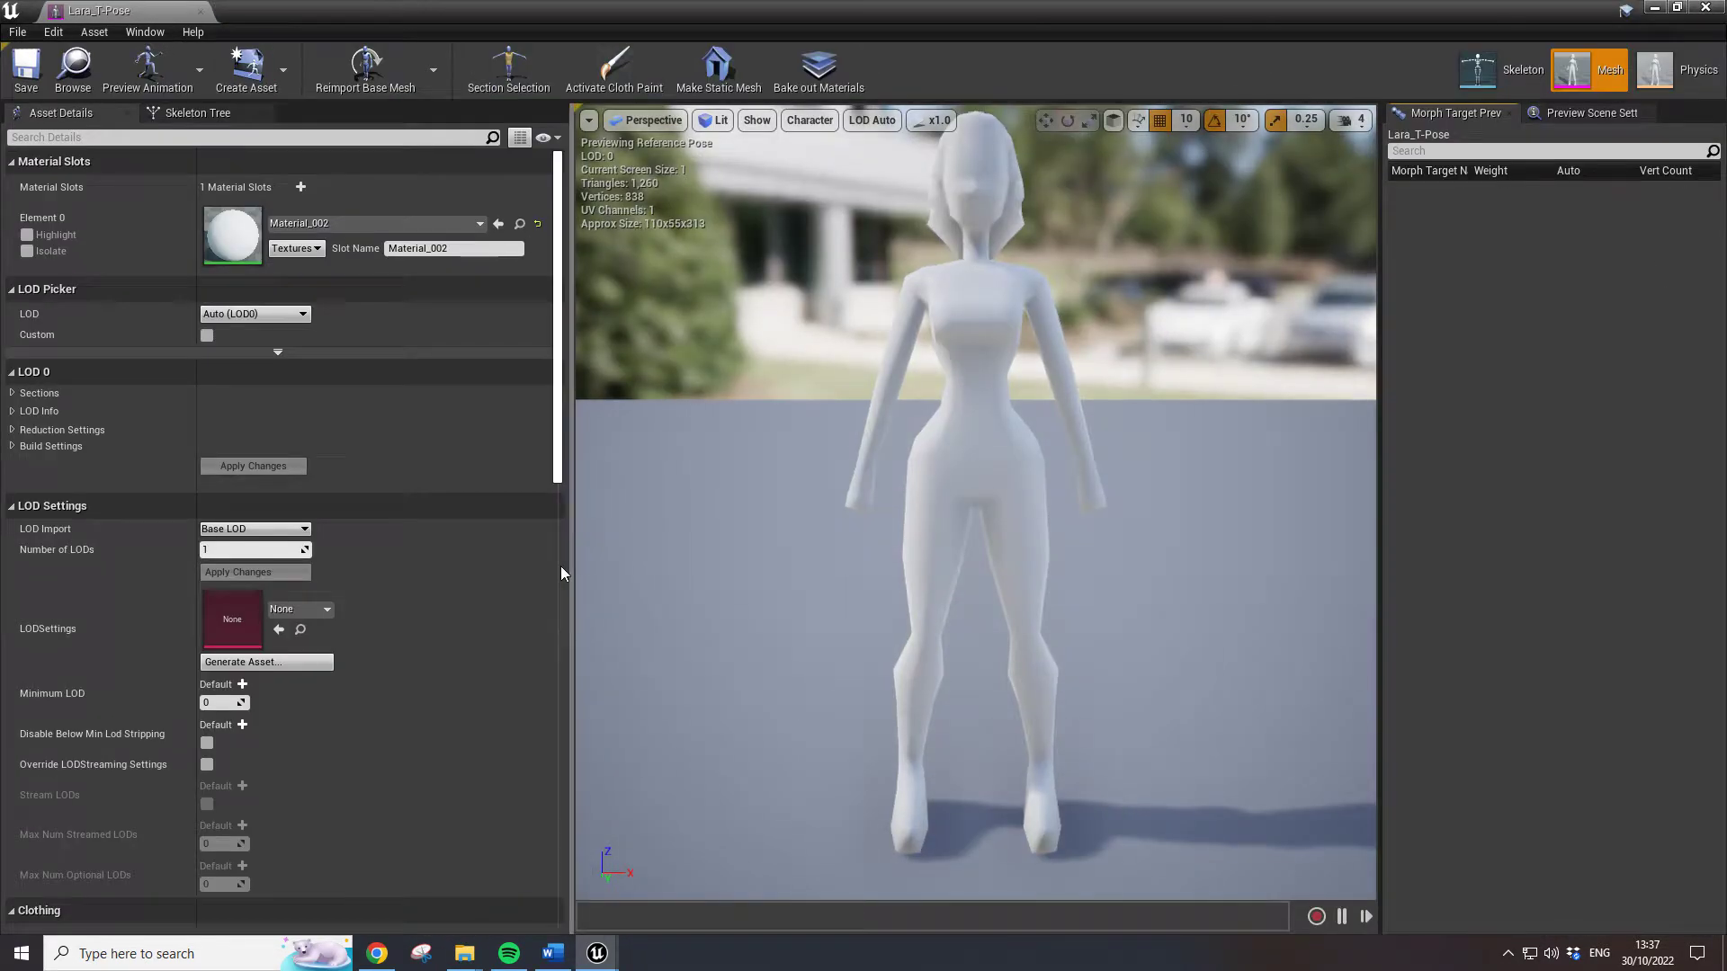
left_click_drag(106, 10, 449, 16)
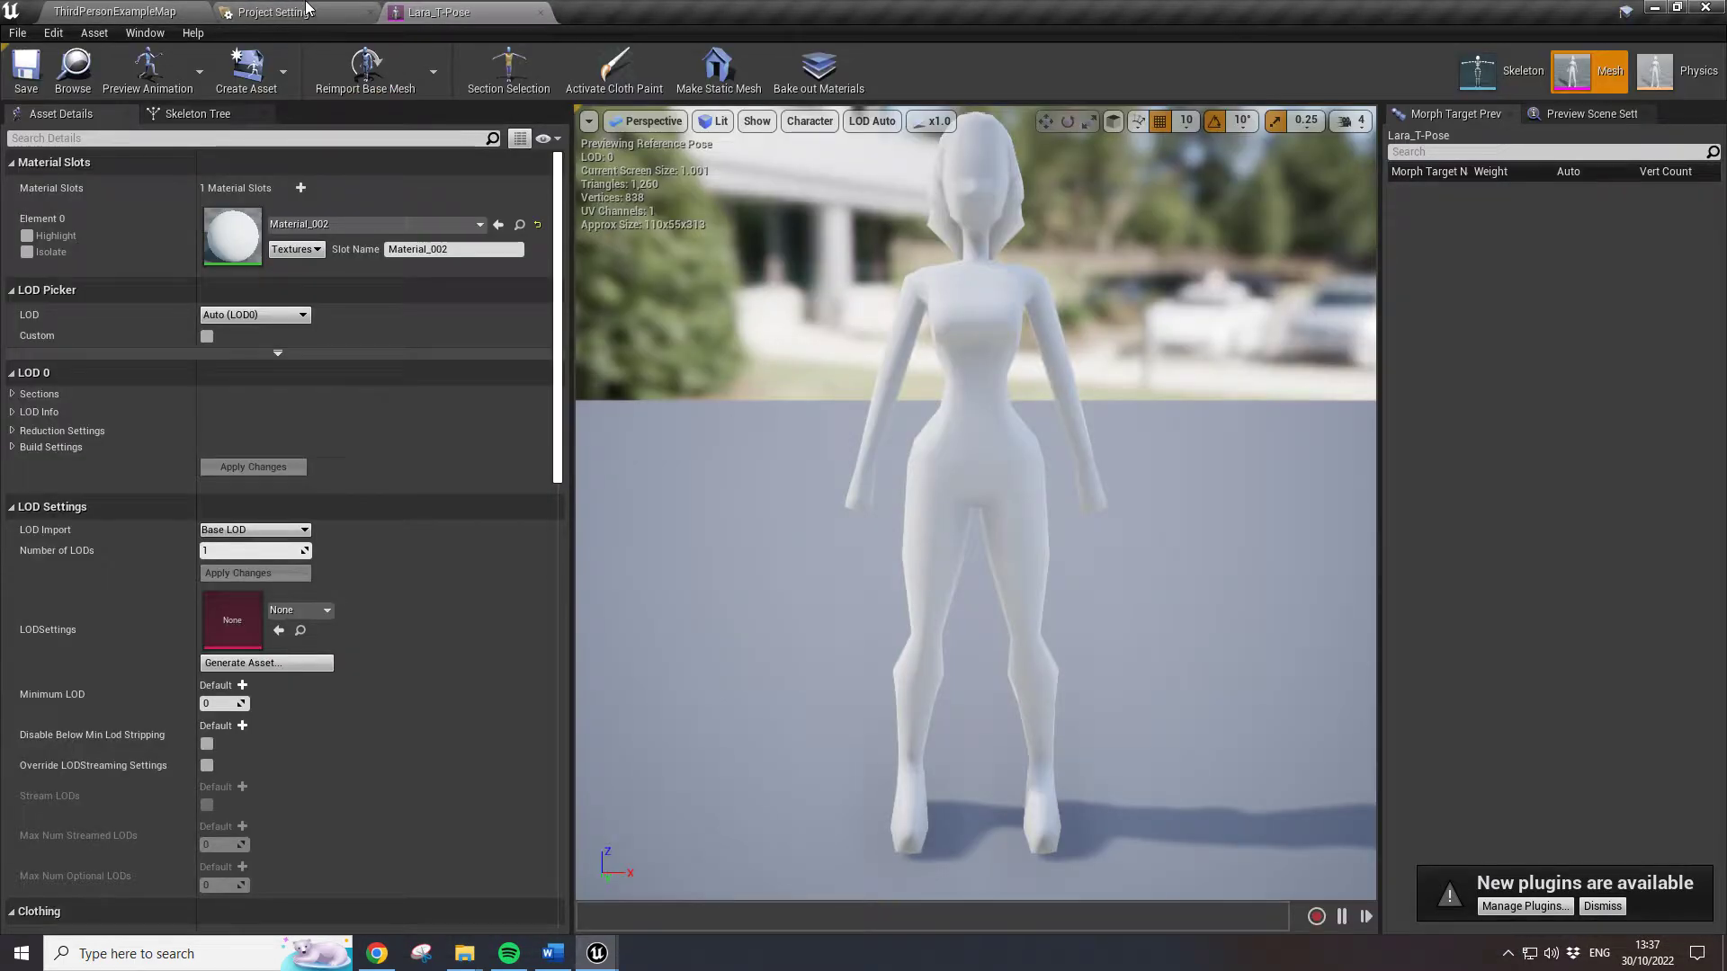
Create a material from the imported TR-texture, accept the suggested name TR-texture_Mat, and save all assets
left_click(269, 11)
left_click(135, 11)
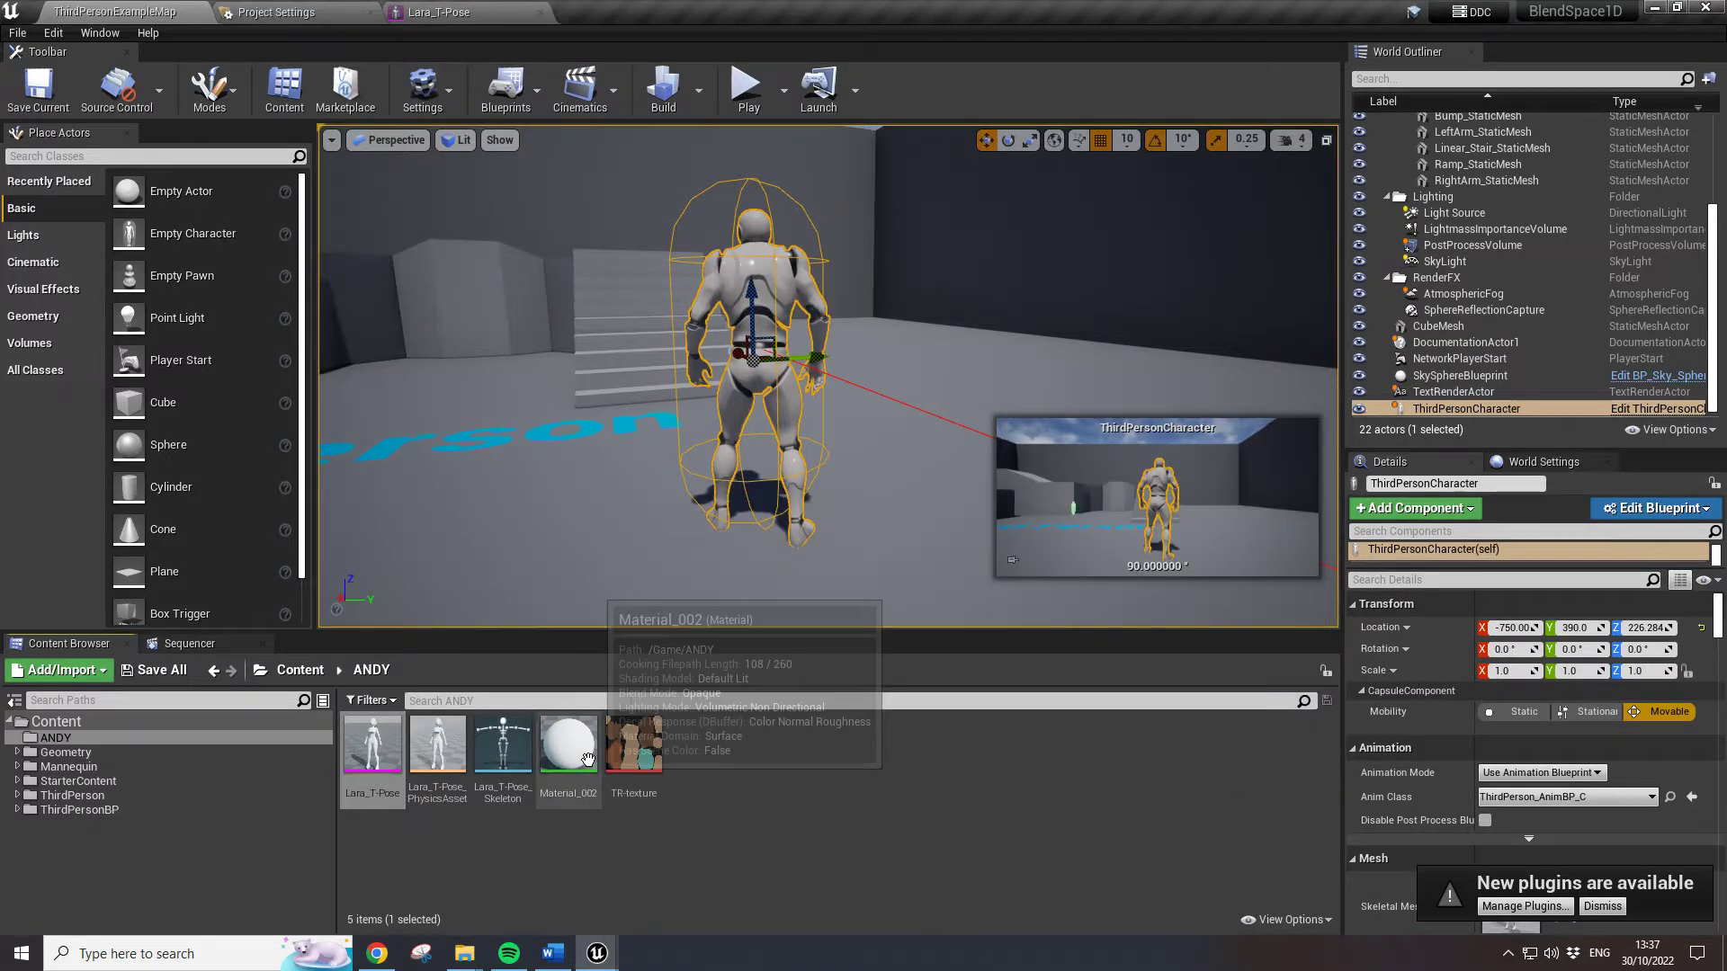
left_click(635, 747)
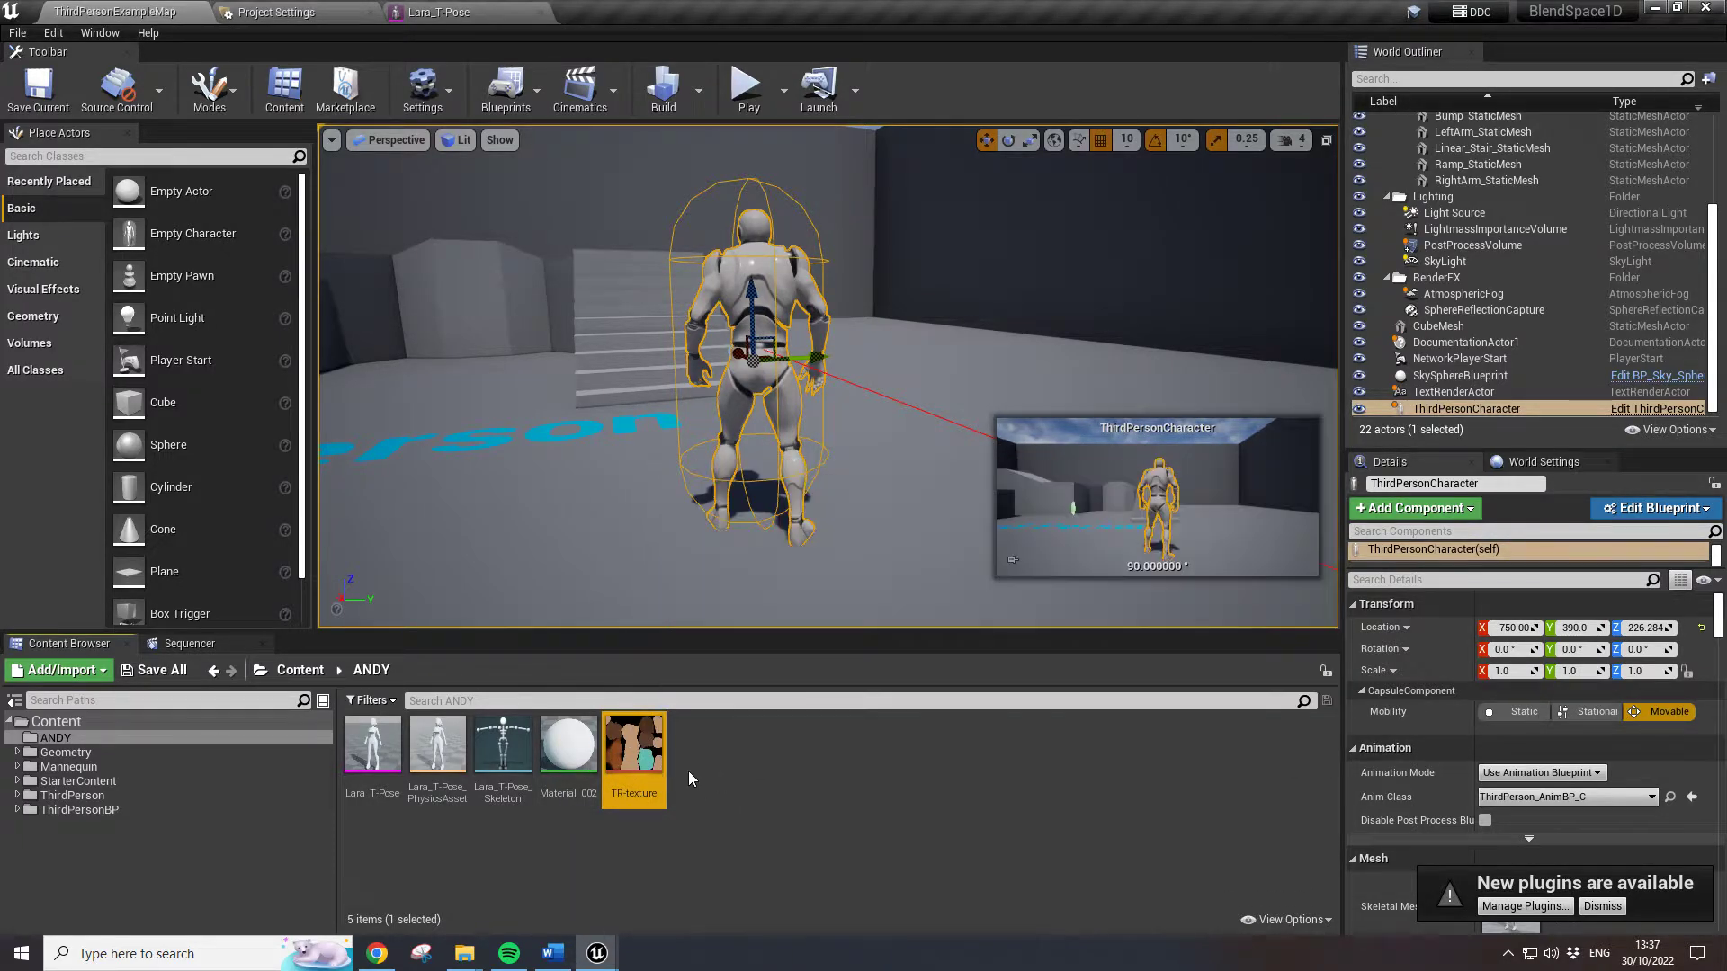
right_click(632, 751)
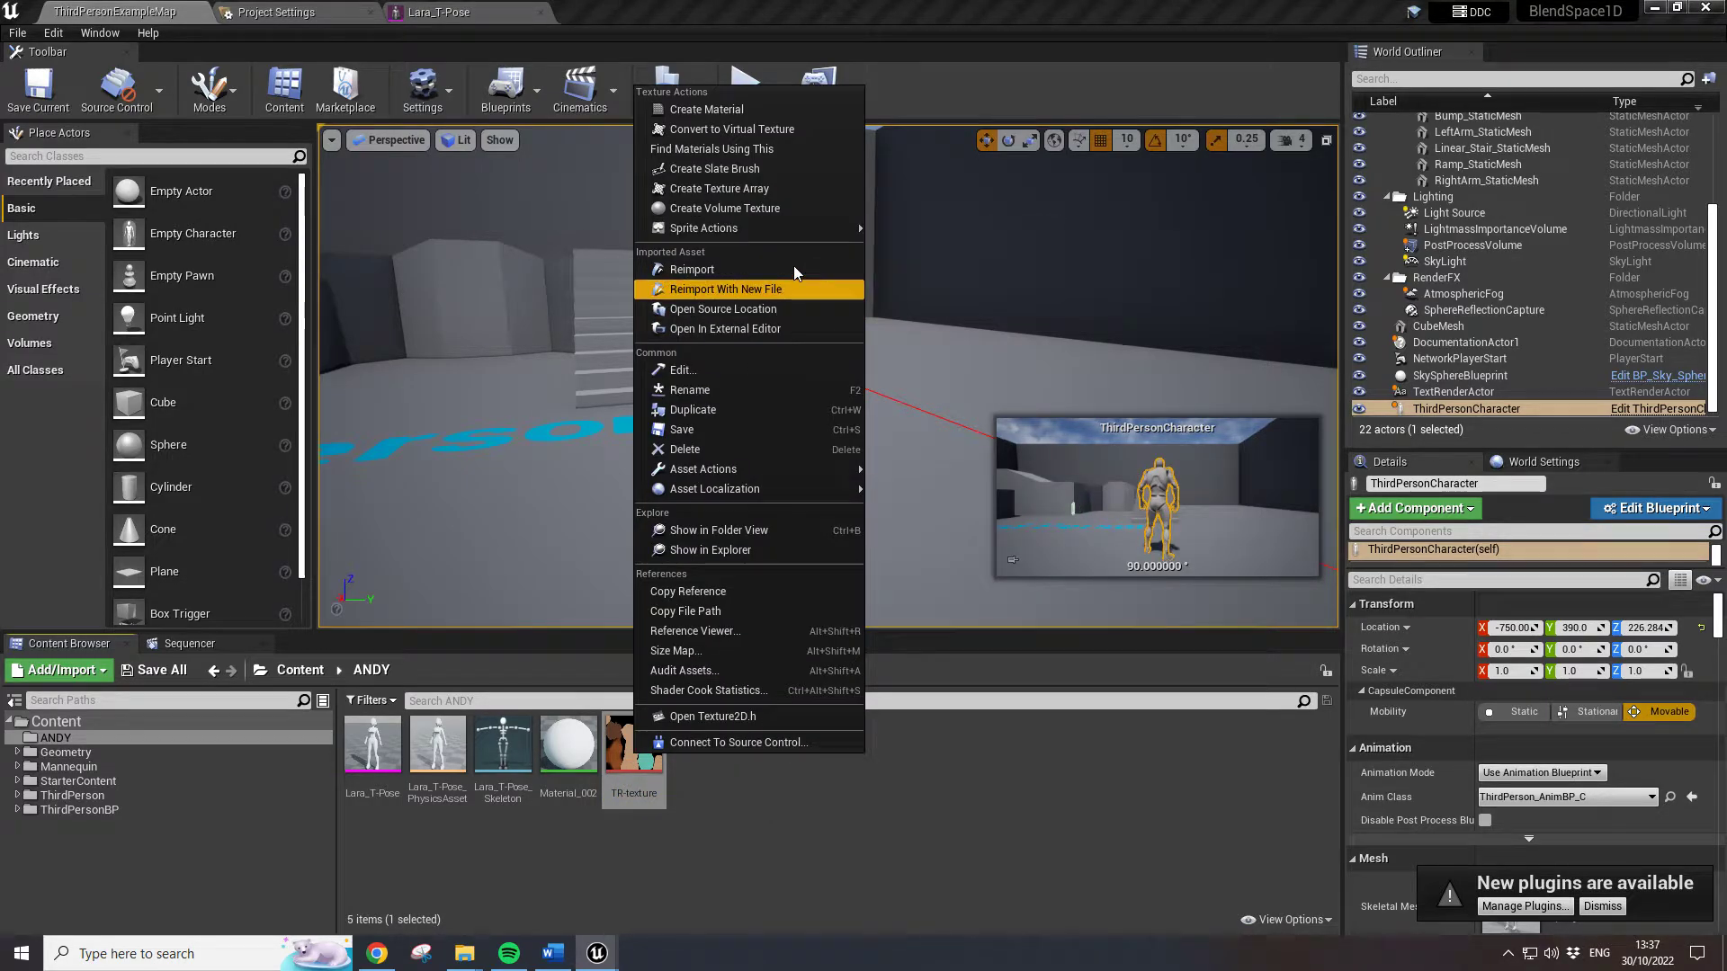
left_click(747, 111)
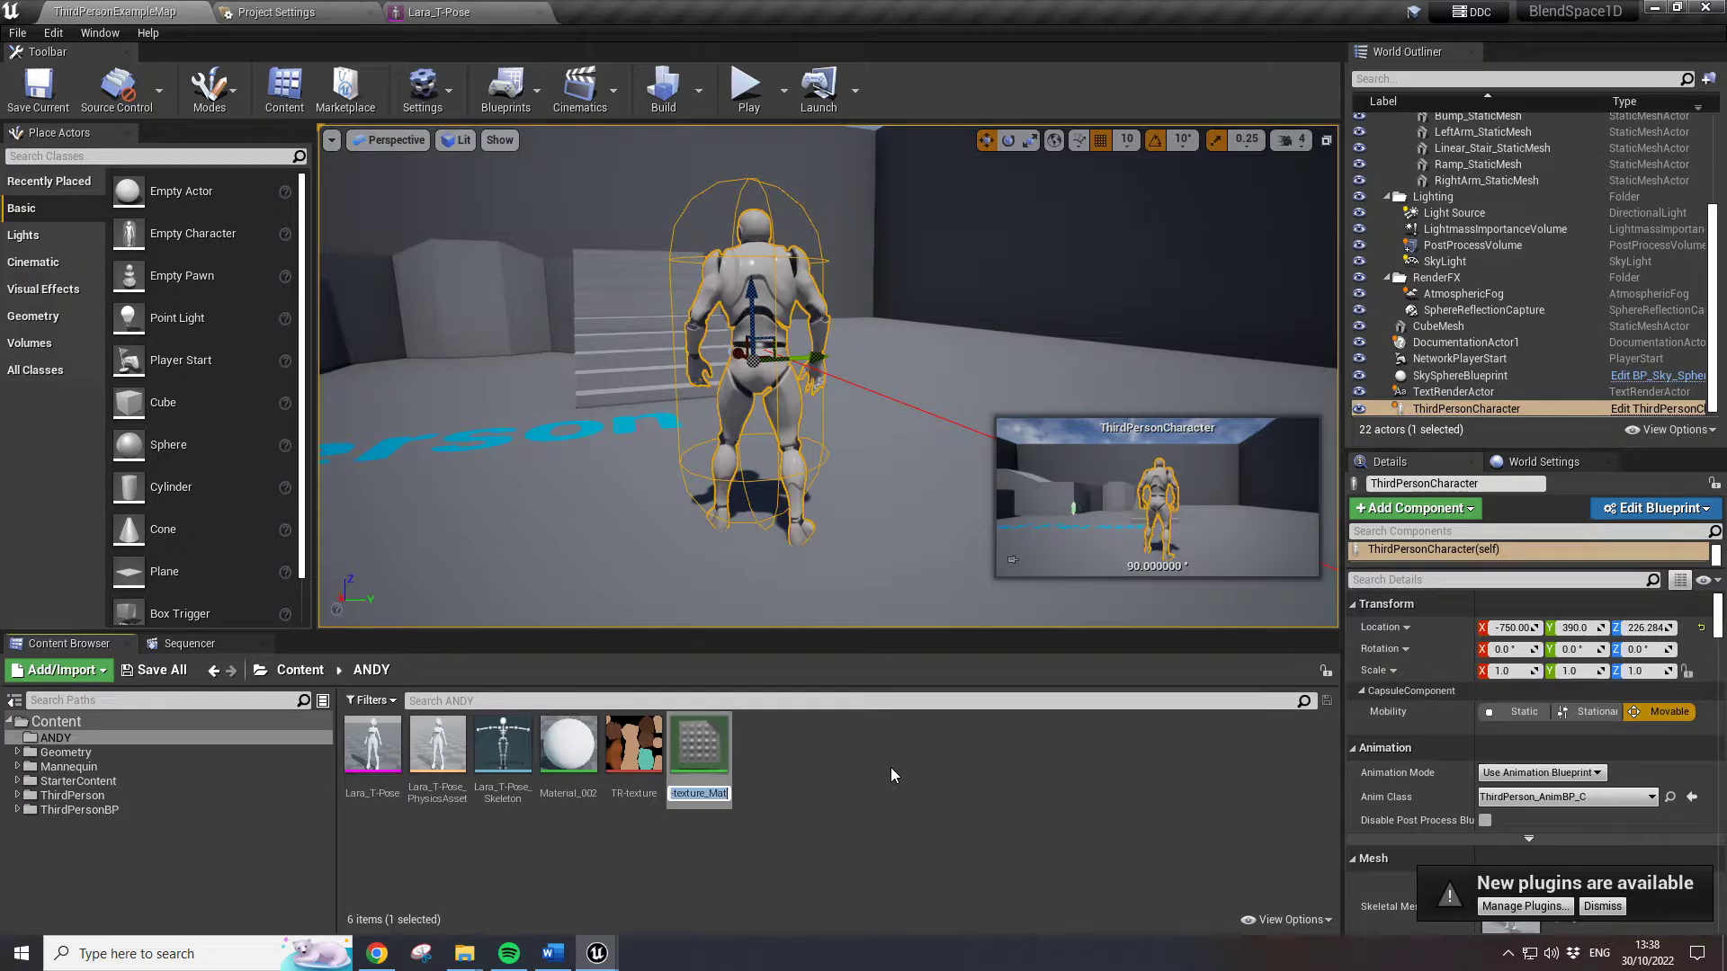
key("Return")
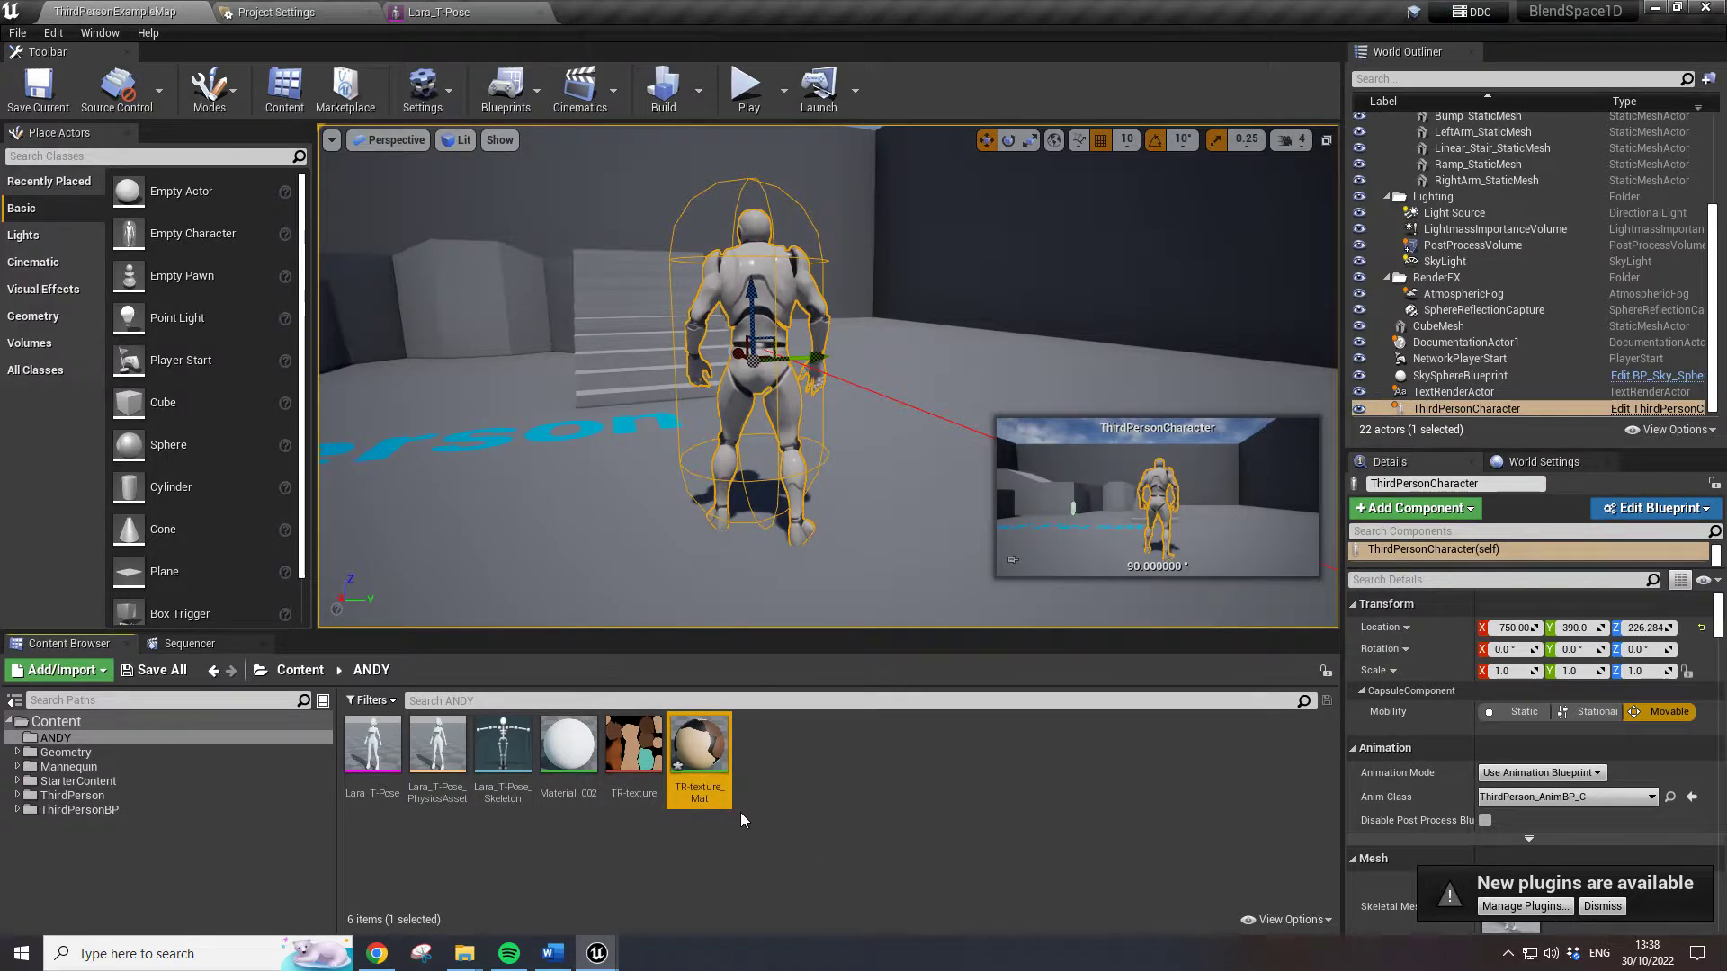
left_click(17, 32)
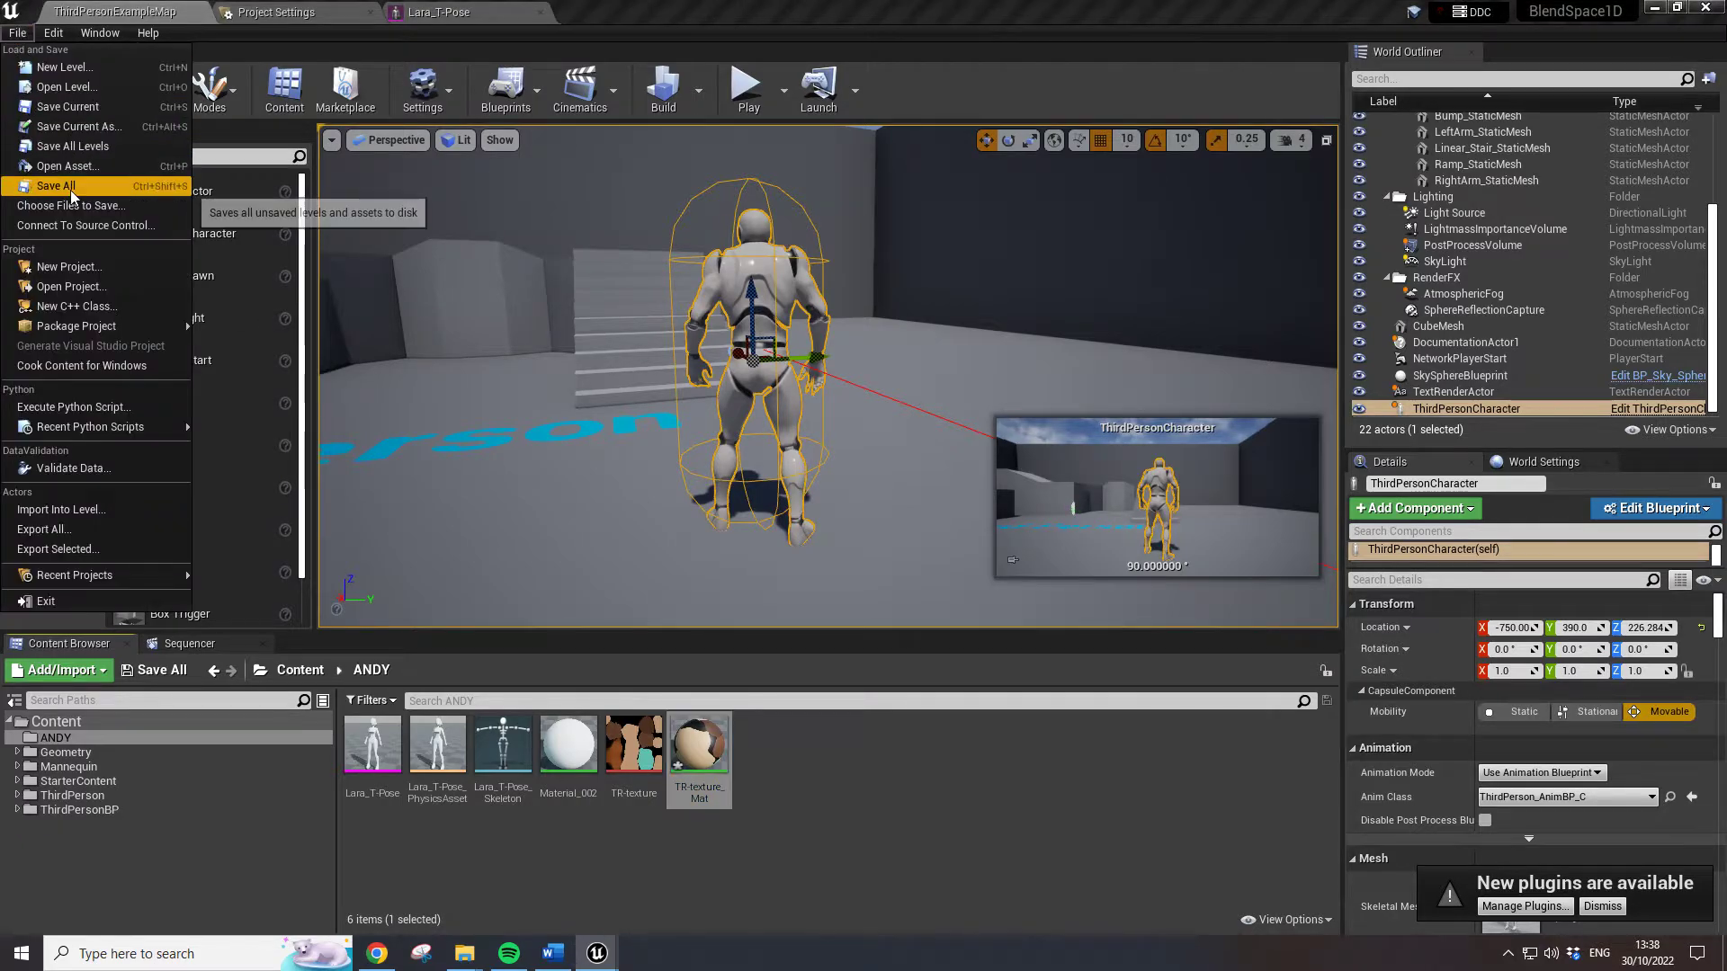
left_click(72, 187)
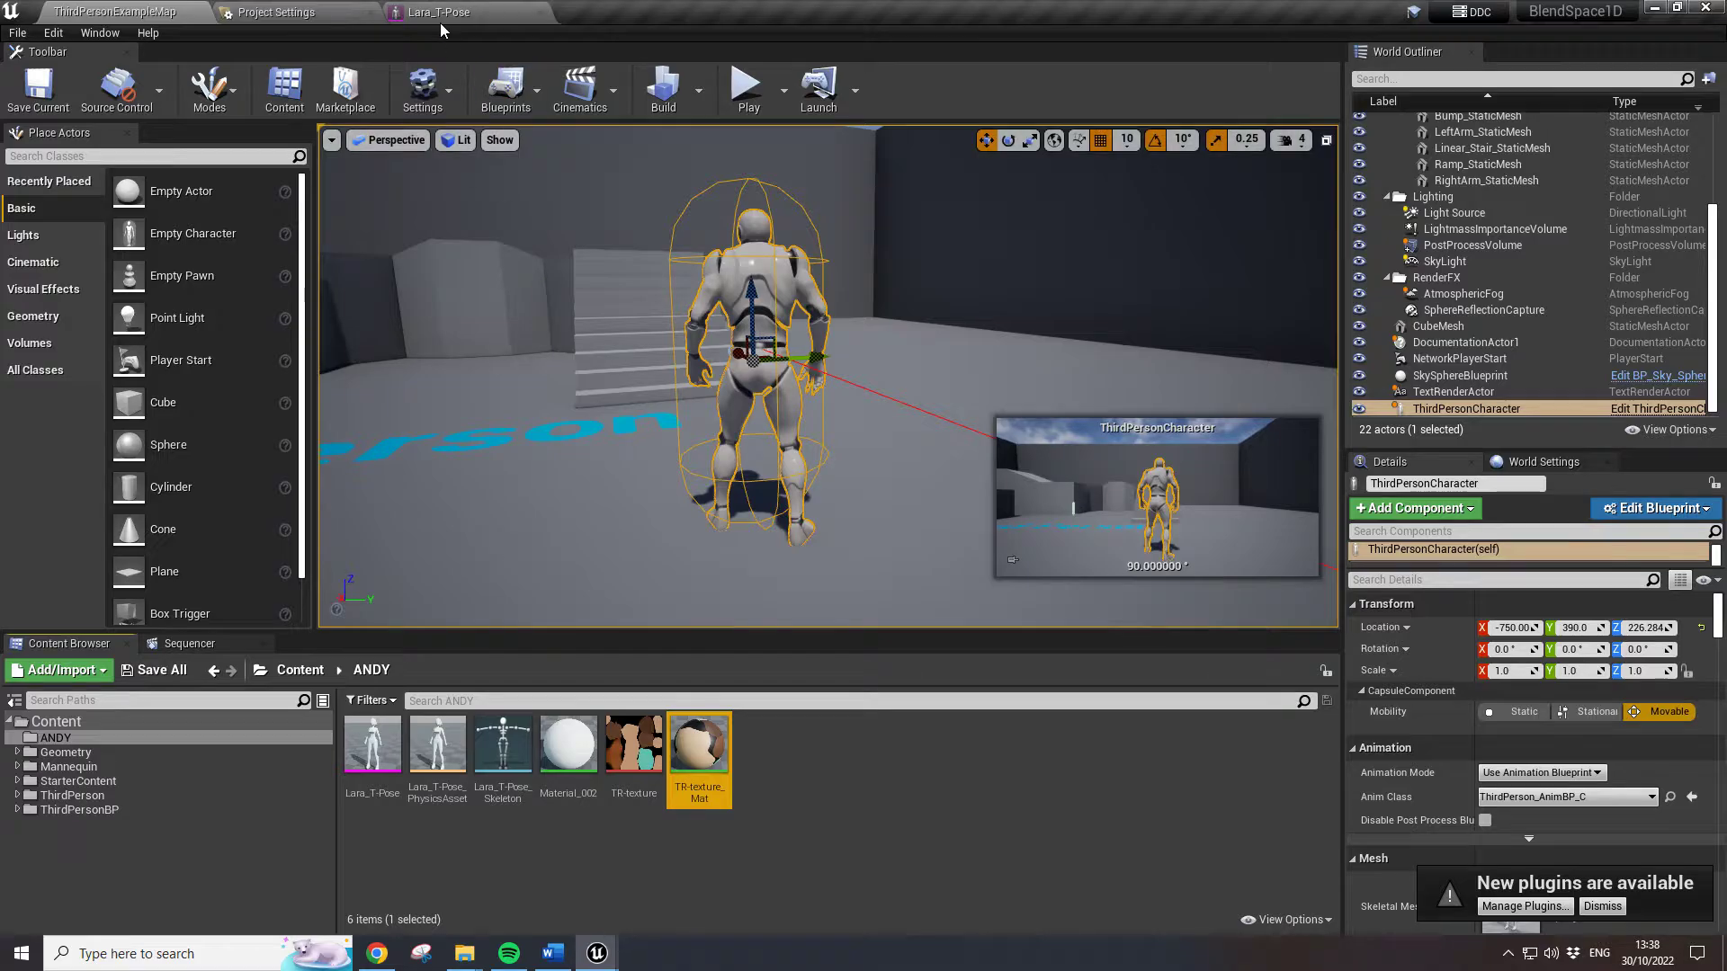
Assign TR-texture_Mat to Element 0 of the Lara_T-Pose mesh's material slots and check the textured model from an angle
left_click(439, 14)
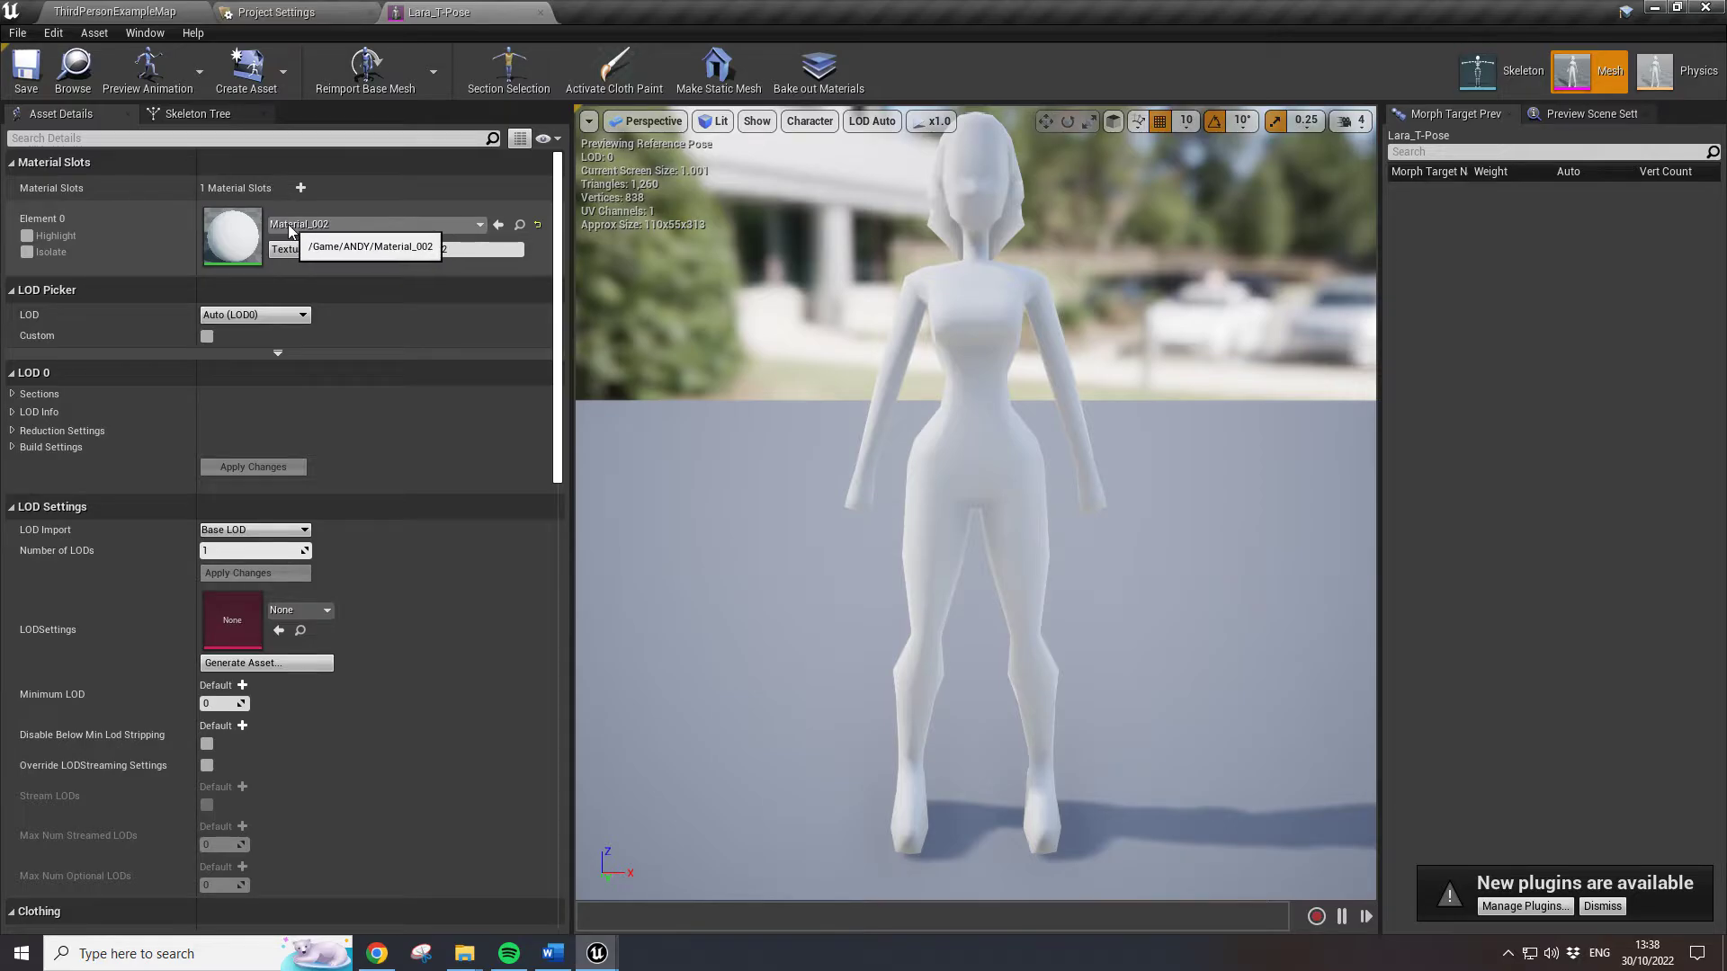
left_click(115, 11)
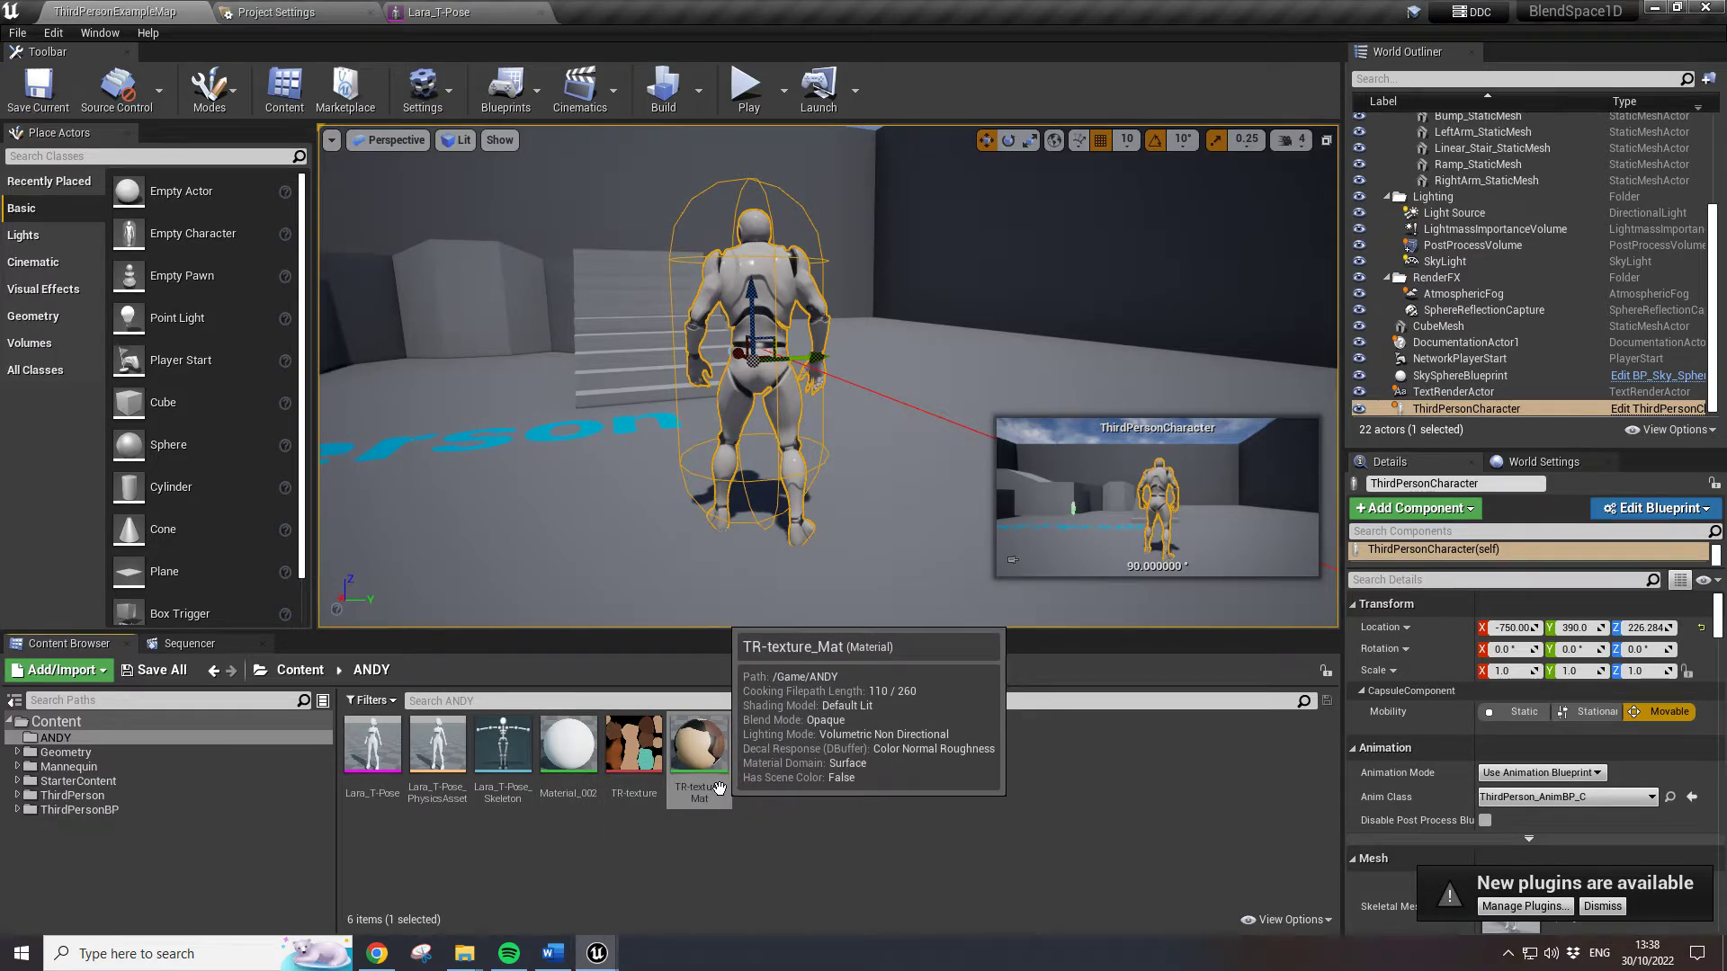
left_click(463, 13)
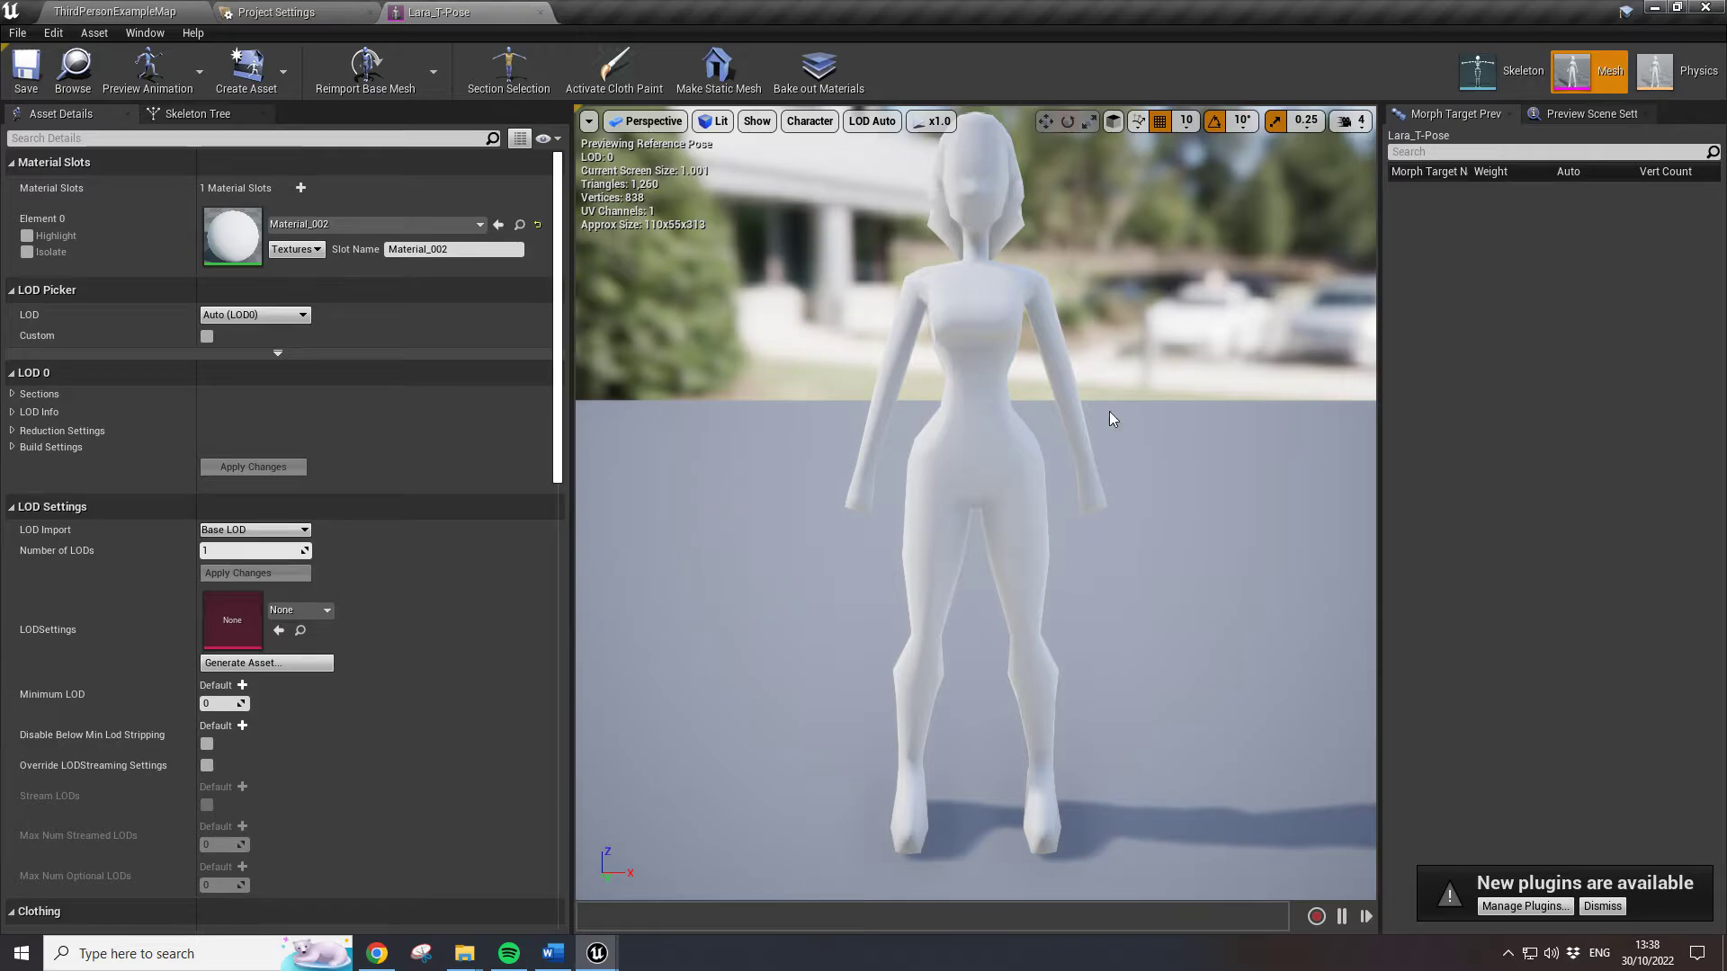
left_click(126, 12)
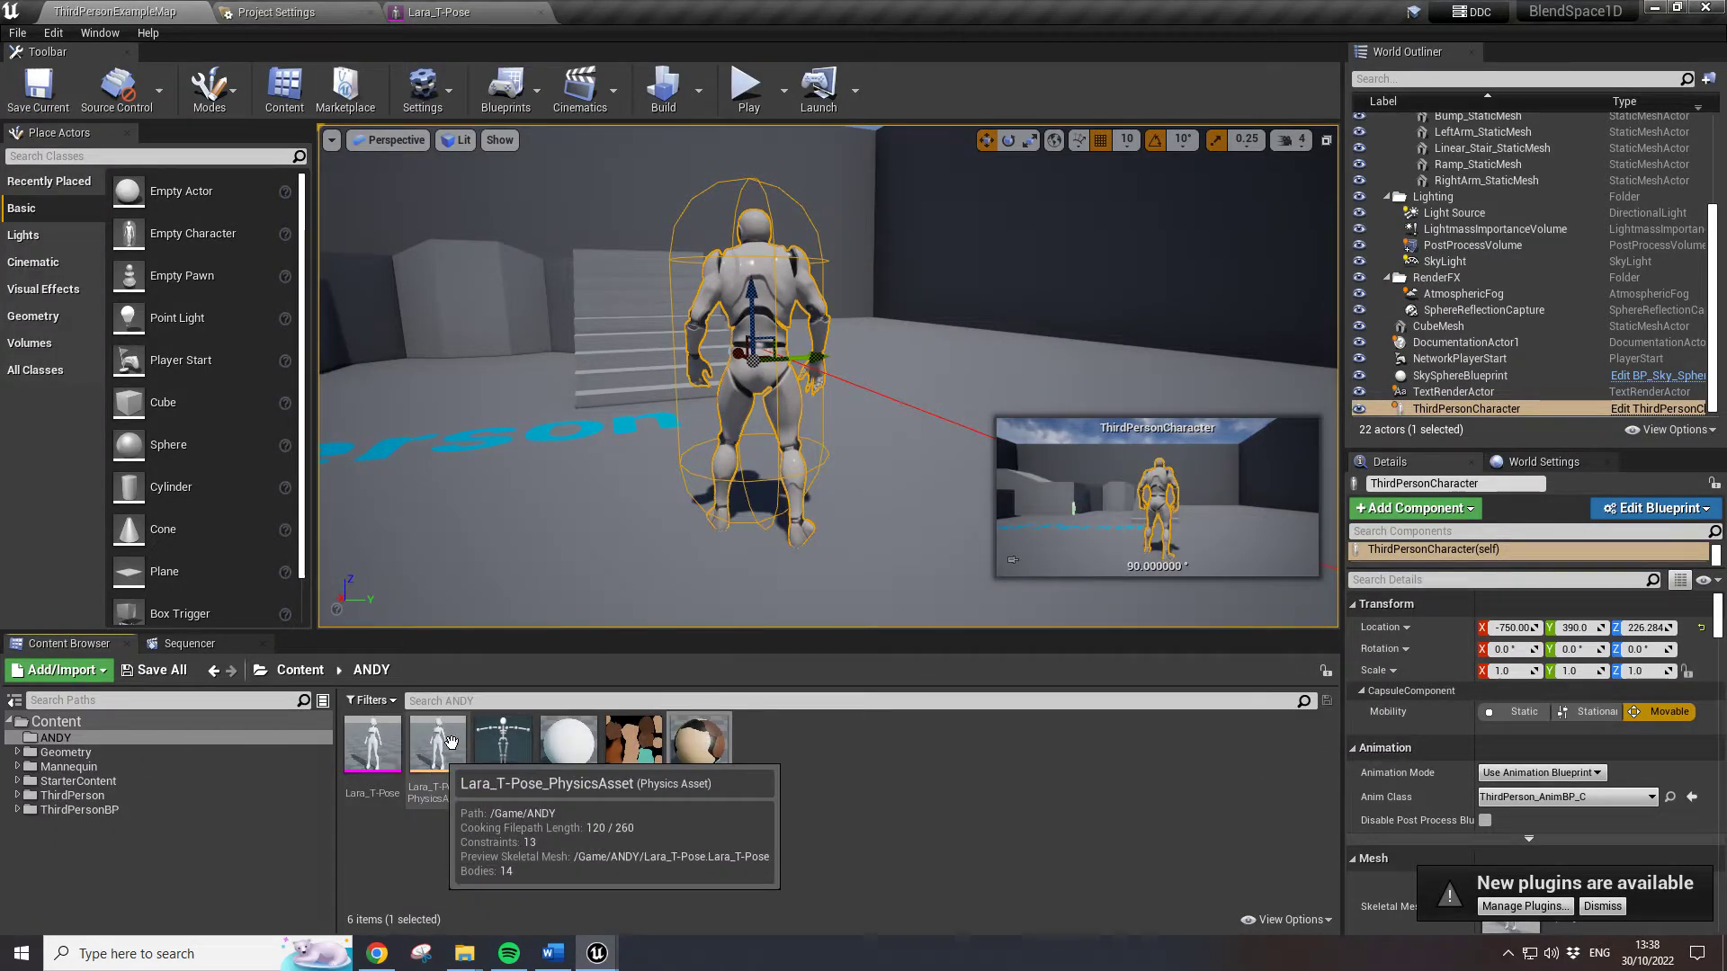
left_click(477, 12)
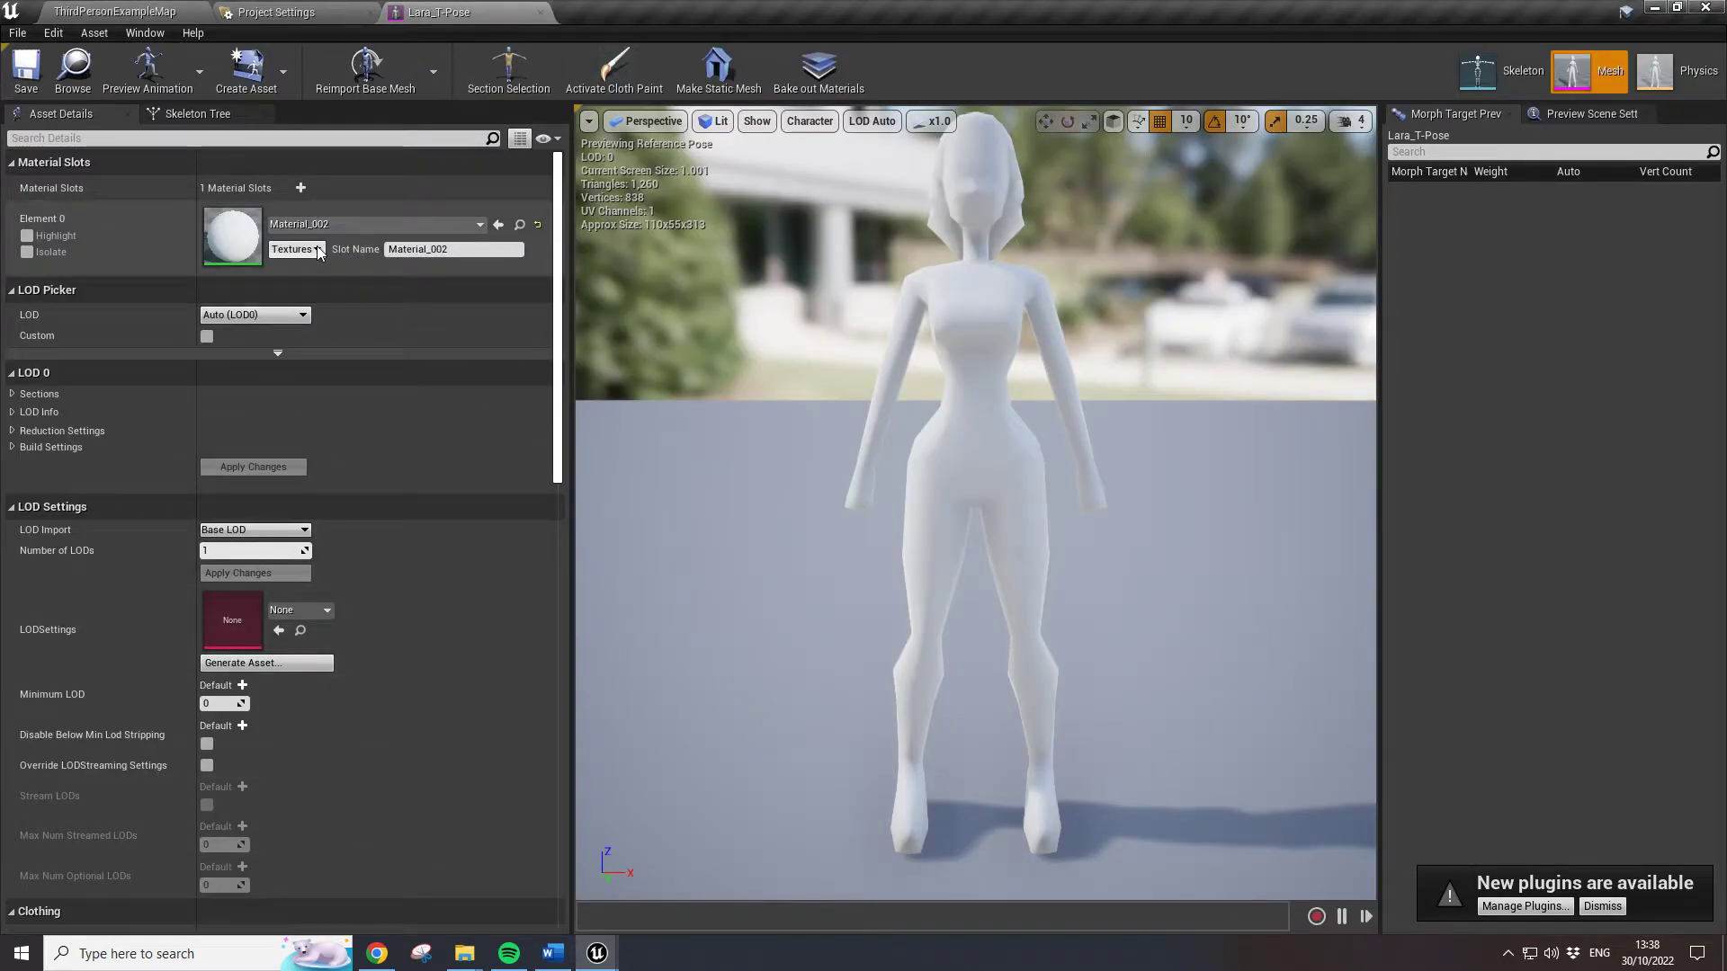
left_click(478, 225)
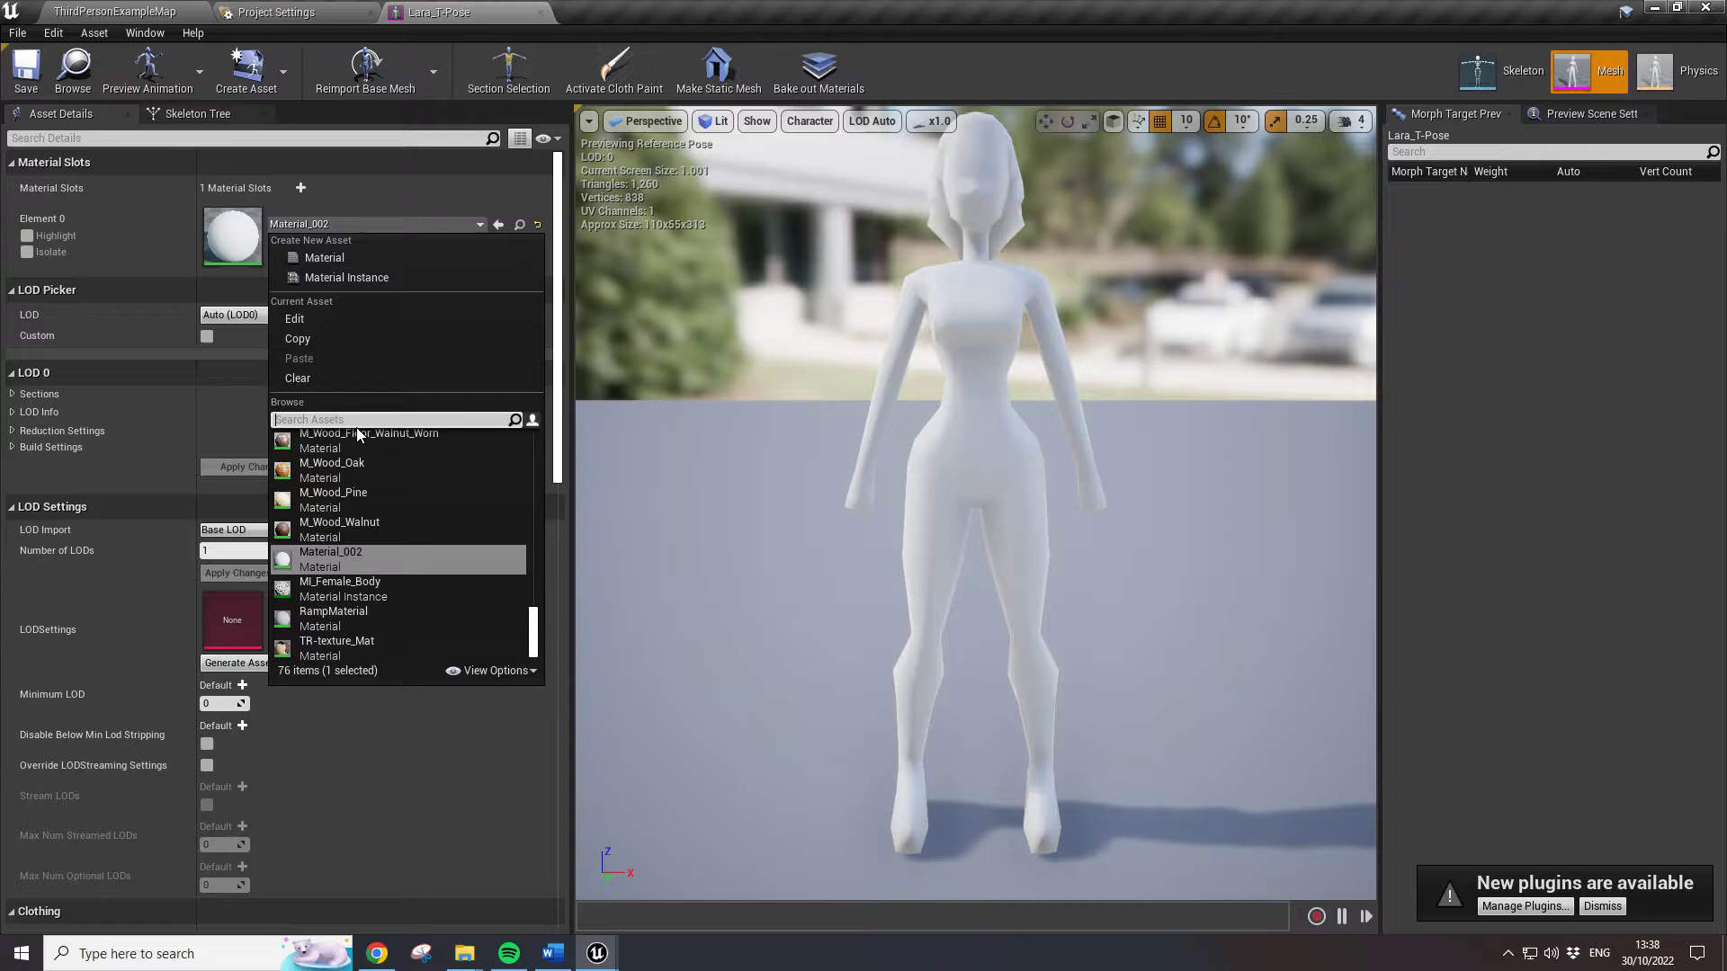
type("tur")
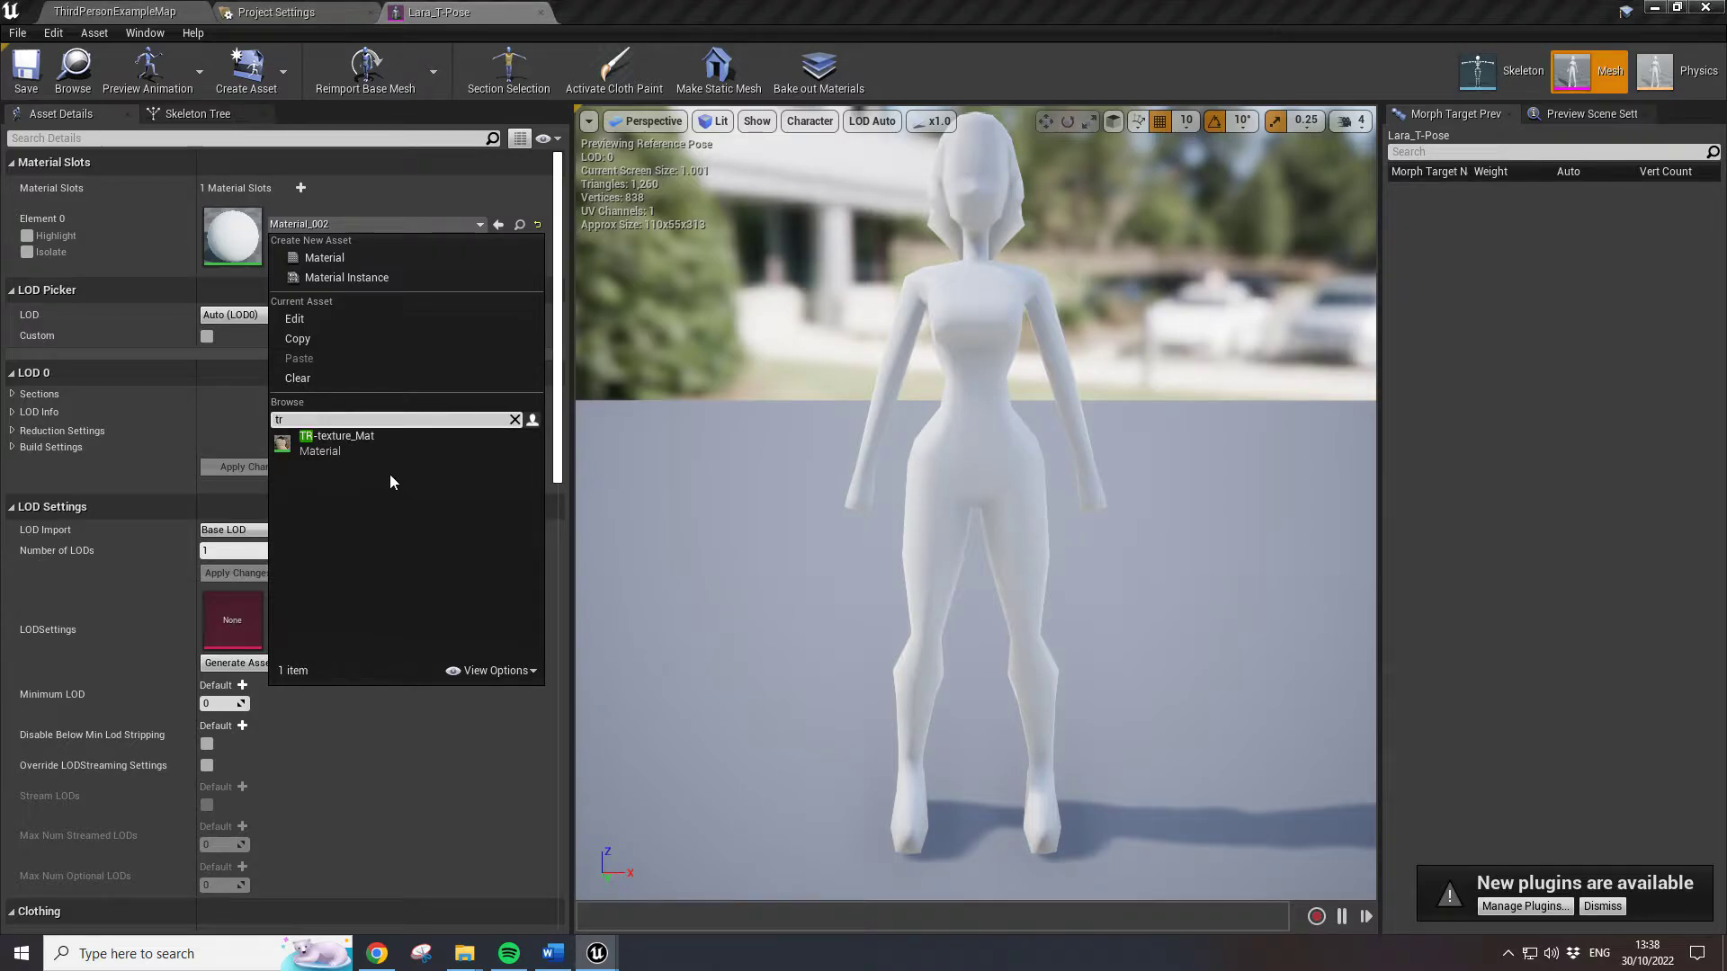
left_click(342, 446)
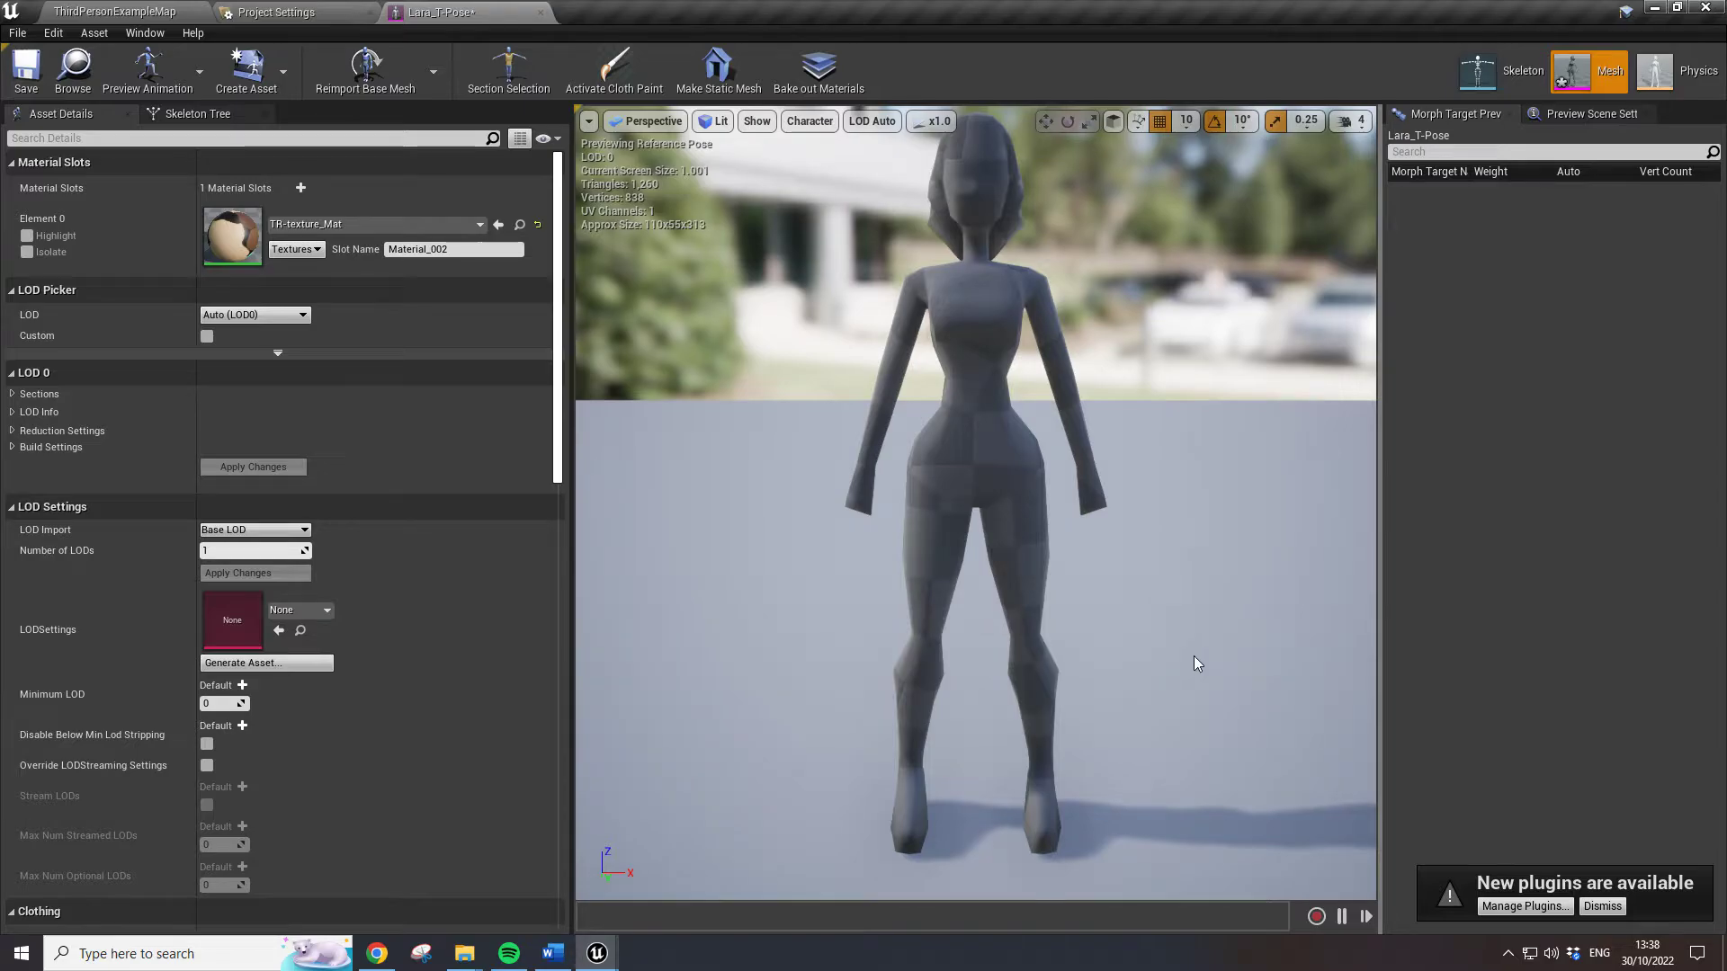
left_click_drag(1203, 648, 1313, 683)
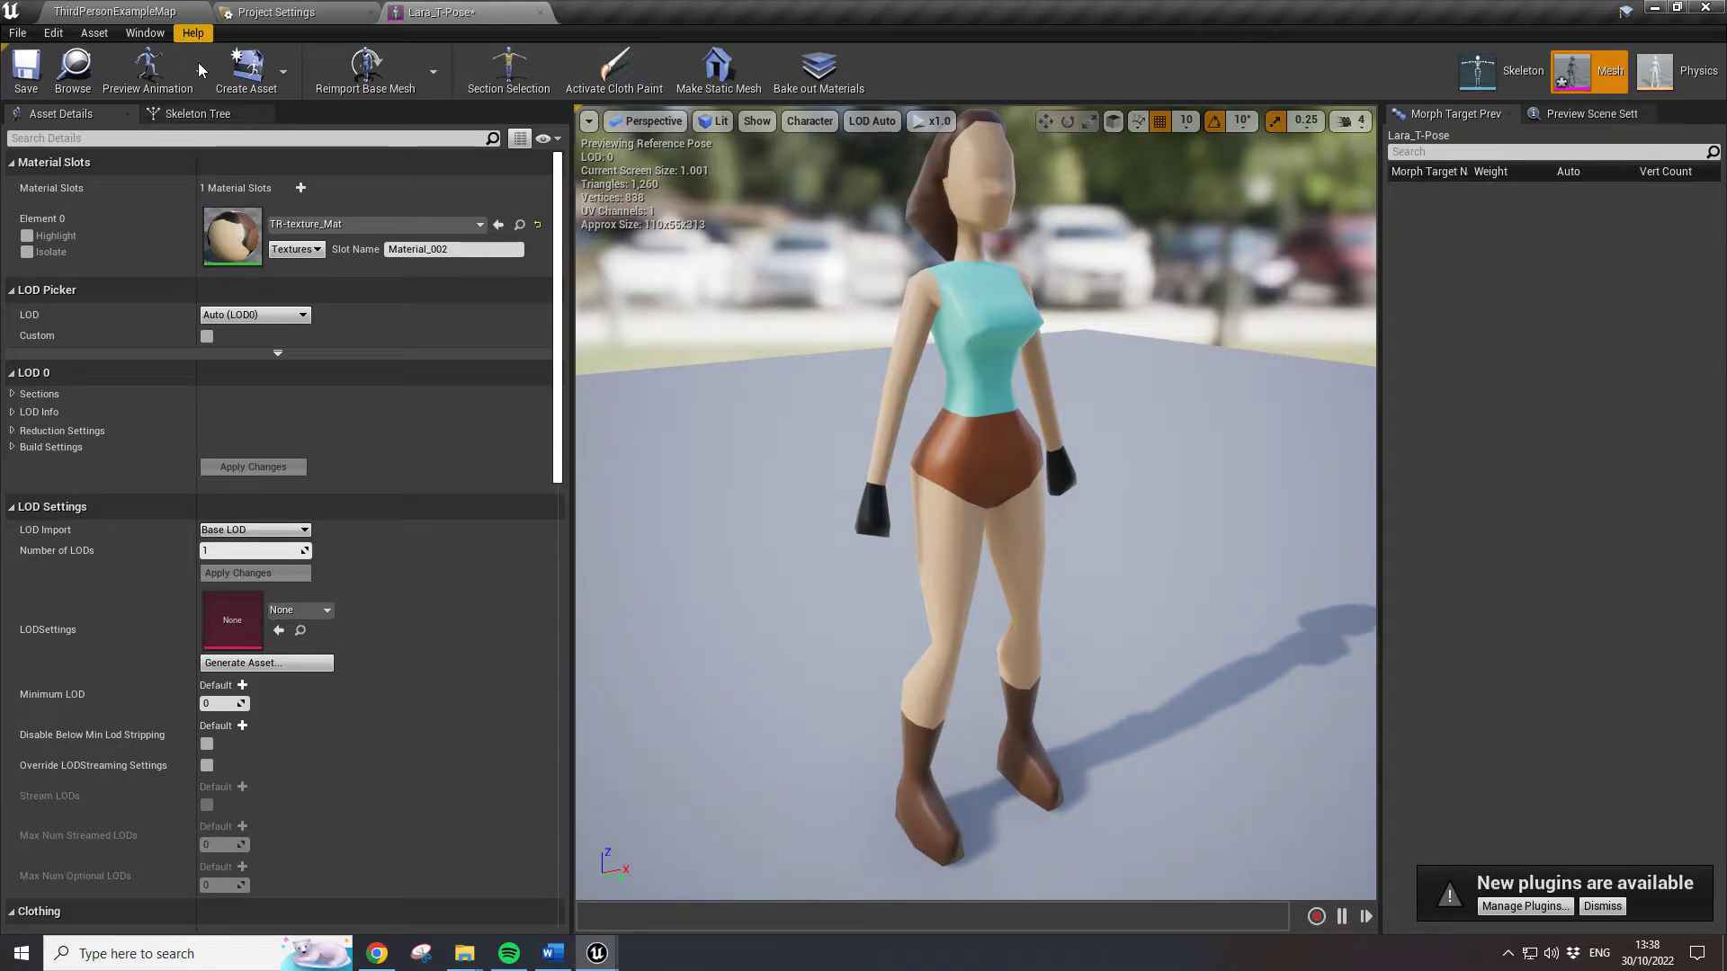
Save the Lara_T-Pose mesh, return to the level, and save all remaining assets
left_click(19, 93)
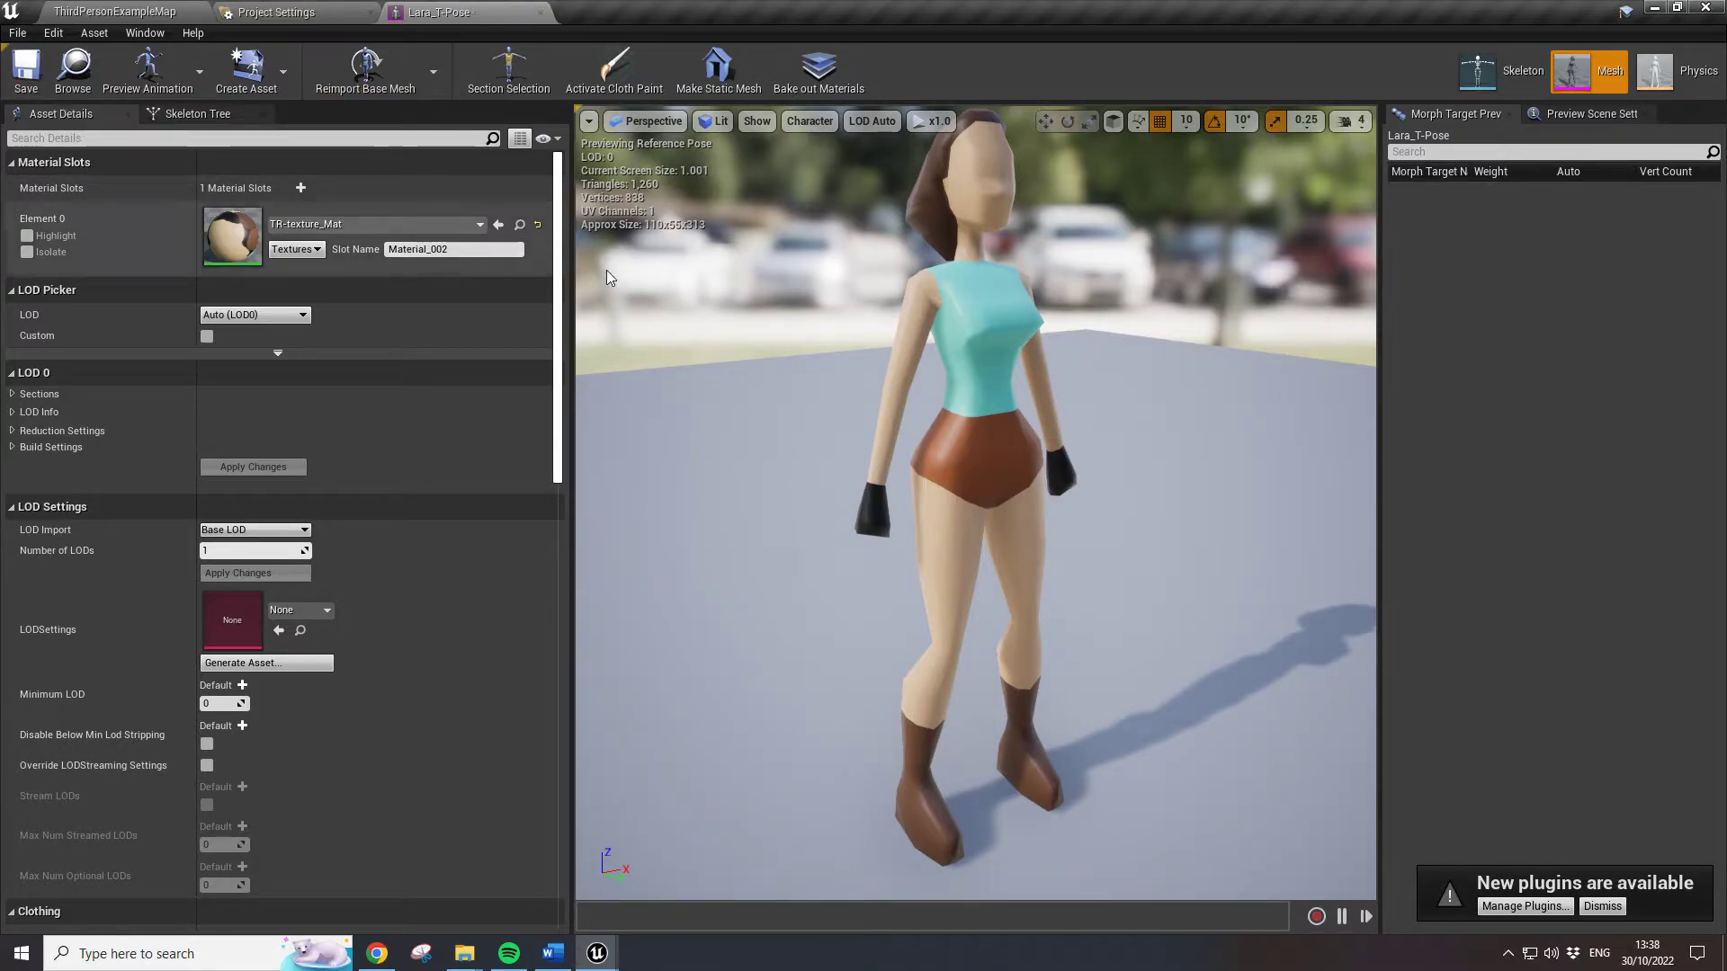
left_click(288, 20)
left_click(151, 17)
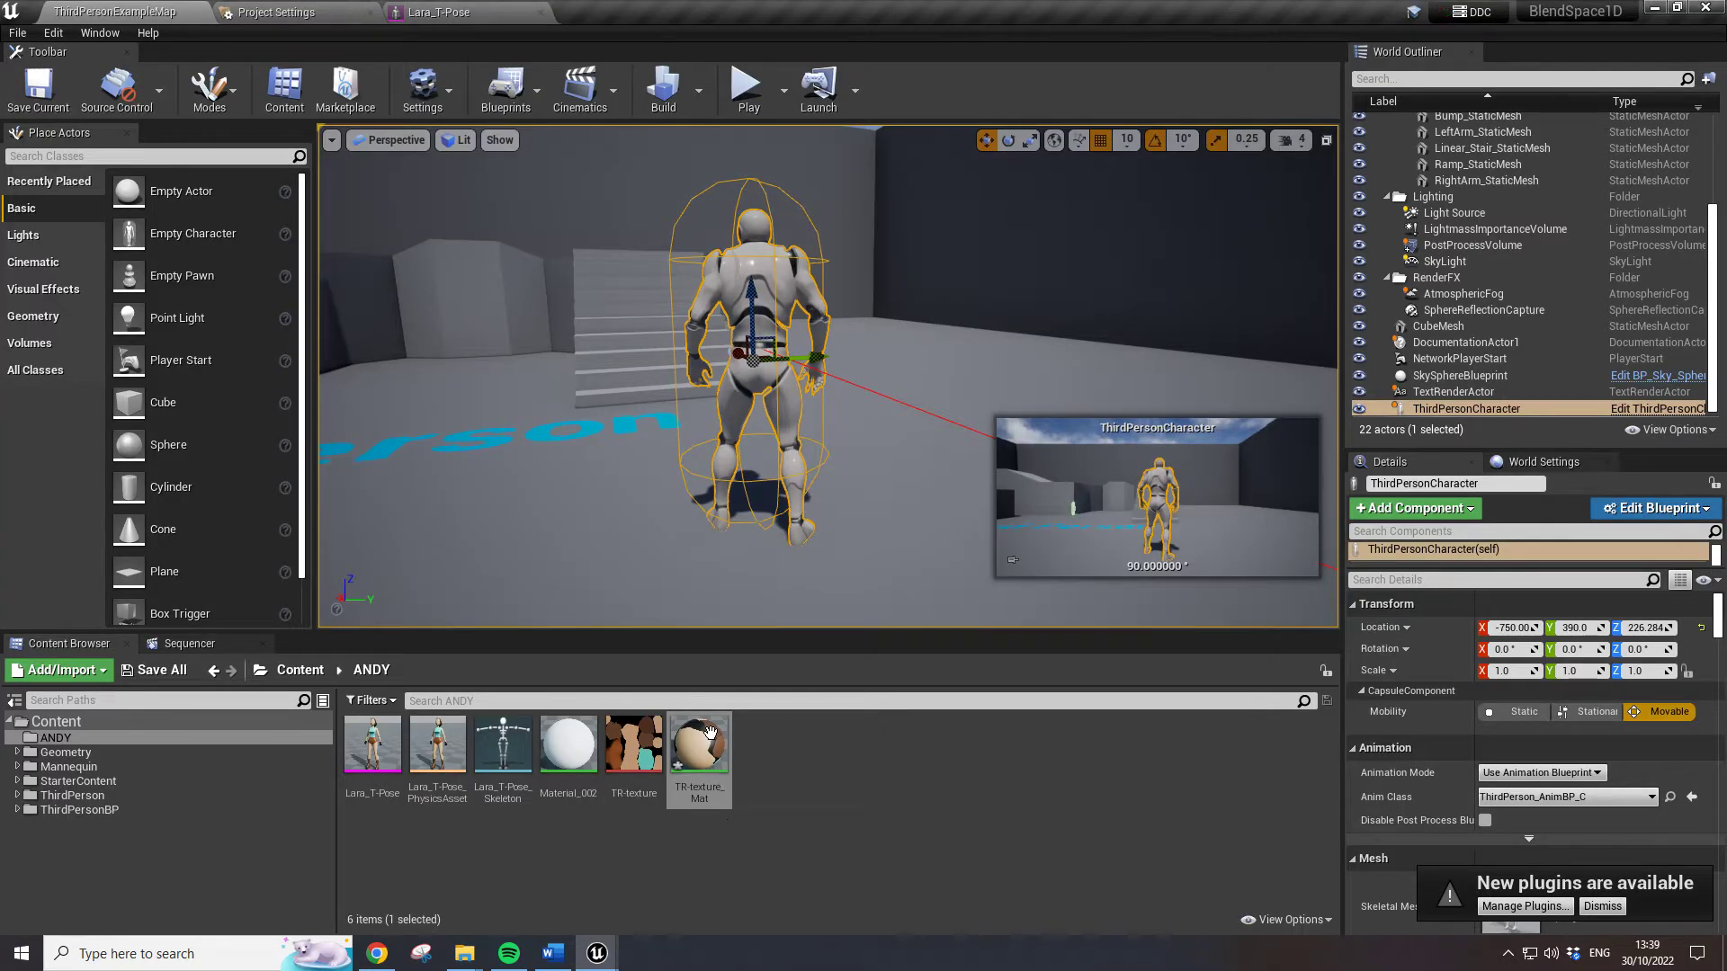
left_click(16, 34)
left_click(59, 186)
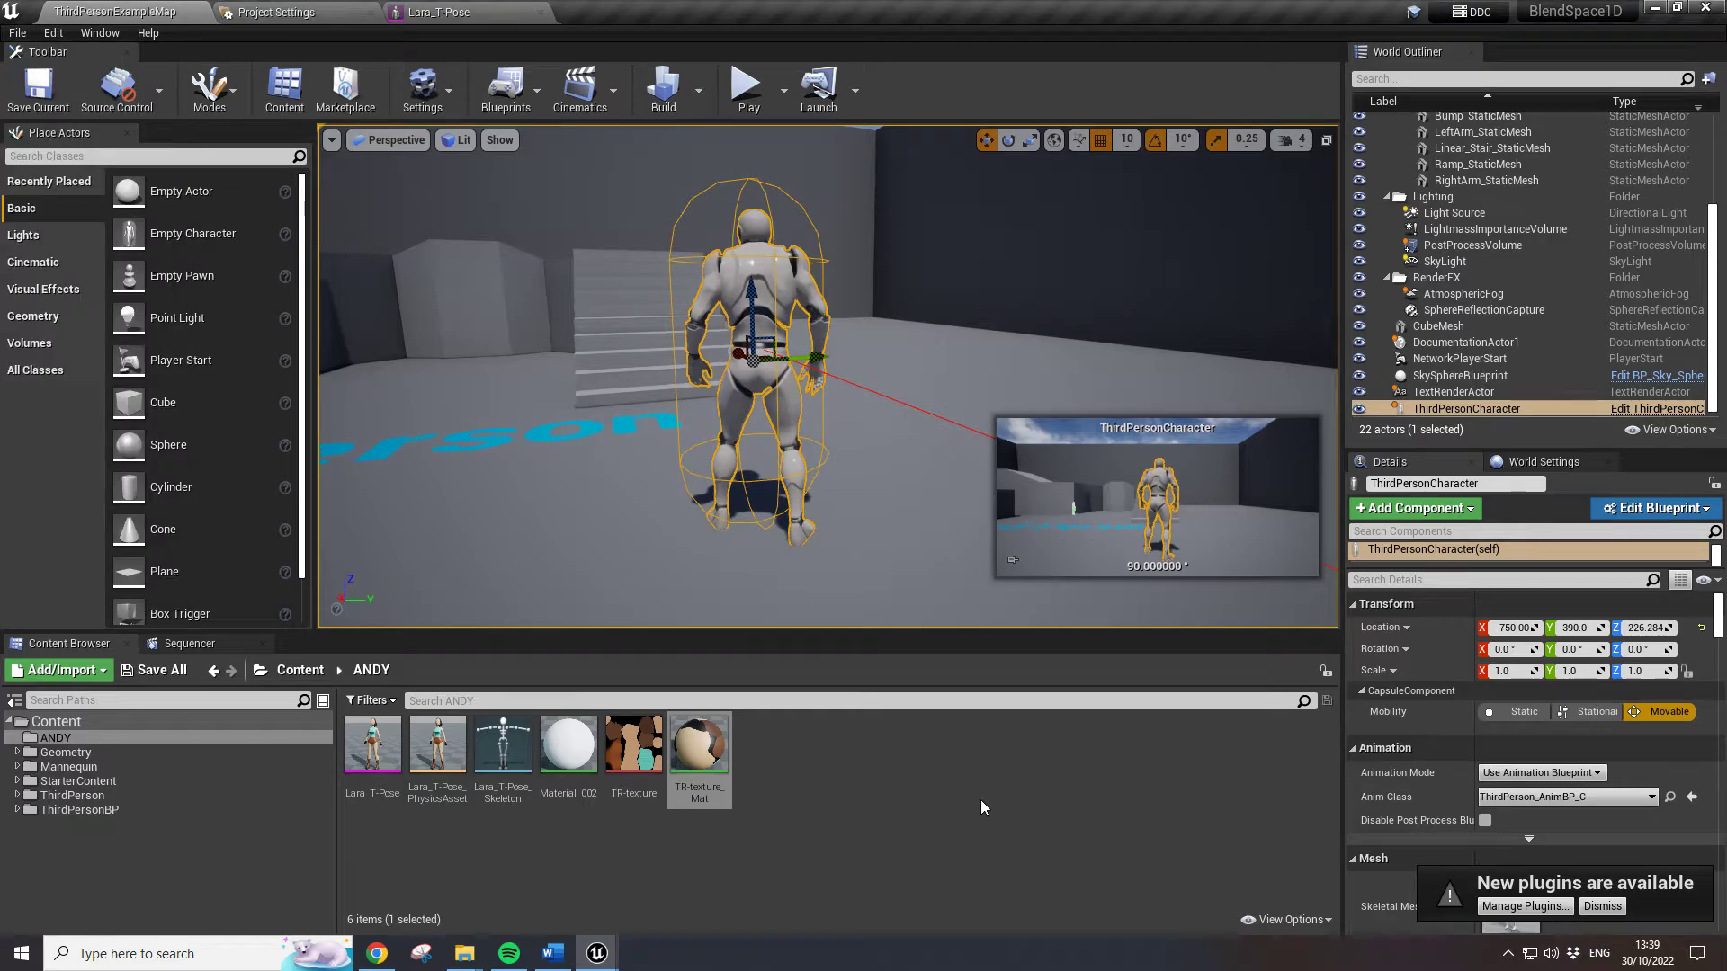
Open the TR-texture_Mat material and examine its node graph and sphere preview
double_click(699, 746)
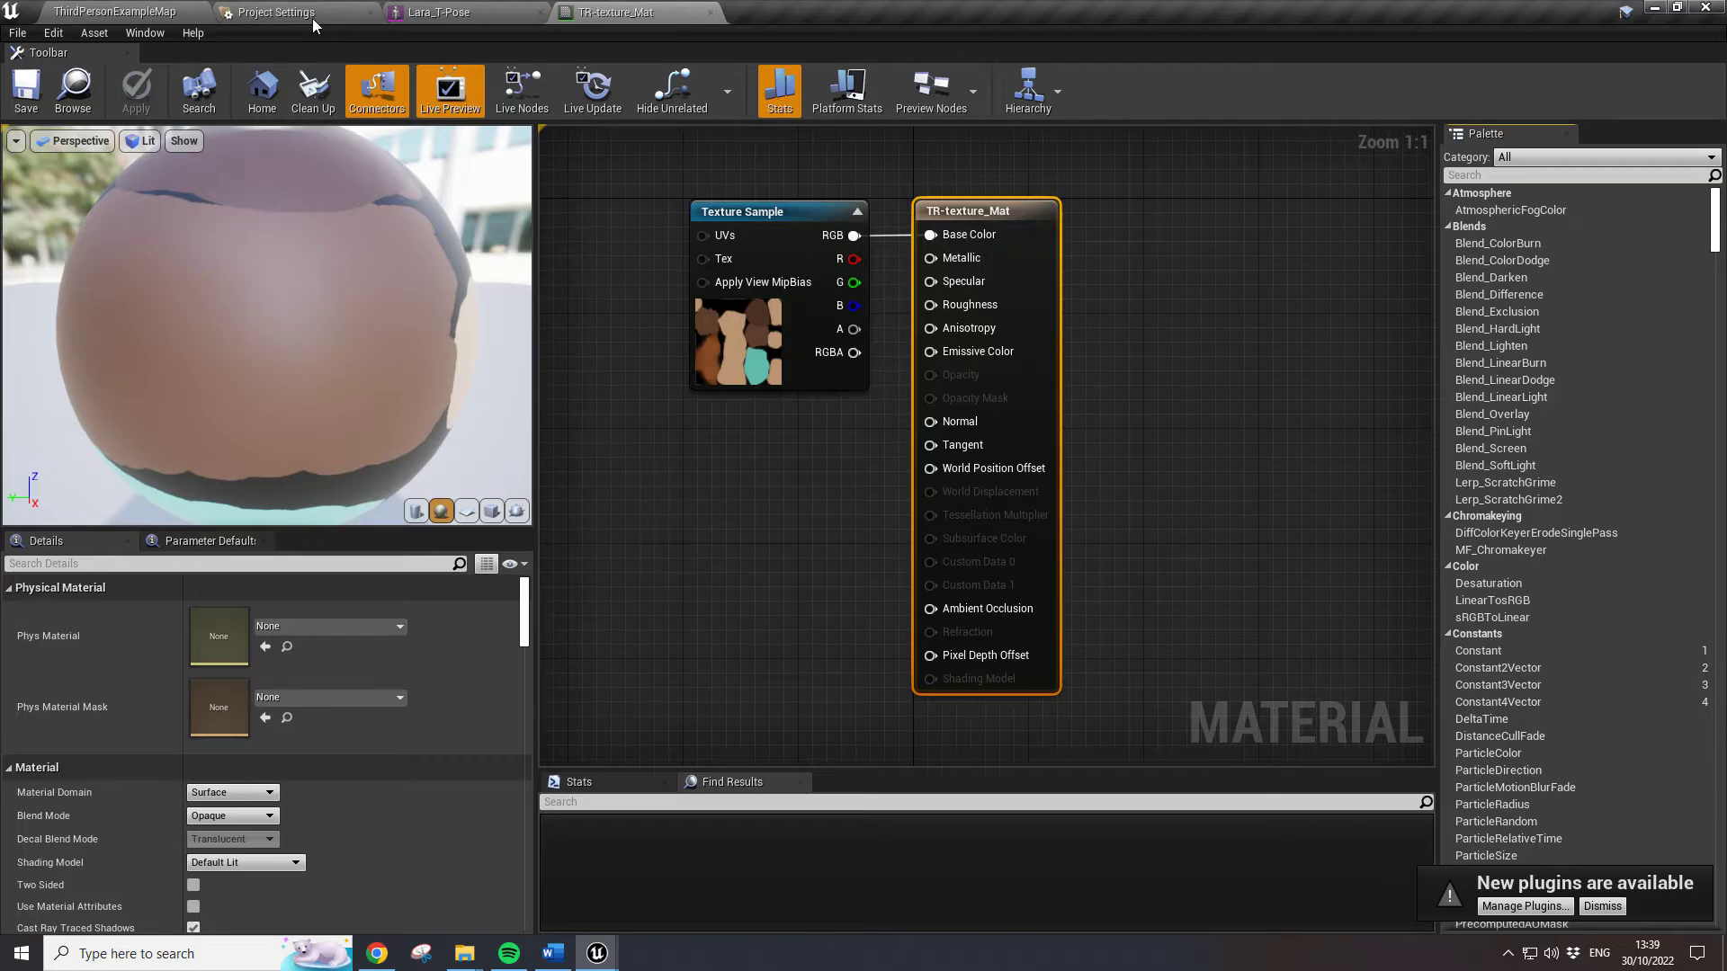
left_click(115, 12)
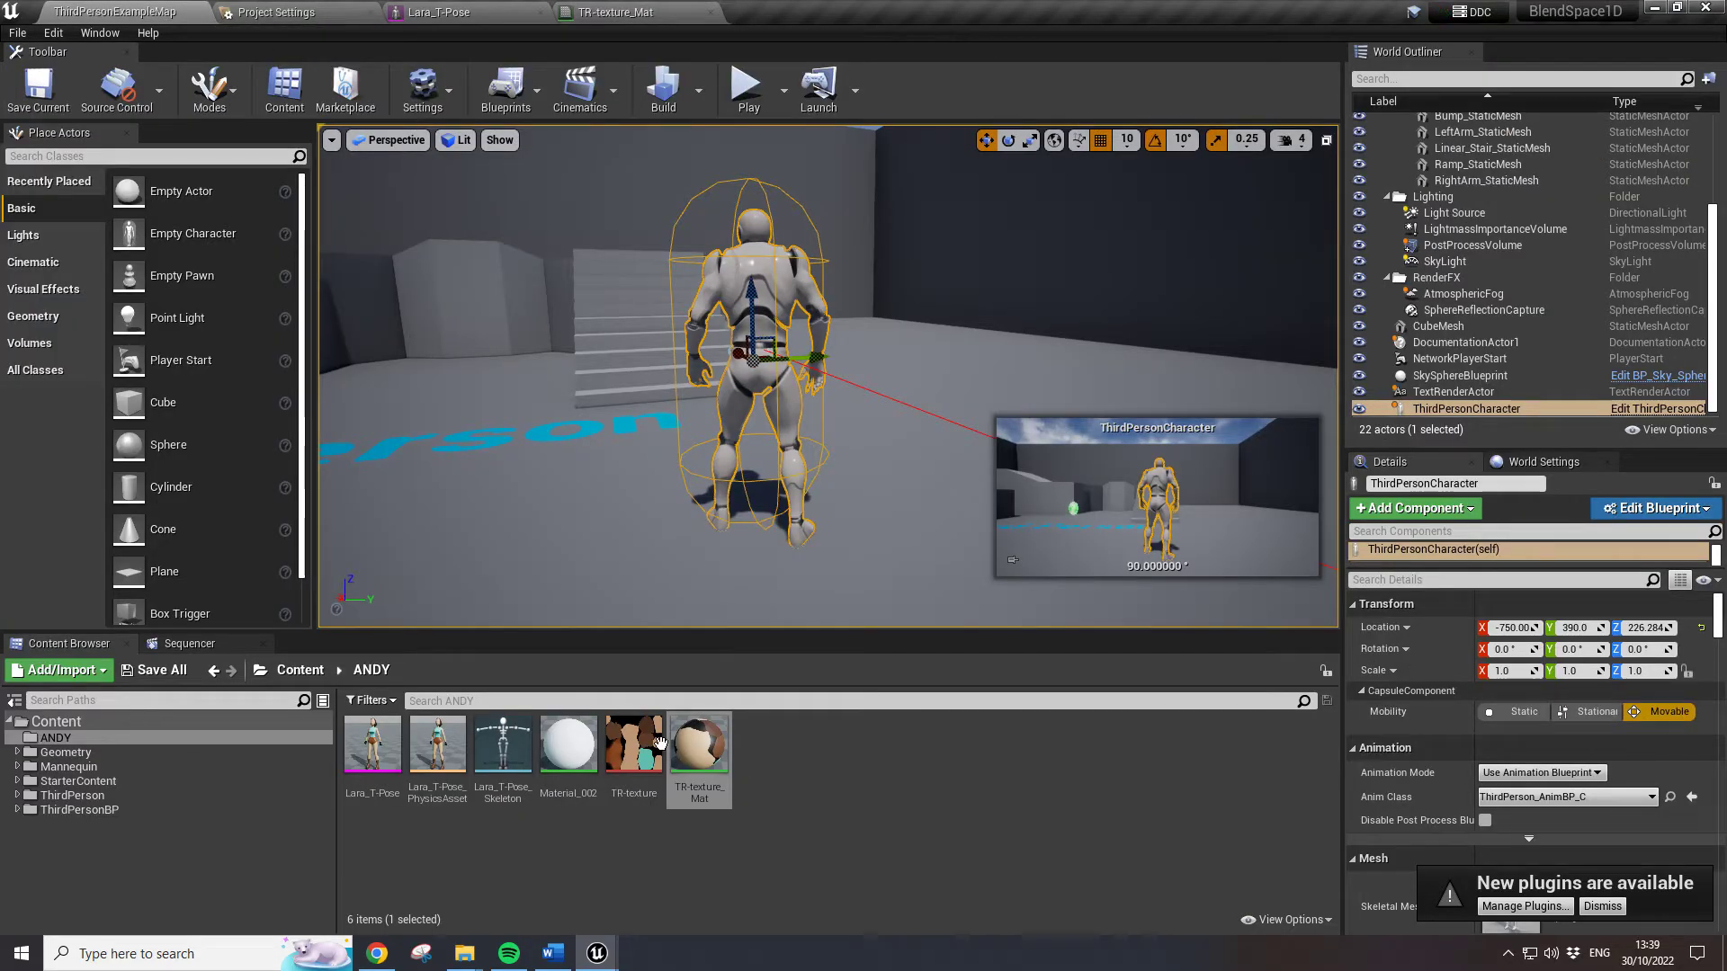
mouse_move(695, 750)
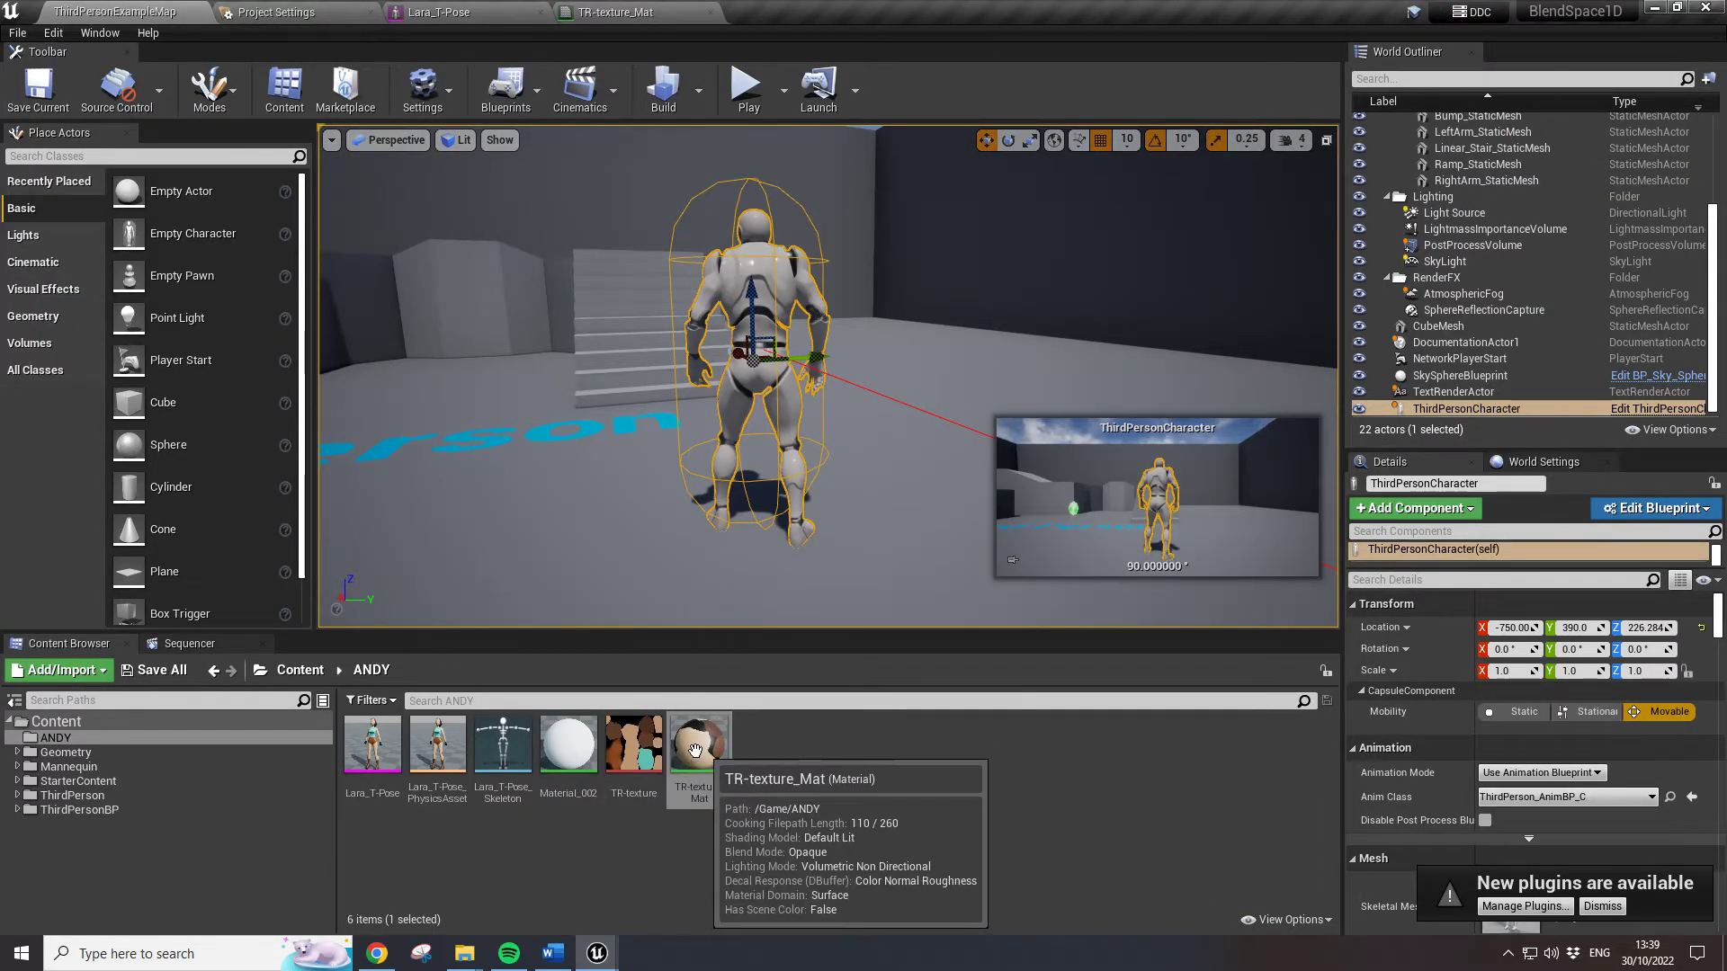
double_click(695, 750)
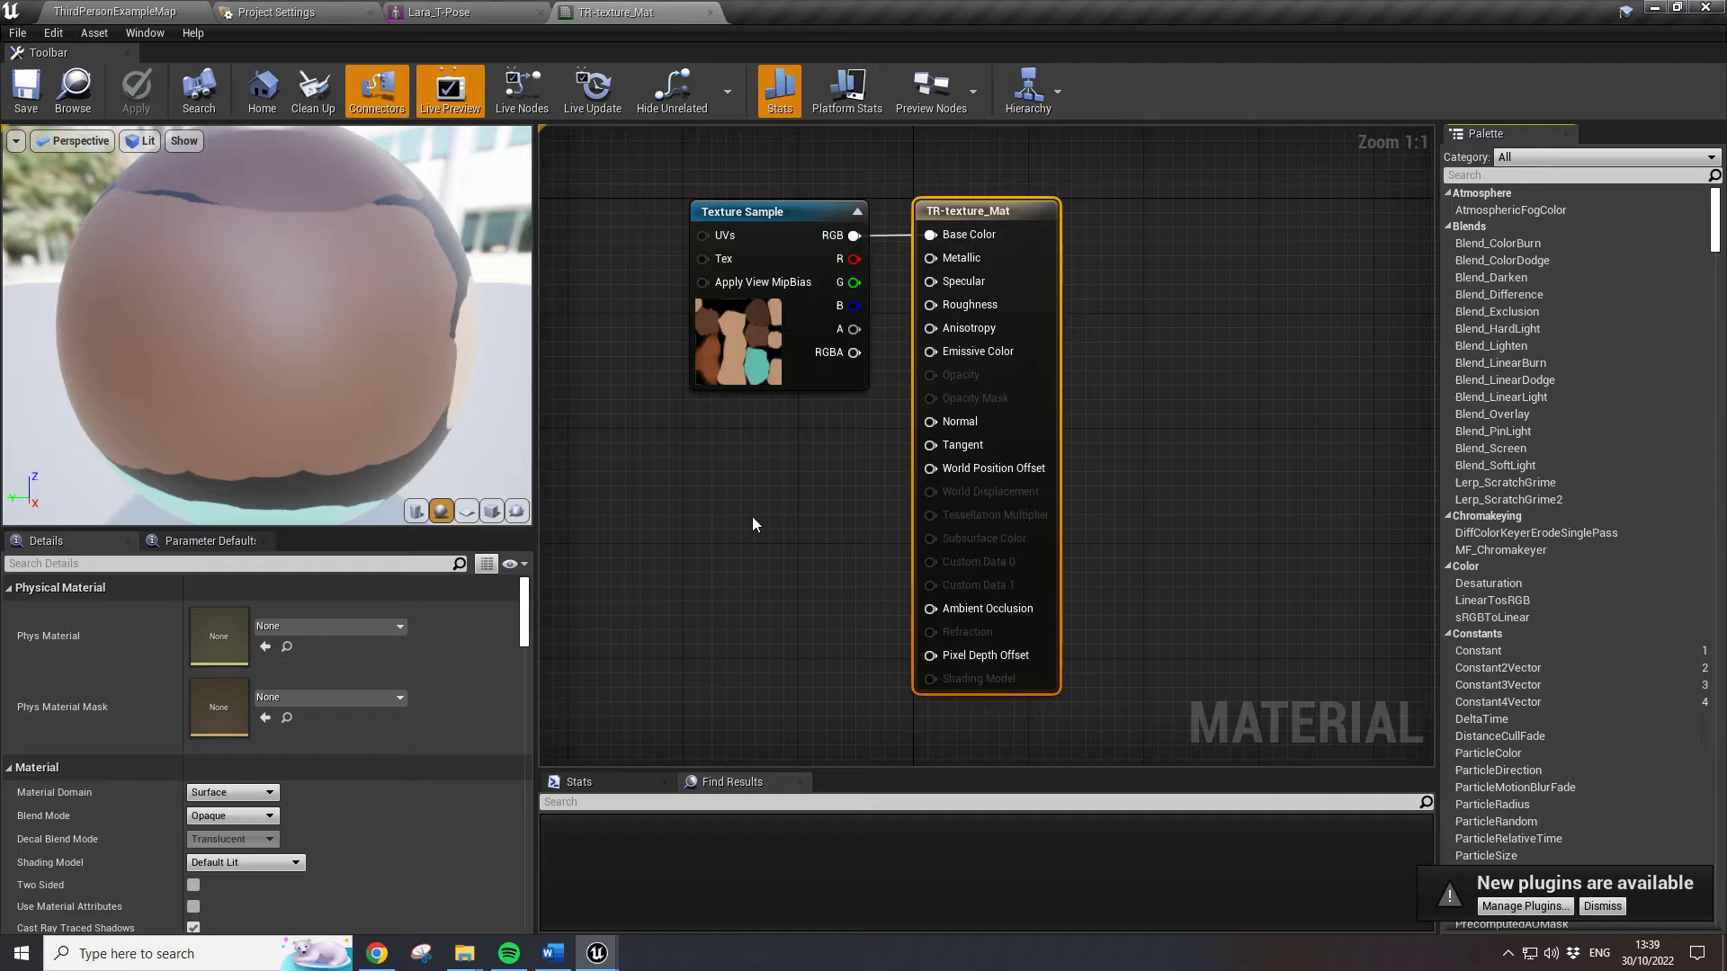
left_click_drag(460, 420, 441, 384)
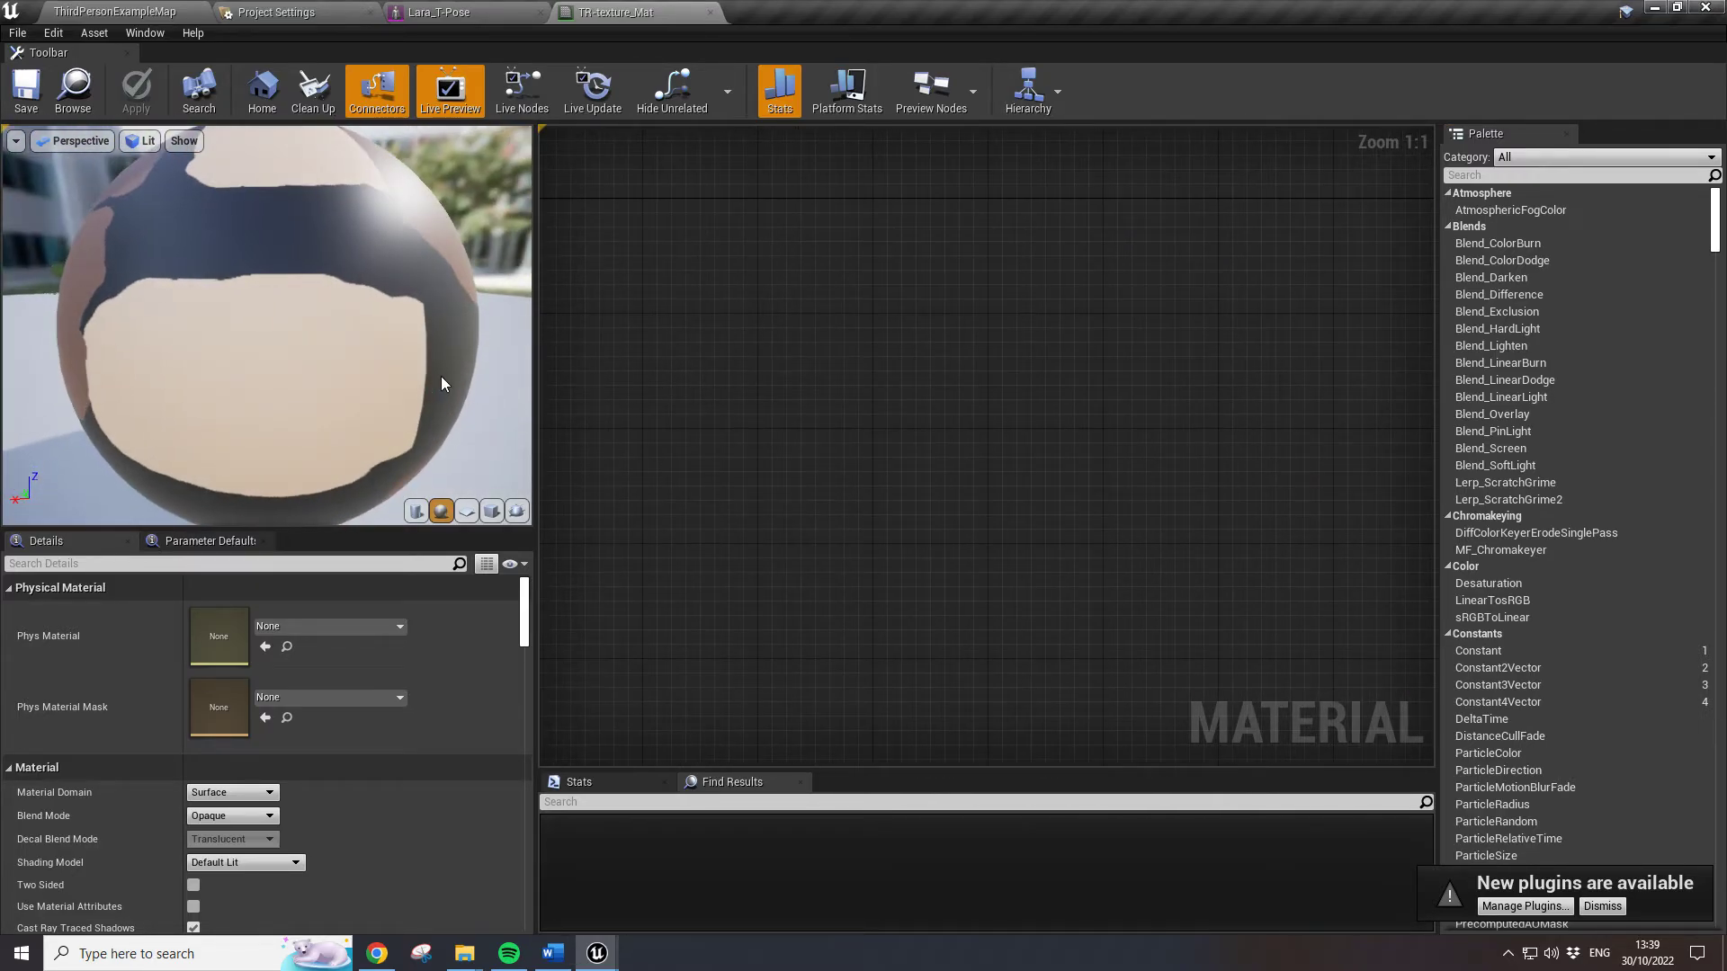
scroll(969, 547, "down", 6)
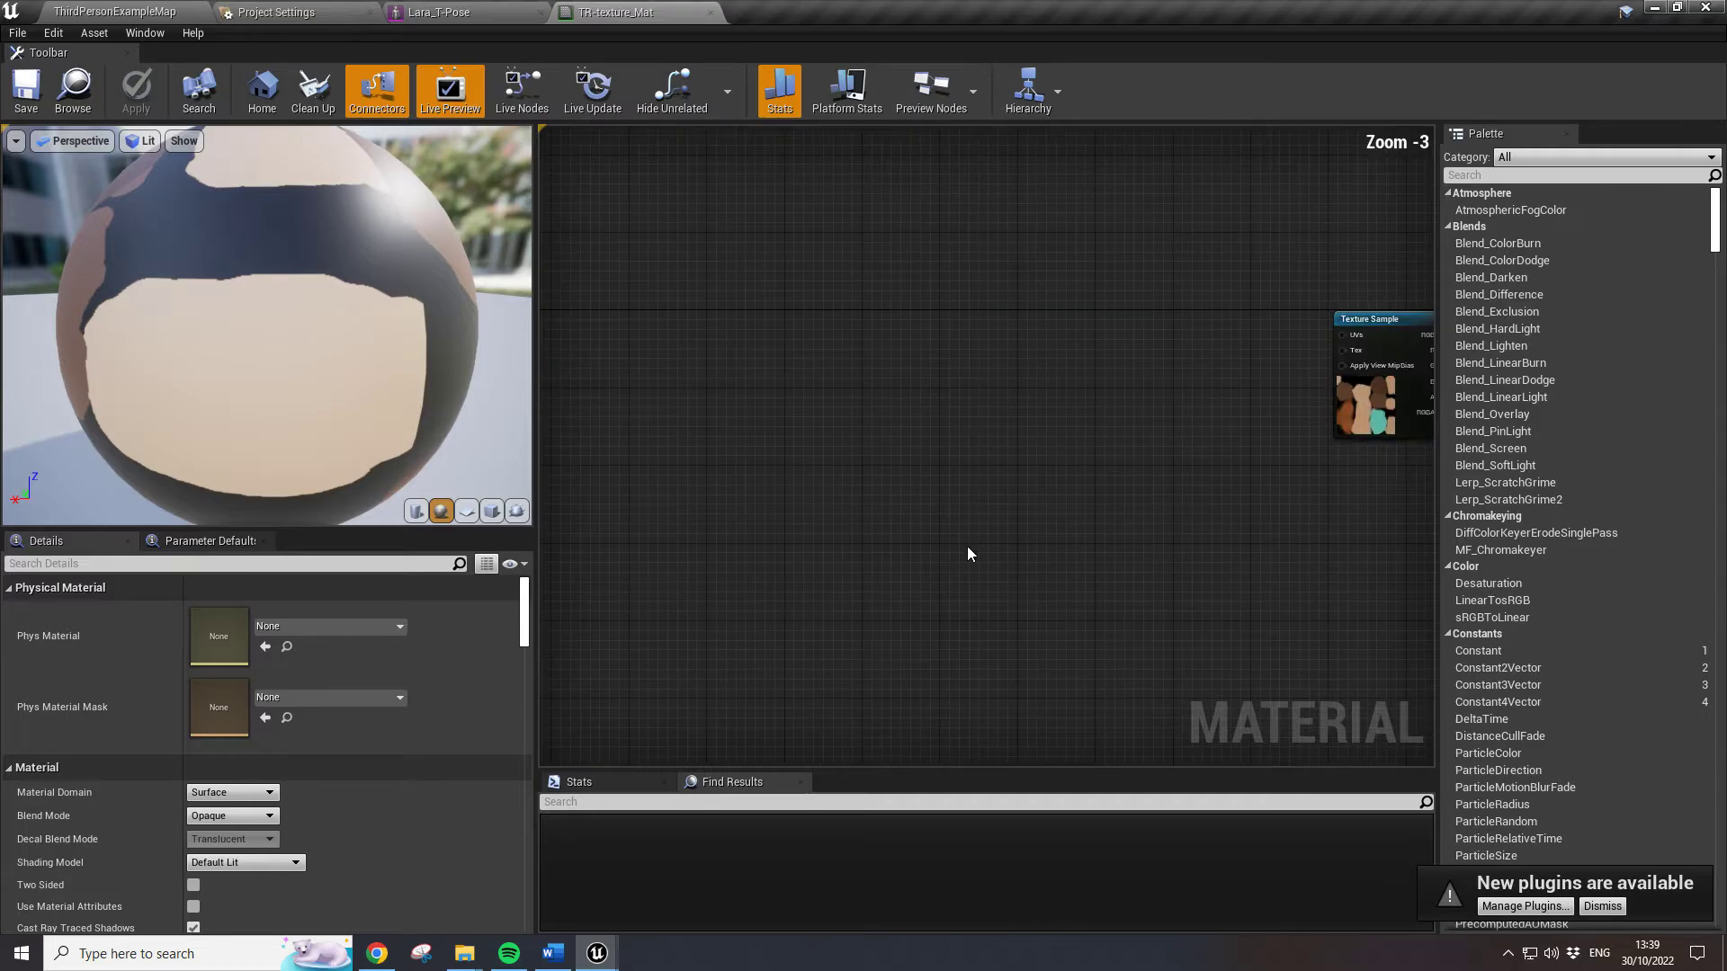
Add a Constant node below the Texture Sample in the material graph and connect its output to the Roughness input
scroll(1128, 525, "up", 6)
right_click_drag(1144, 523, 824, 524)
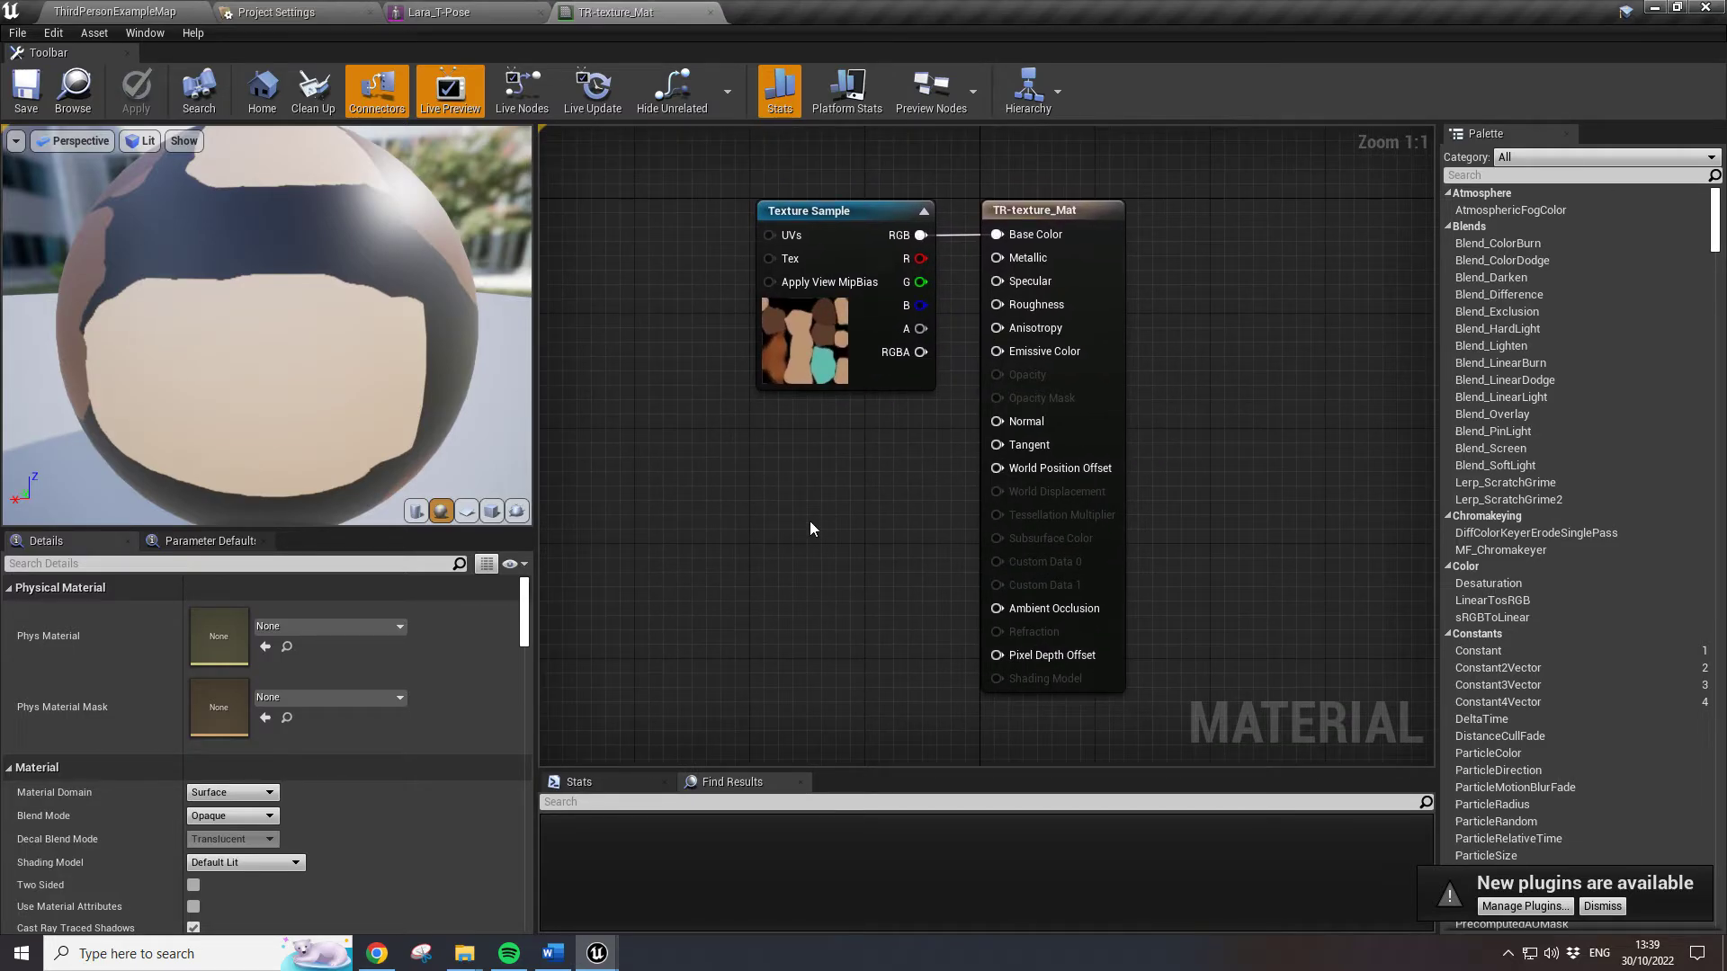
right_click(810, 523)
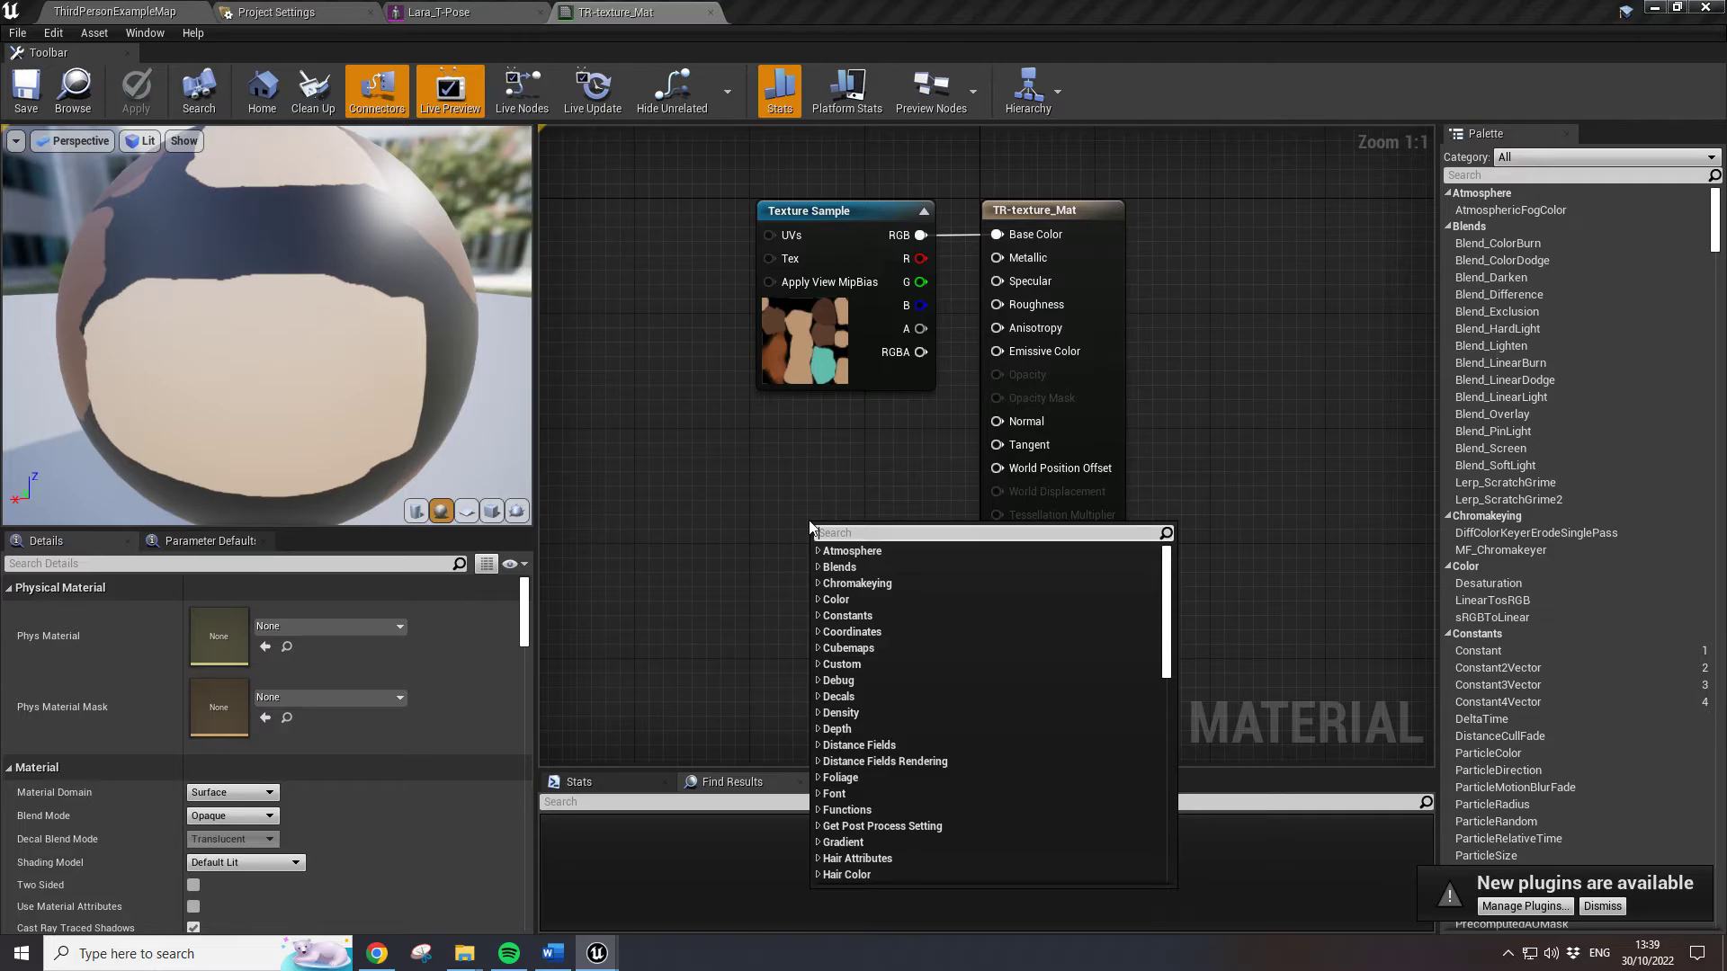
type("const")
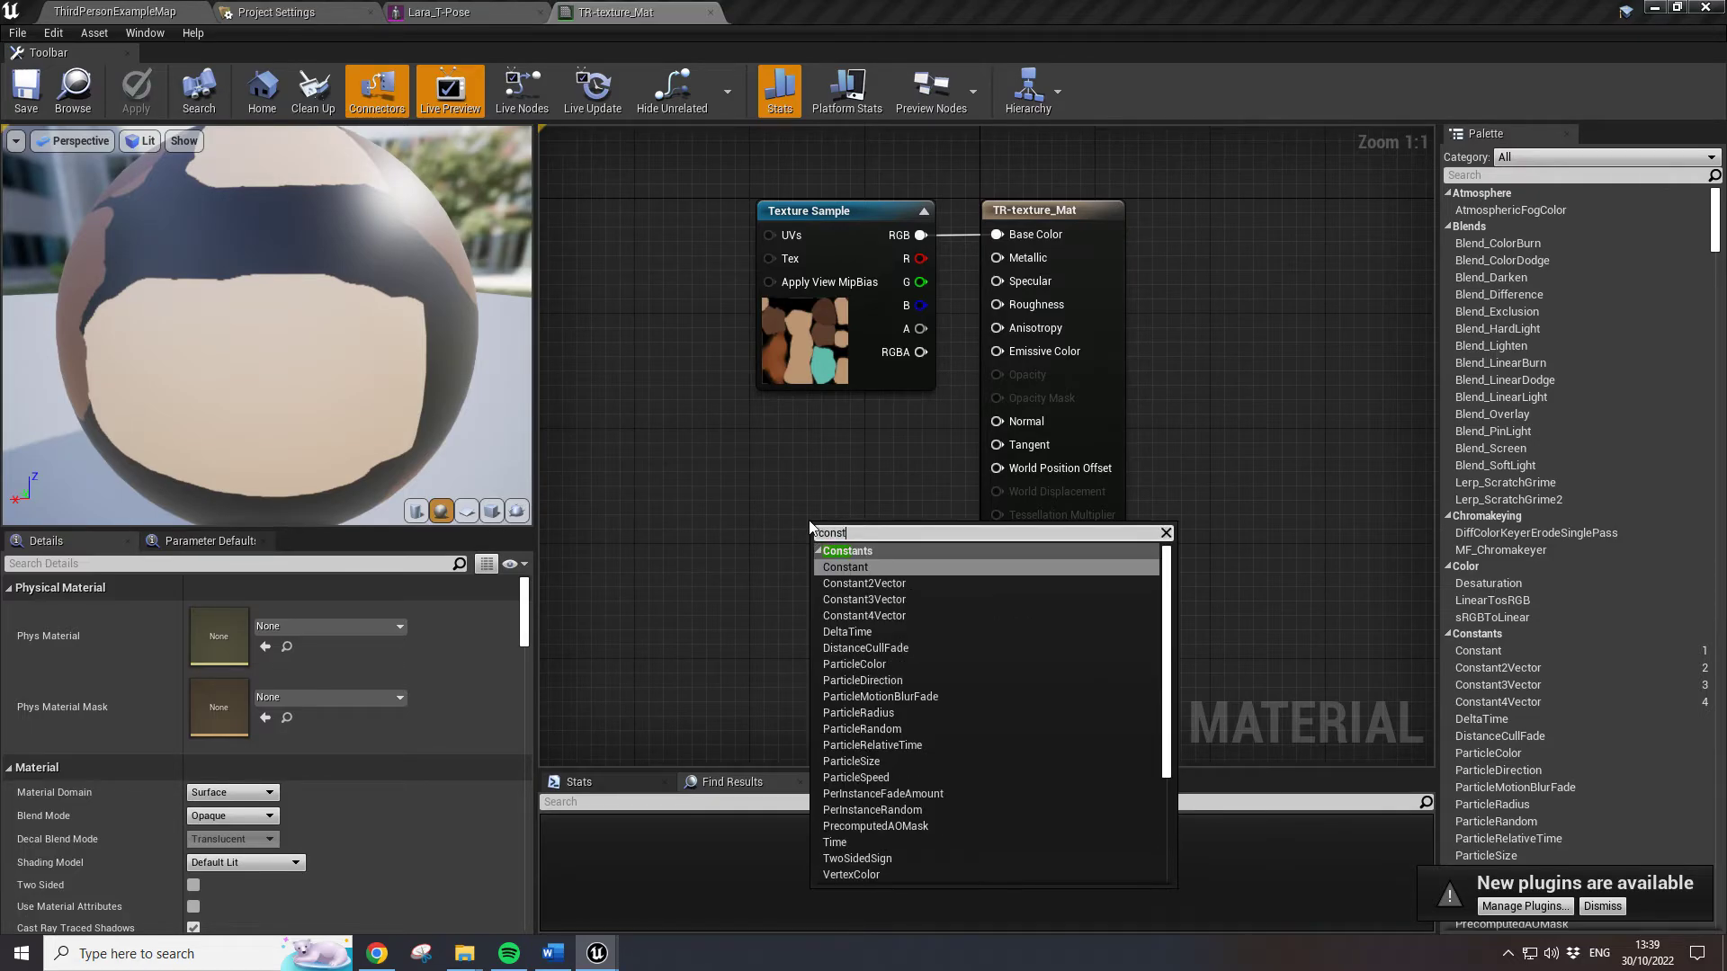
left_click(842, 567)
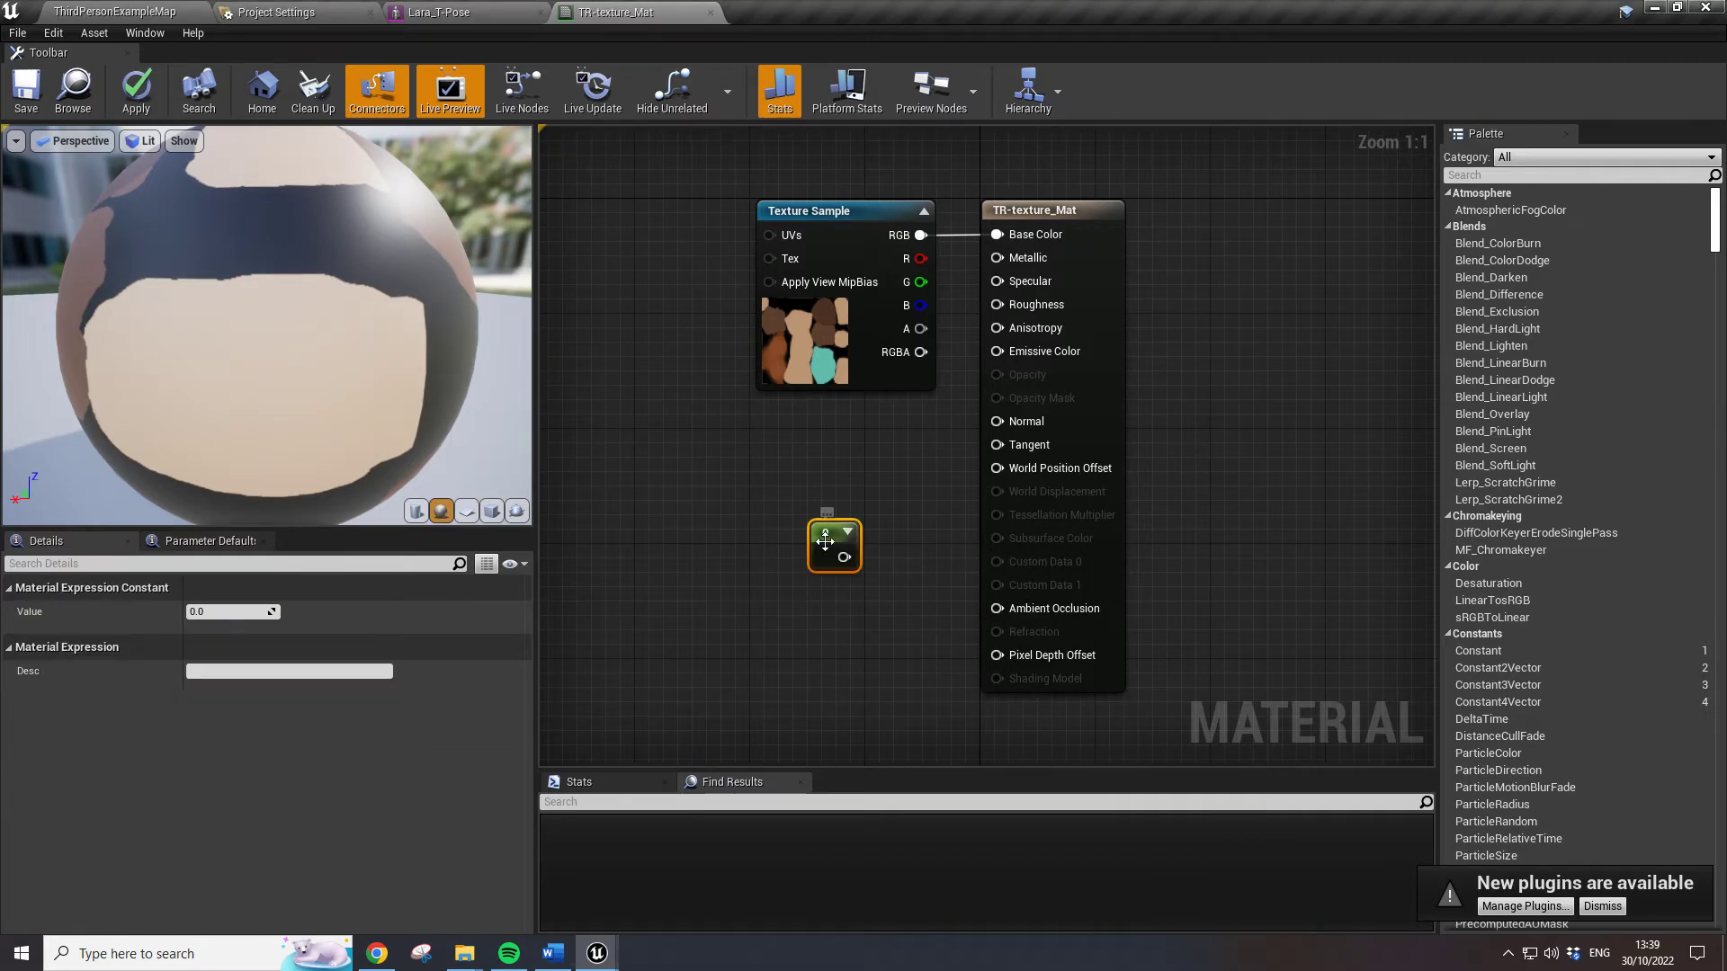
left_click_drag(844, 557, 1003, 306)
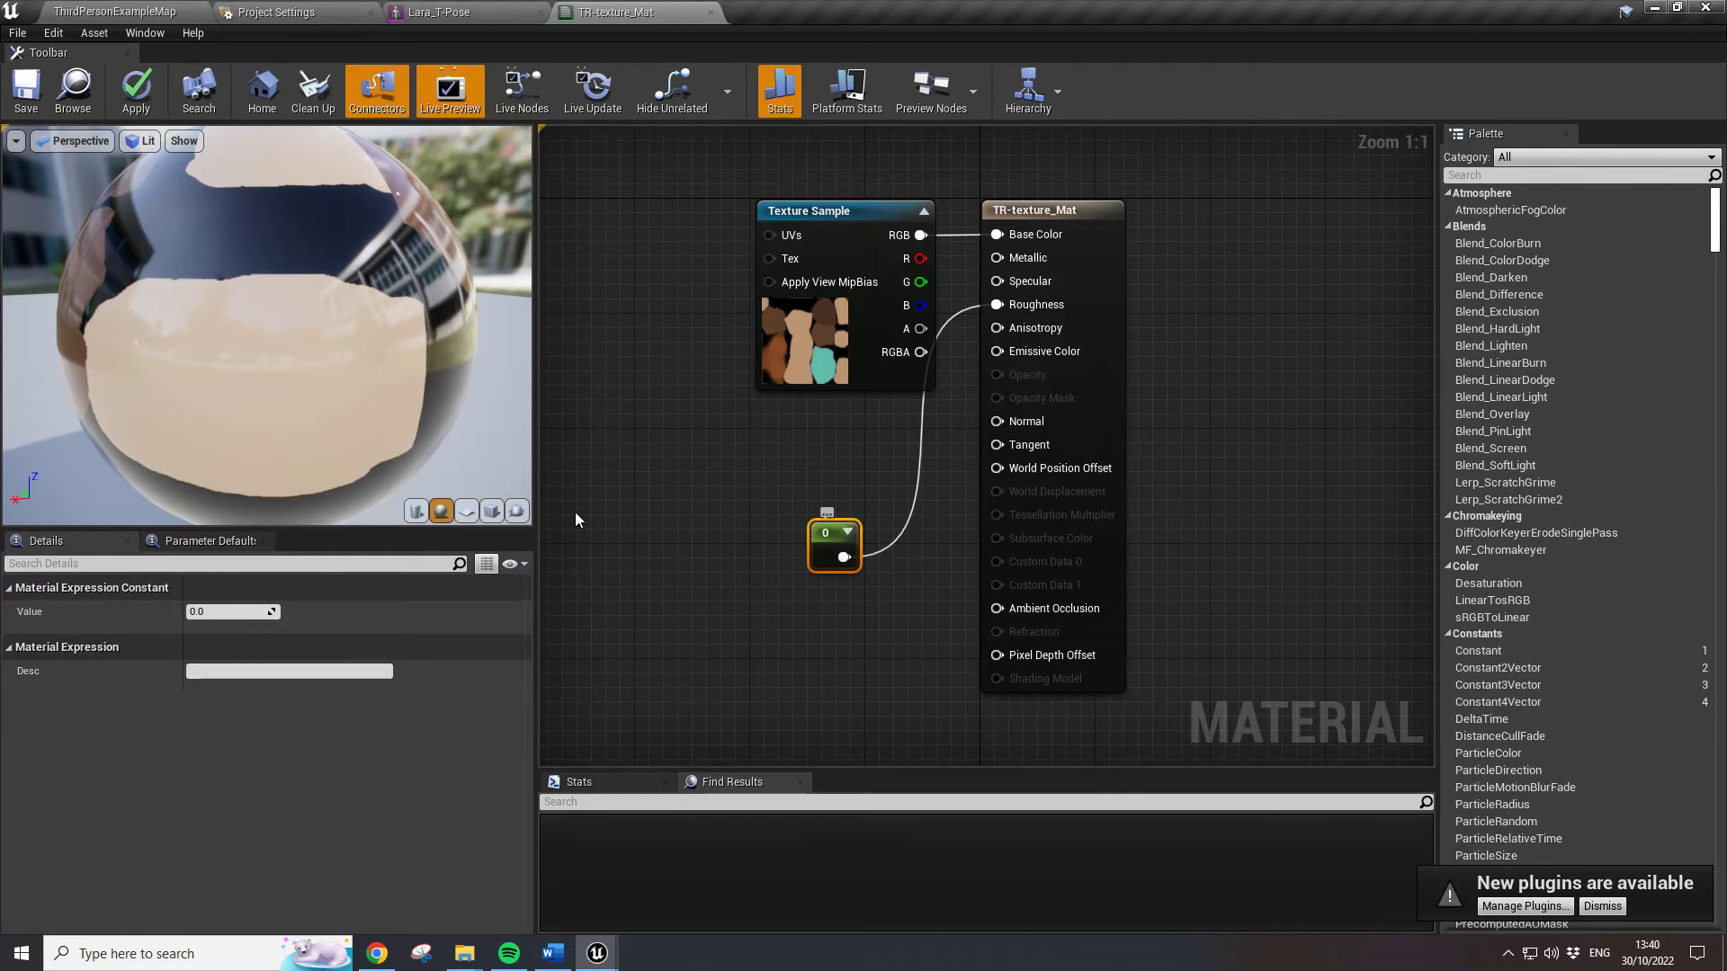
Set the Constant node's value to 1 and move the Texture Sample node farther from the material's main node
left_click(224, 615)
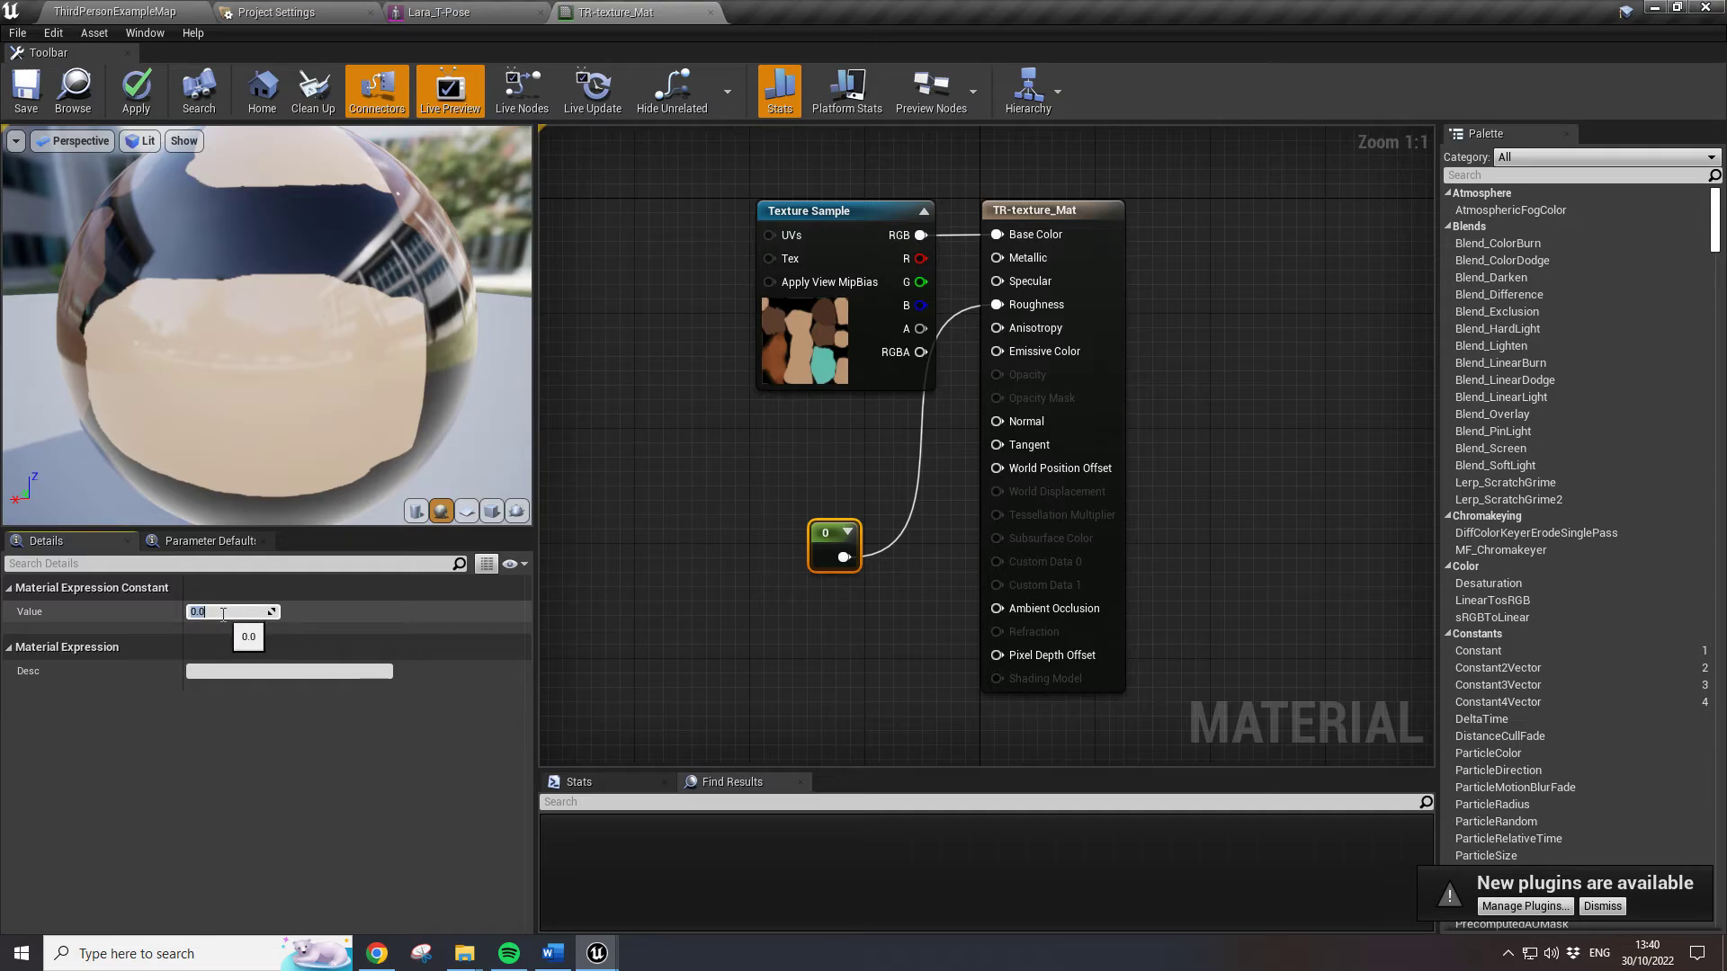
type("1")
key("Return")
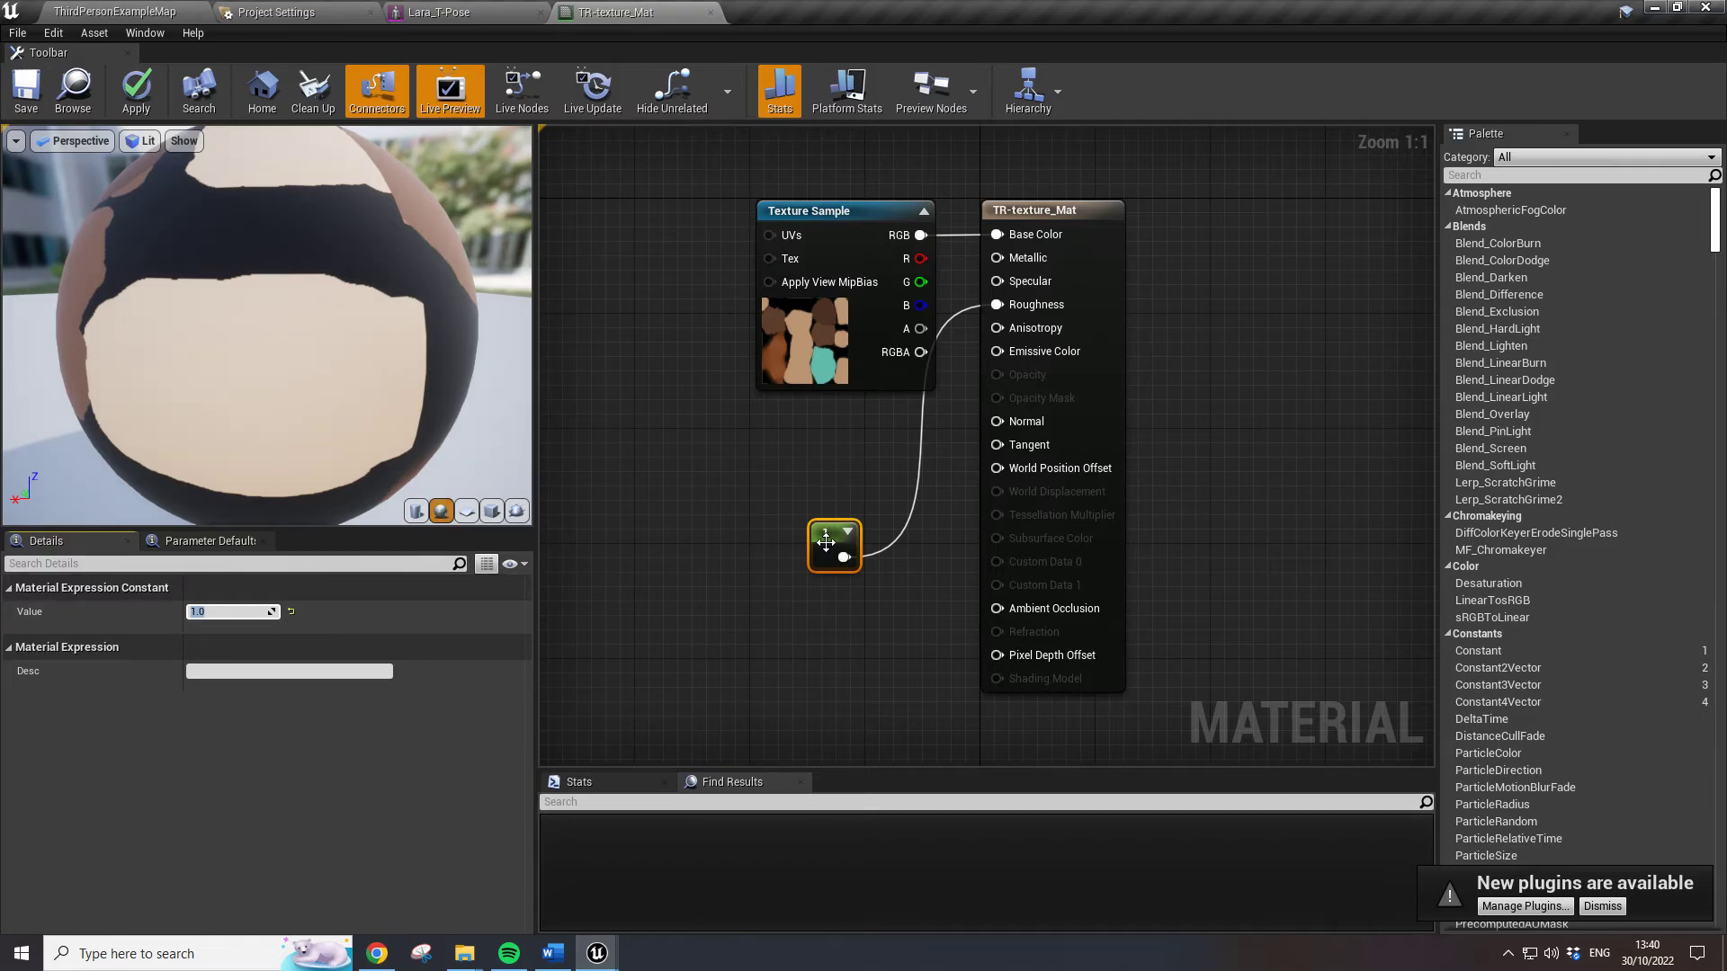
left_click_drag(810, 214, 715, 257)
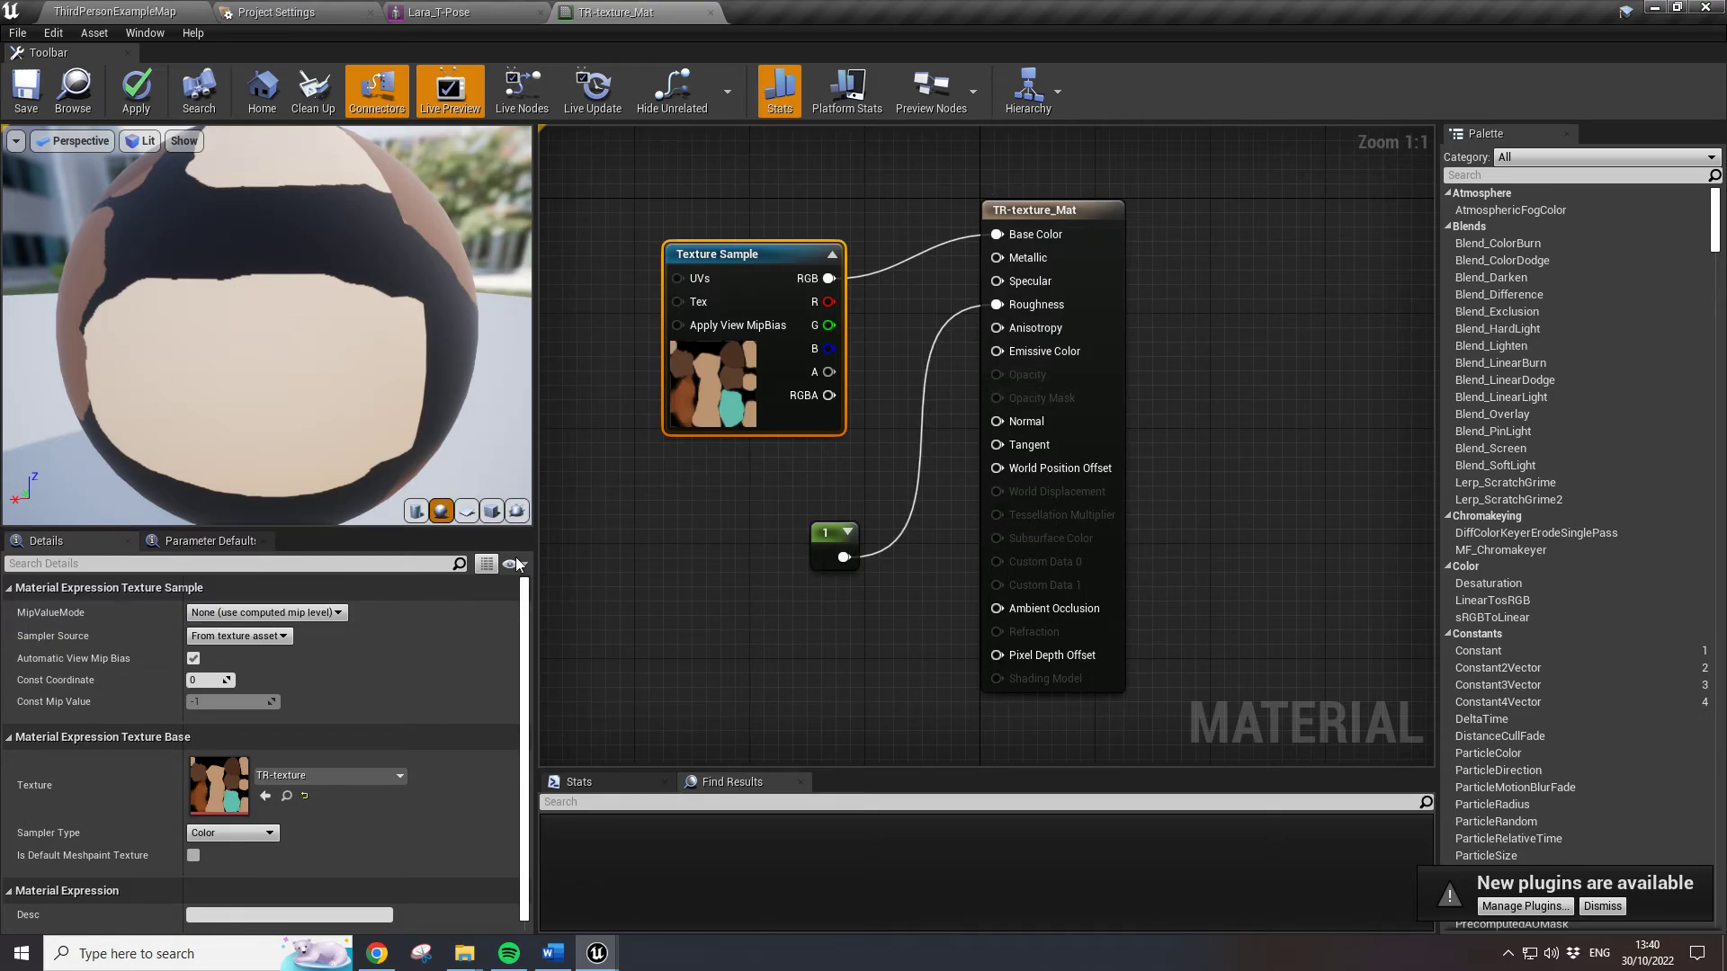
Review the Texture Sample, Constant and main material nodes and how they connect in the graph
left_click(844, 545)
left_click(747, 306)
left_click(828, 545)
left_click(1079, 212)
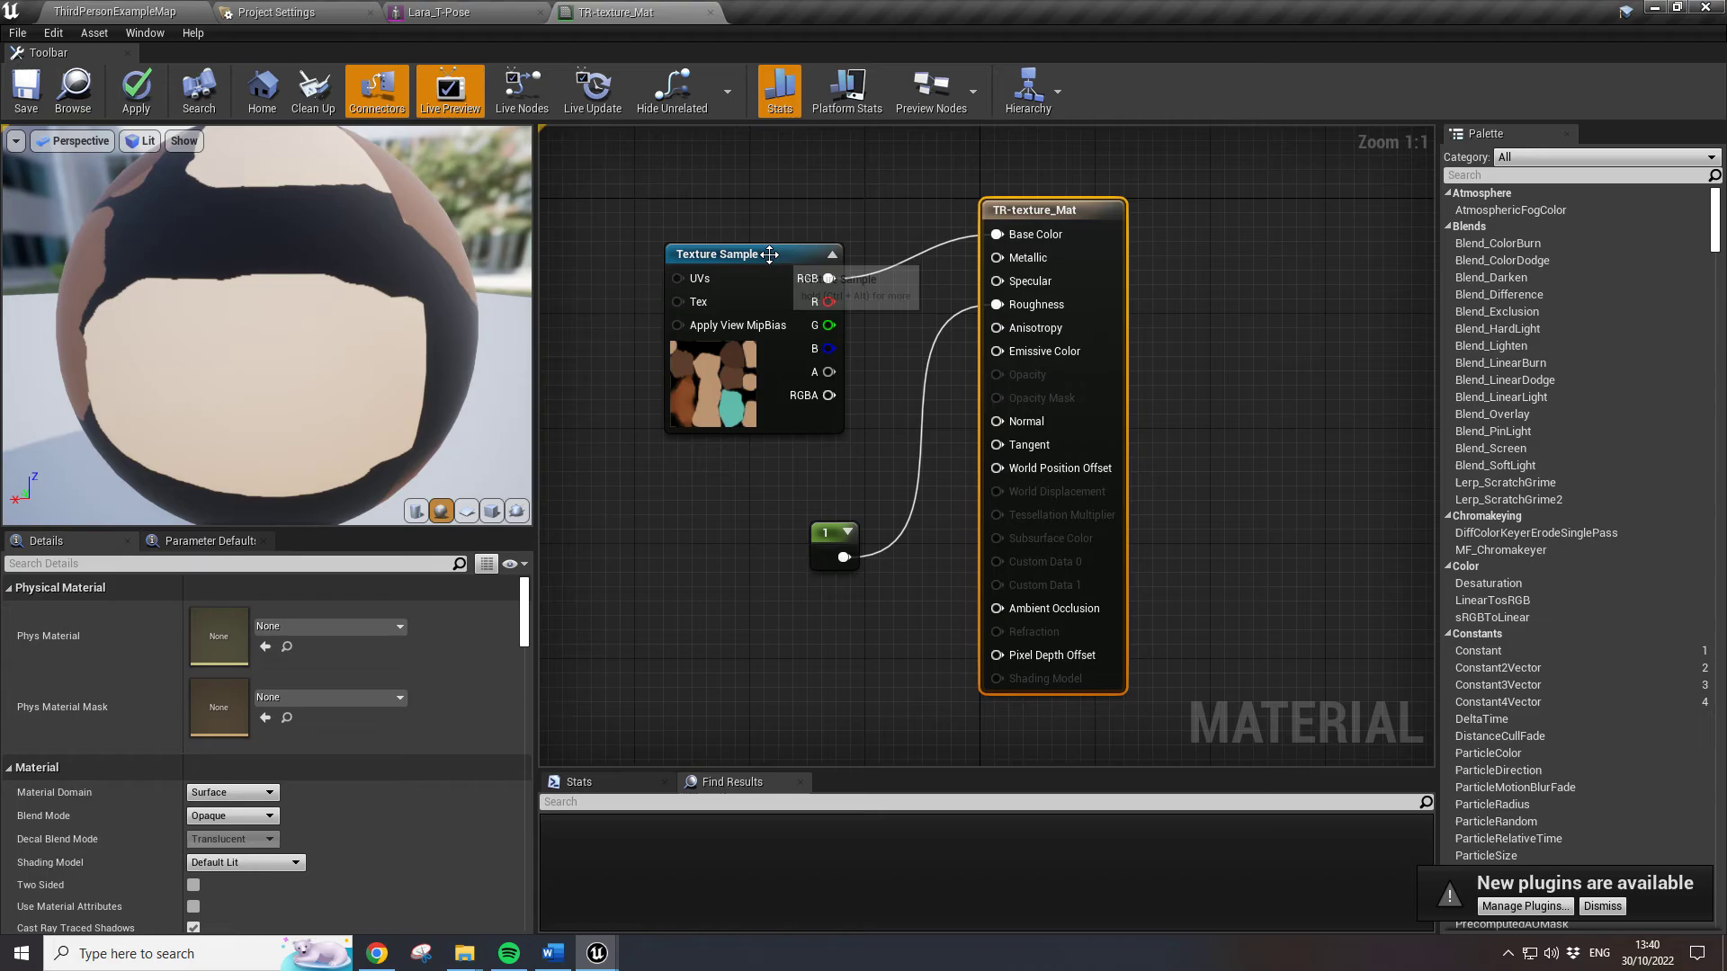
left_click(787, 268)
left_click(850, 538)
left_click(1079, 214)
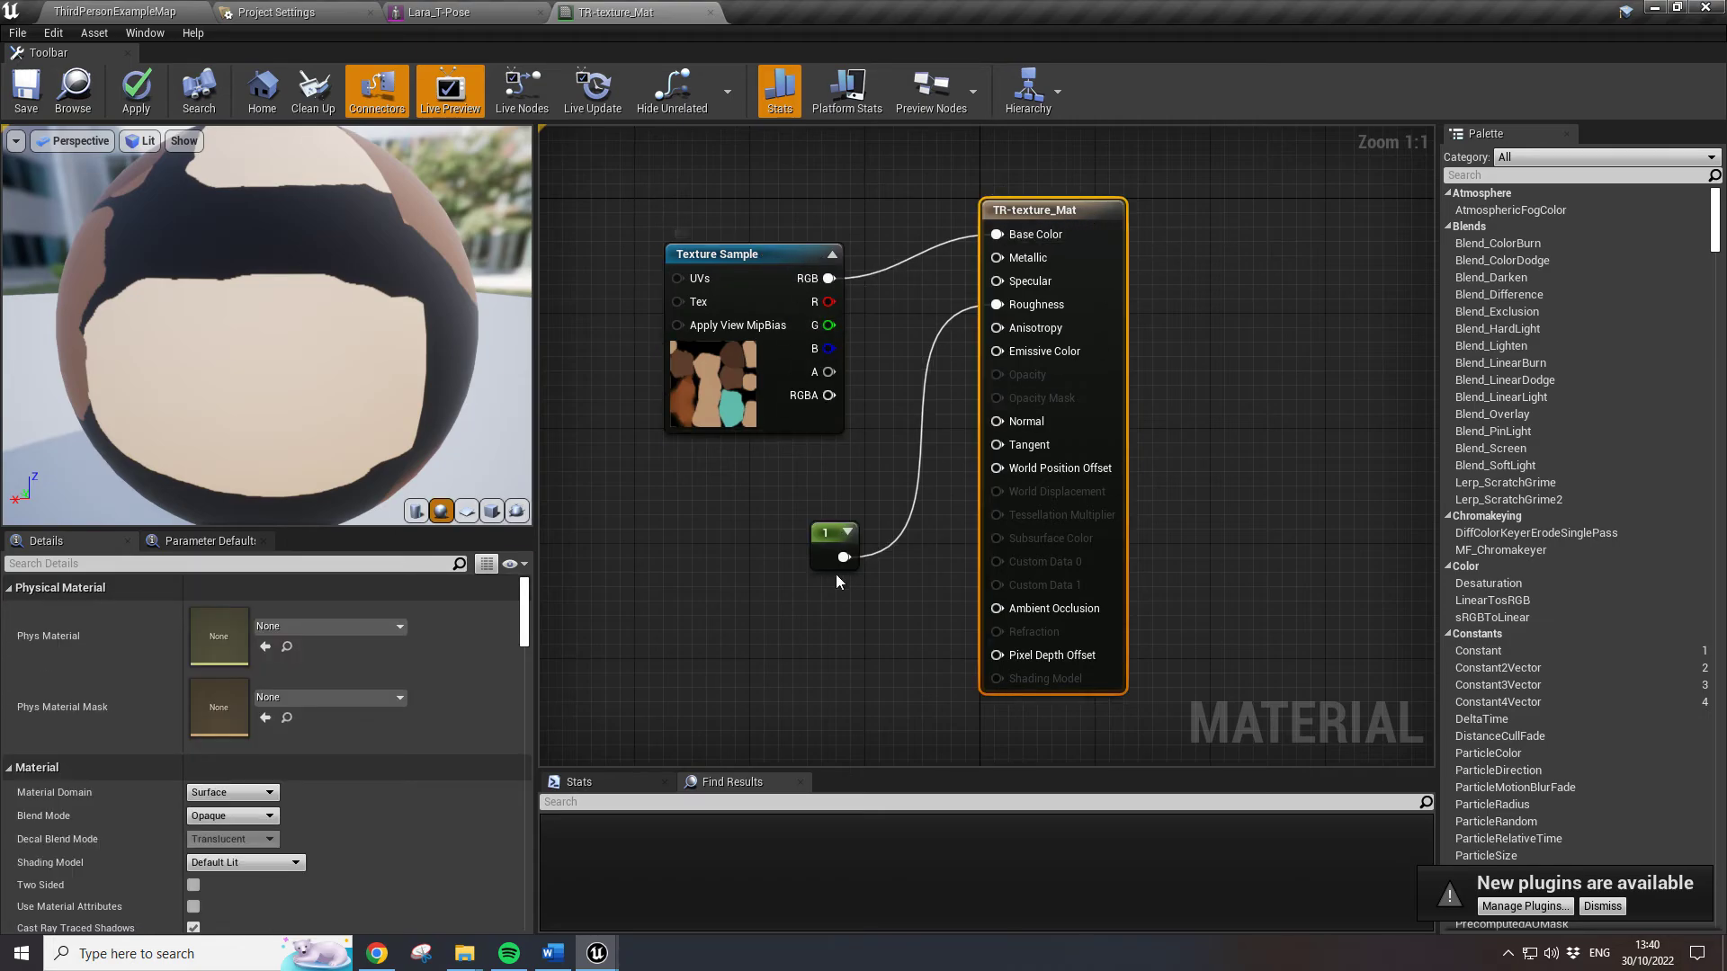
left_click(815, 550)
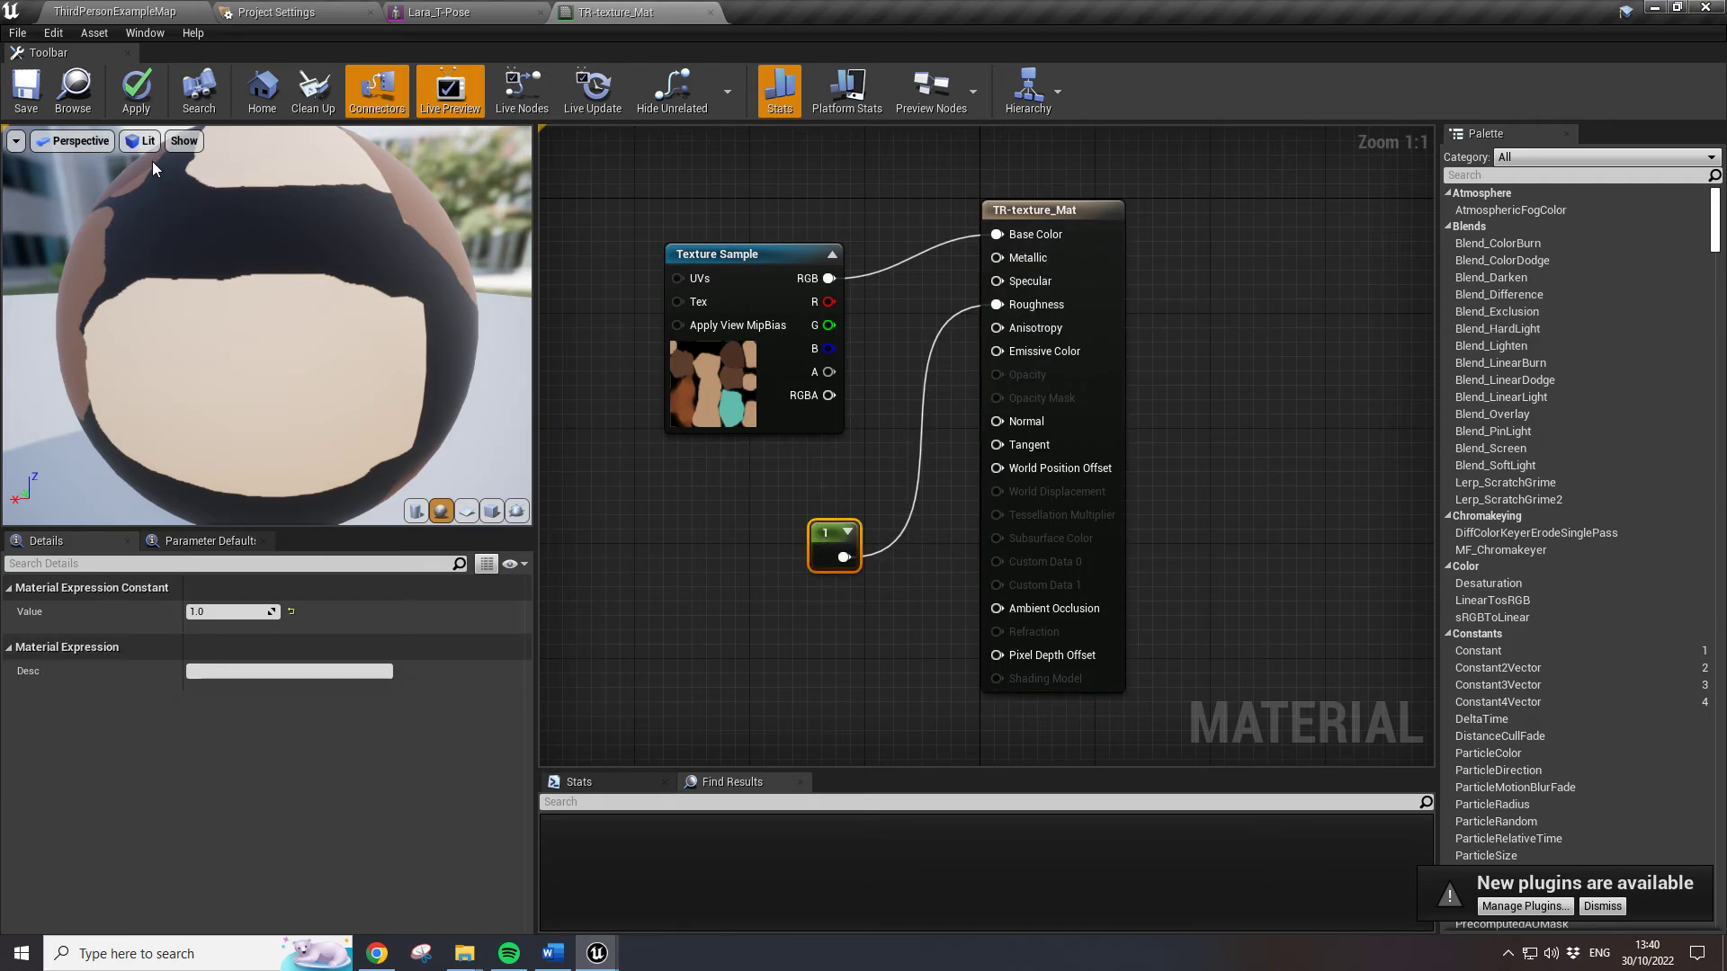
Save the TR-texture_Mat material and return to the ThirdPersonExampleMap level before switching to Word
left_click(26, 90)
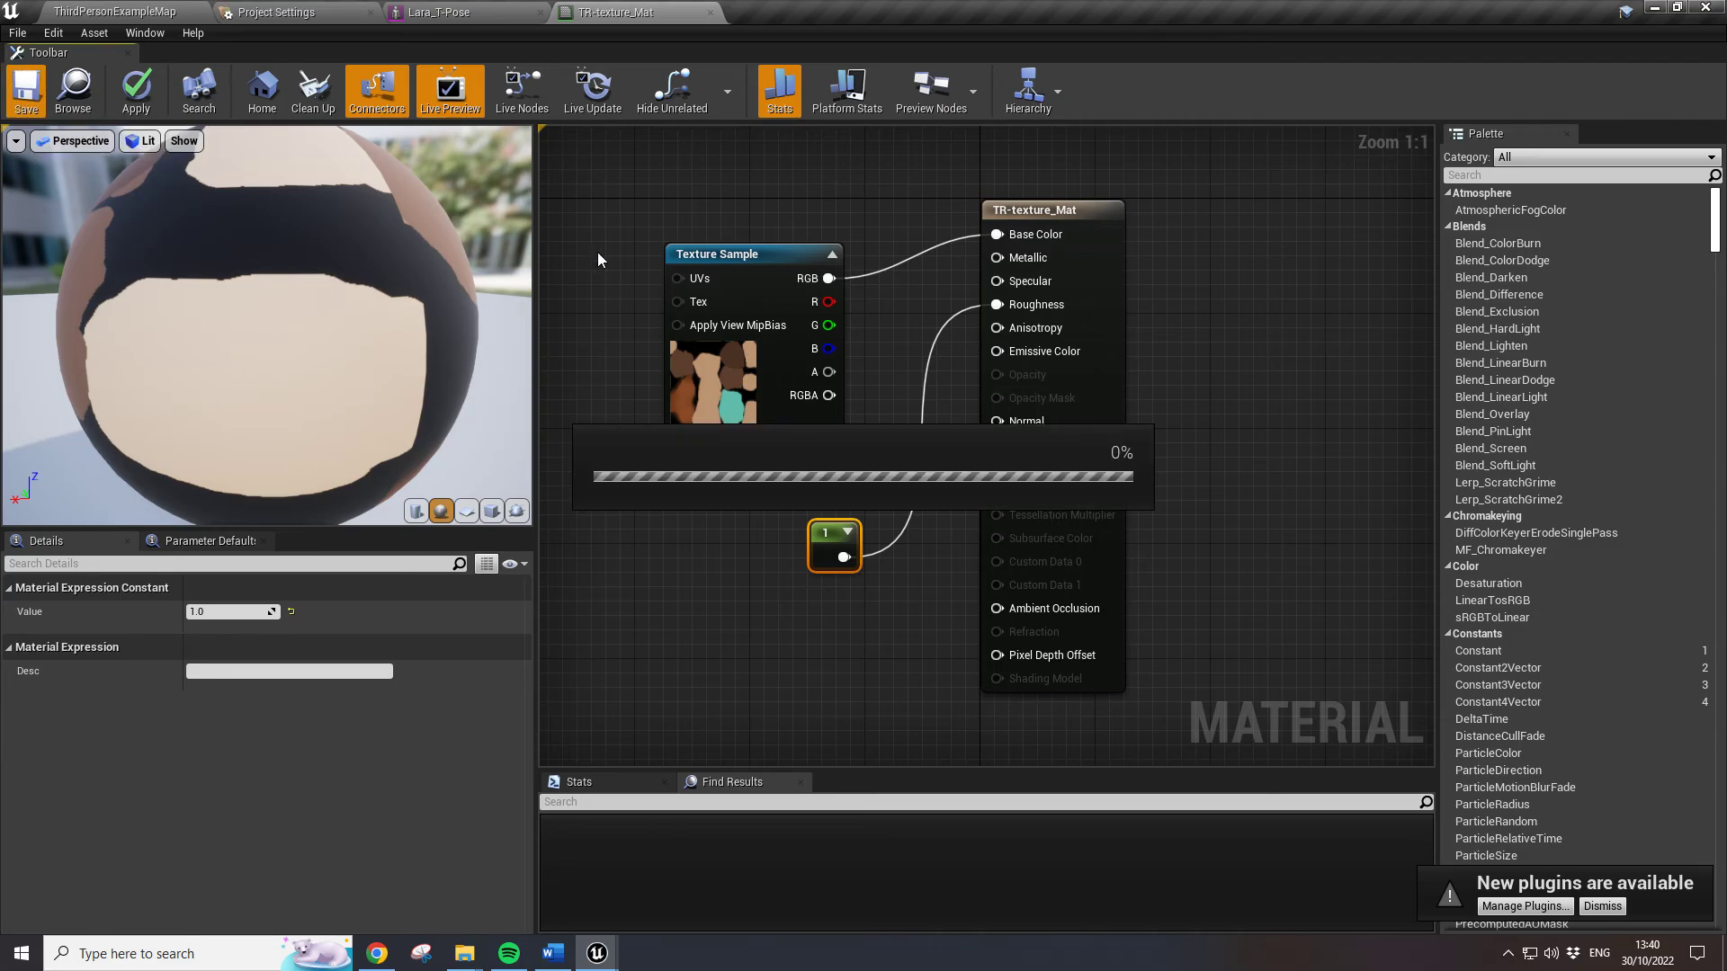
left_click(117, 16)
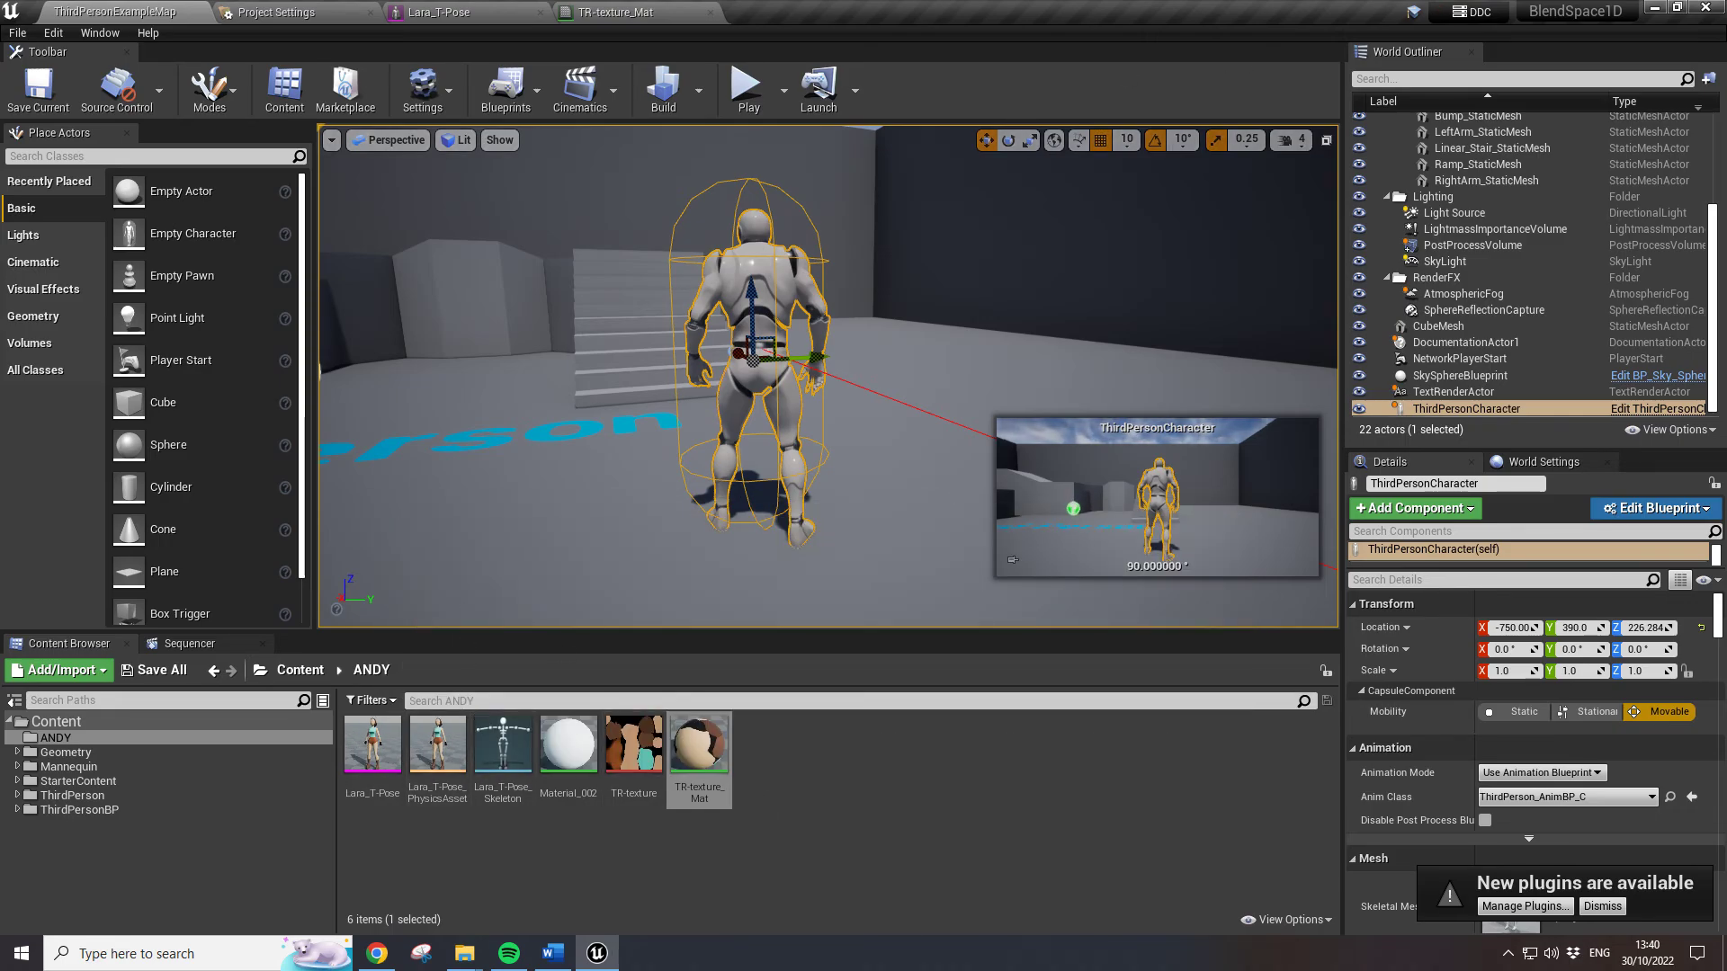
left_click(553, 953)
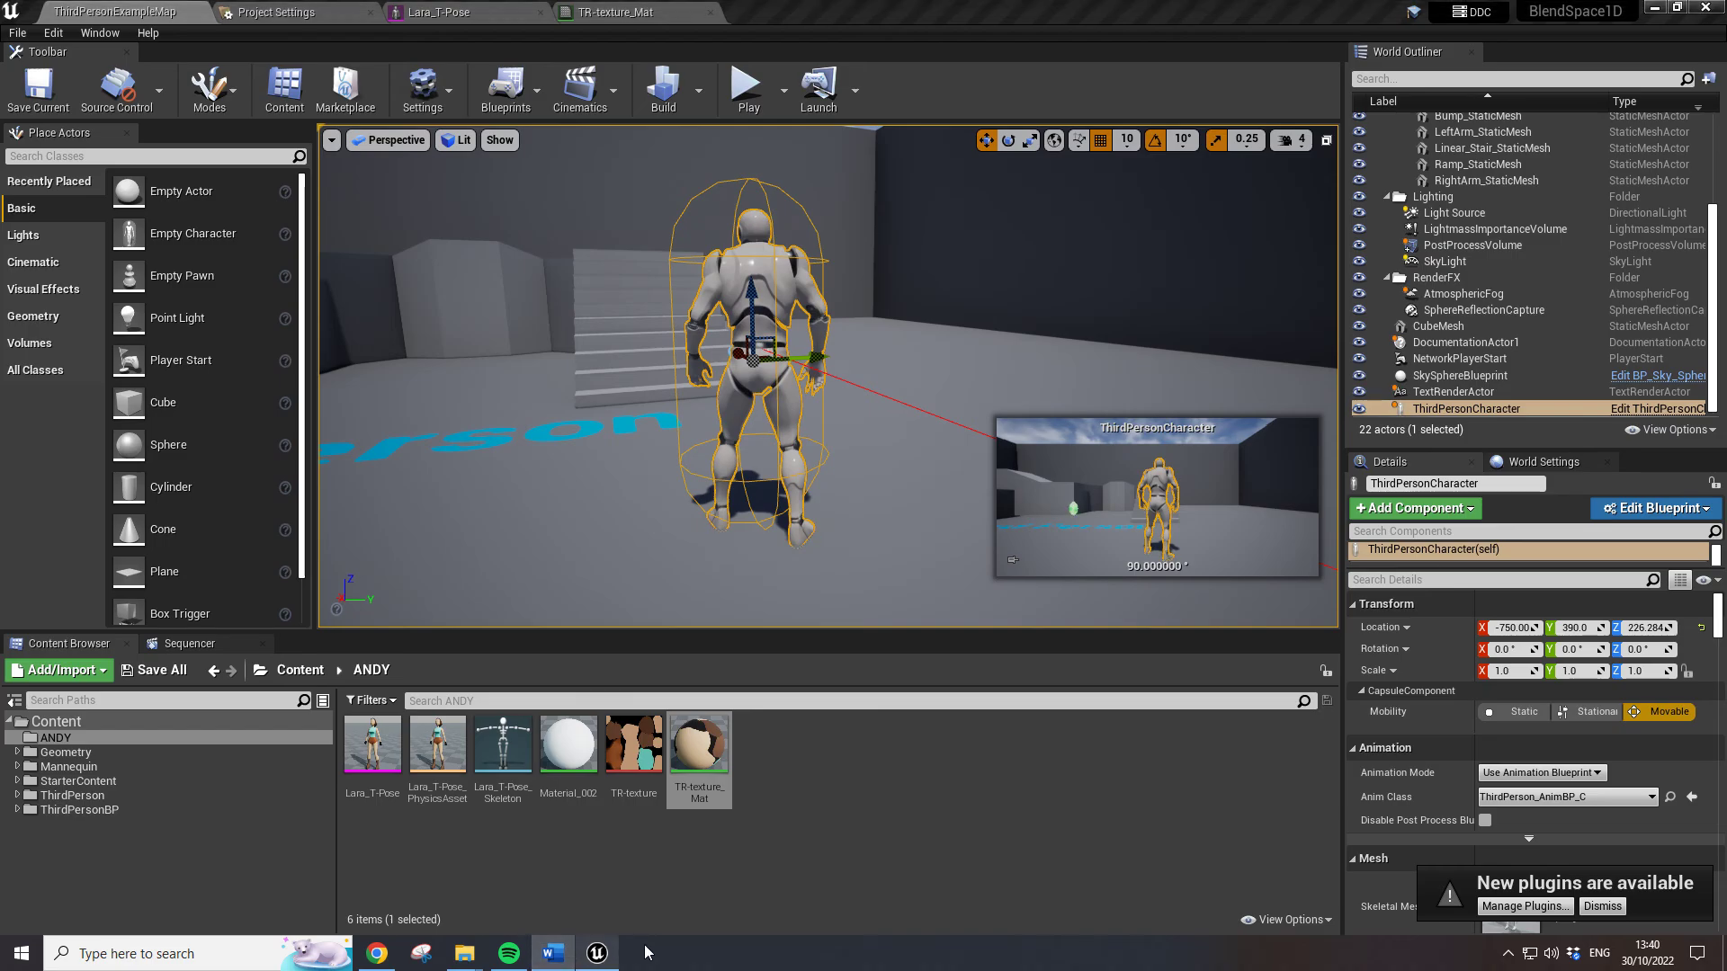